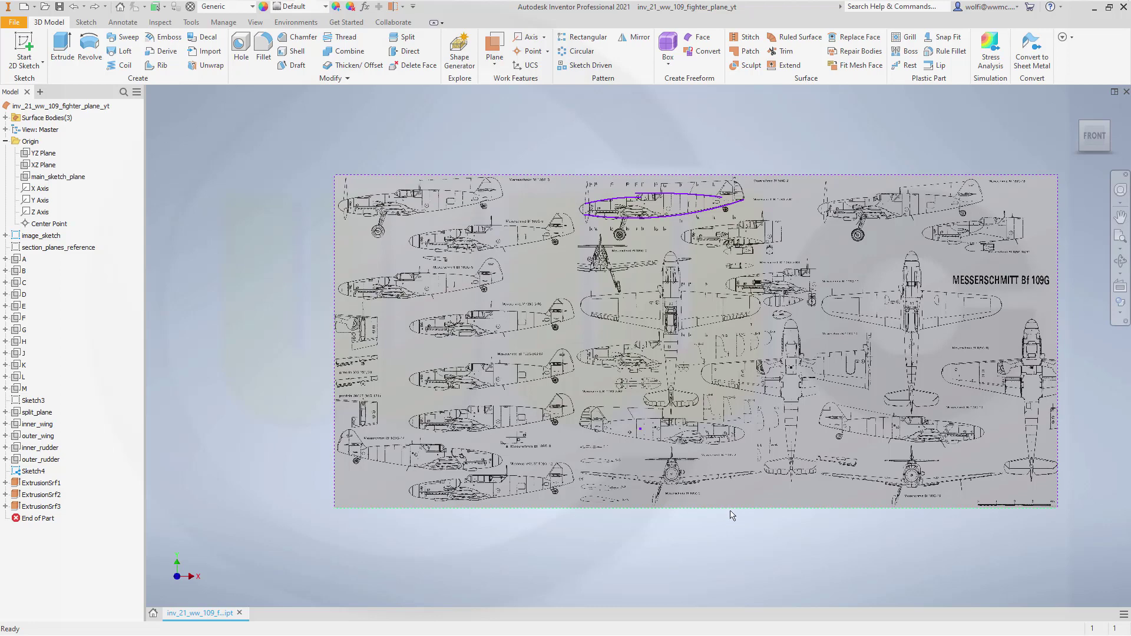
- Start a new 2D sketch on main_sketch_plane and bring the airfoil sections into view
scroll(737, 521, "up", 3)
scroll(723, 456, "down", 3)
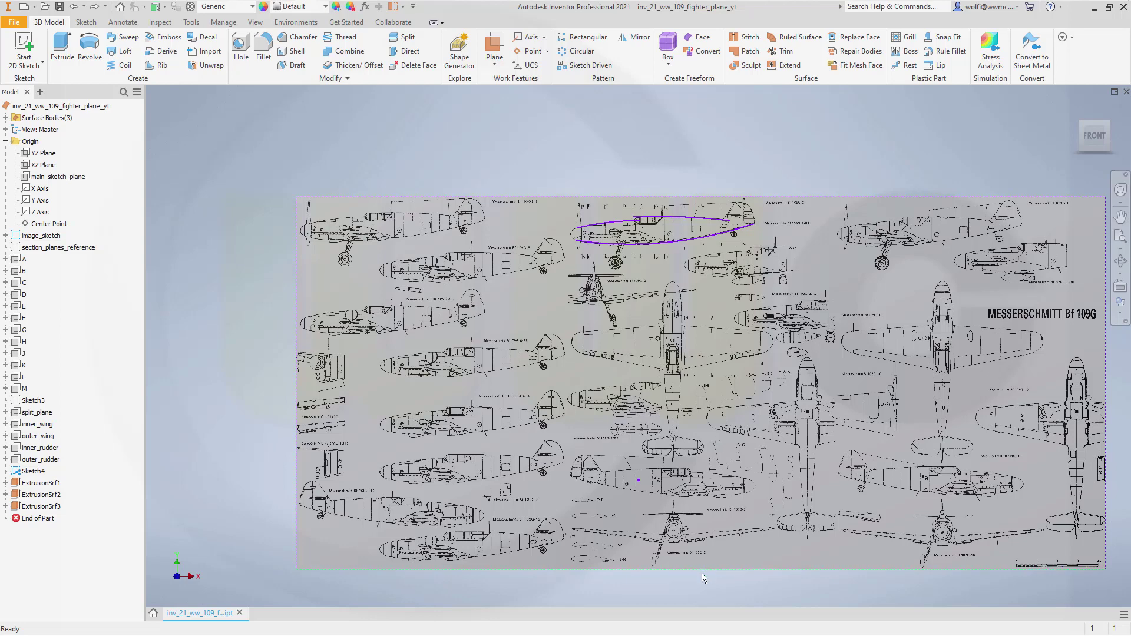
scroll(702, 577, "down", 3)
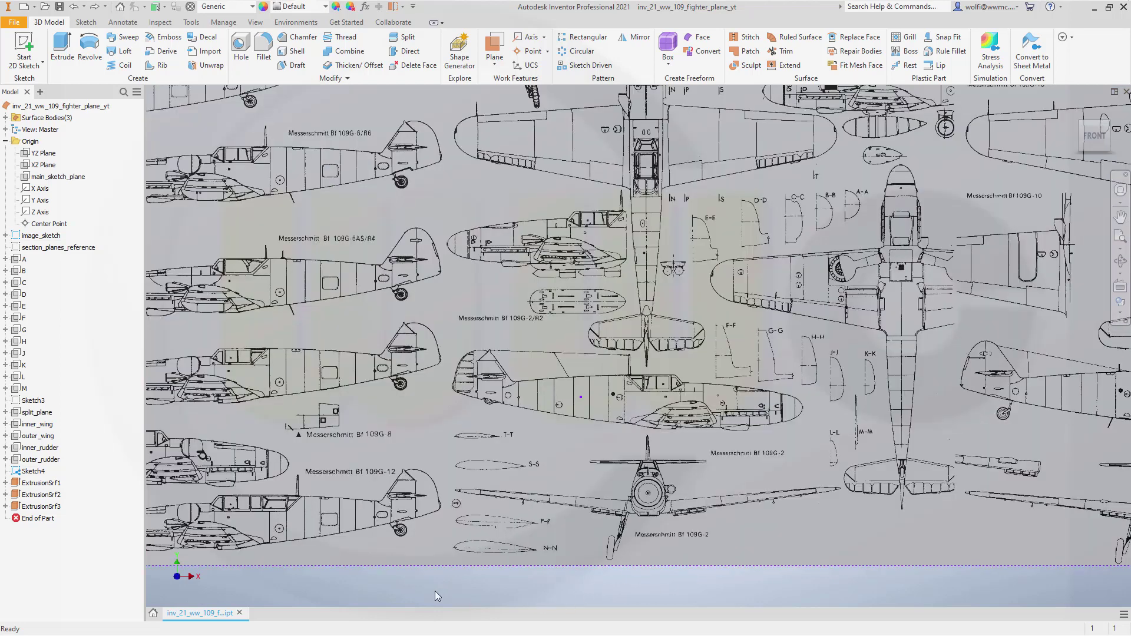
scroll(458, 571, "down", 5)
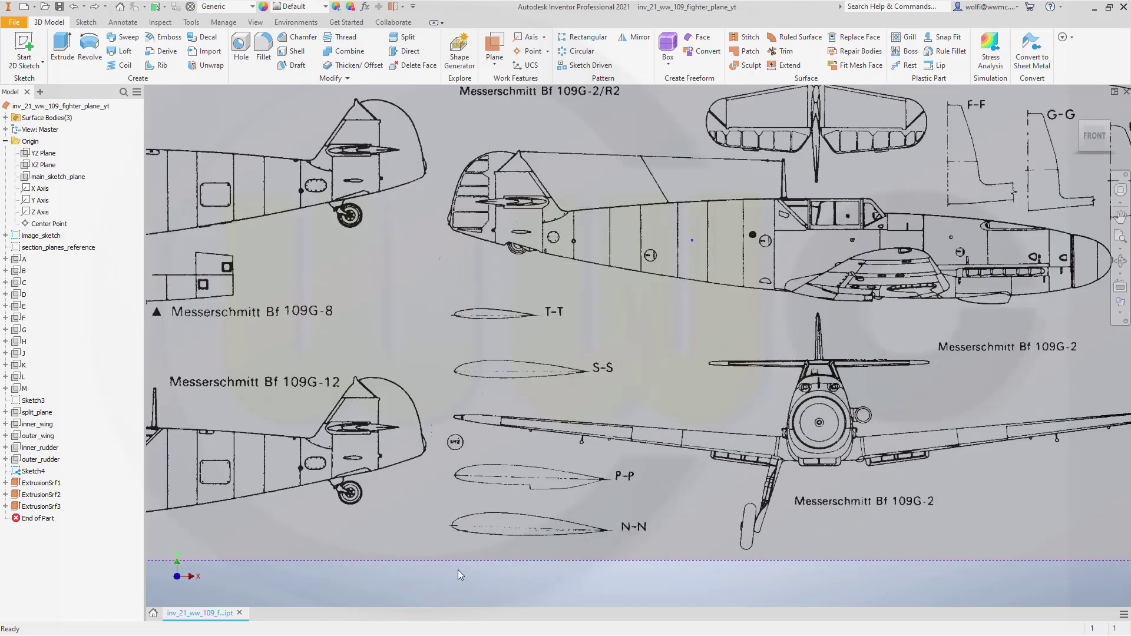
scroll(510, 492, "up", 3)
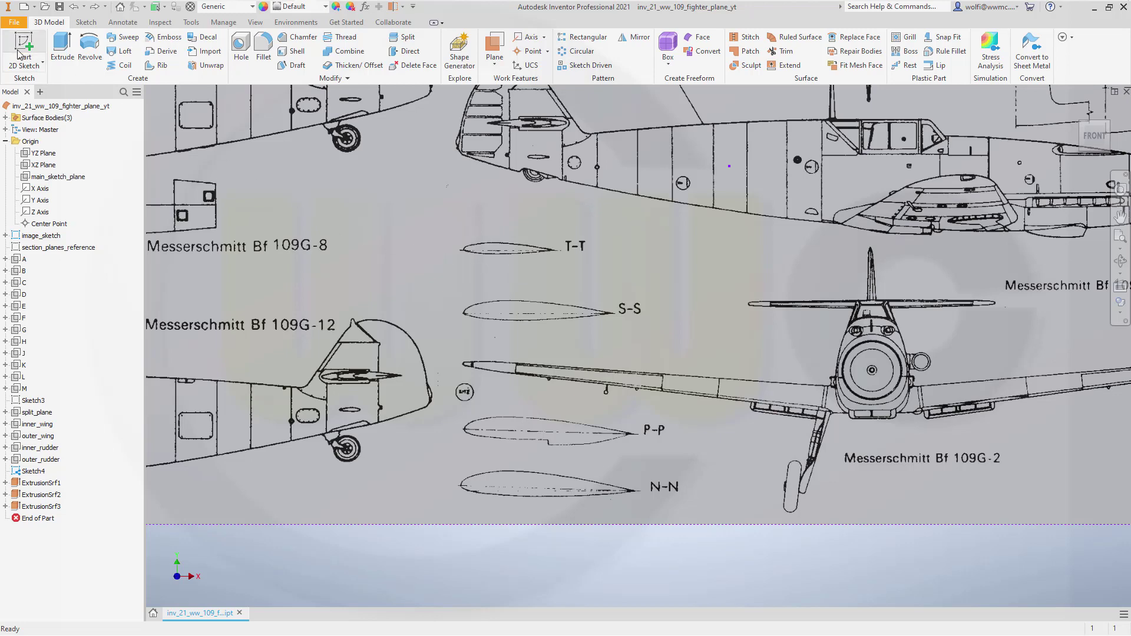
left_click(62, 178)
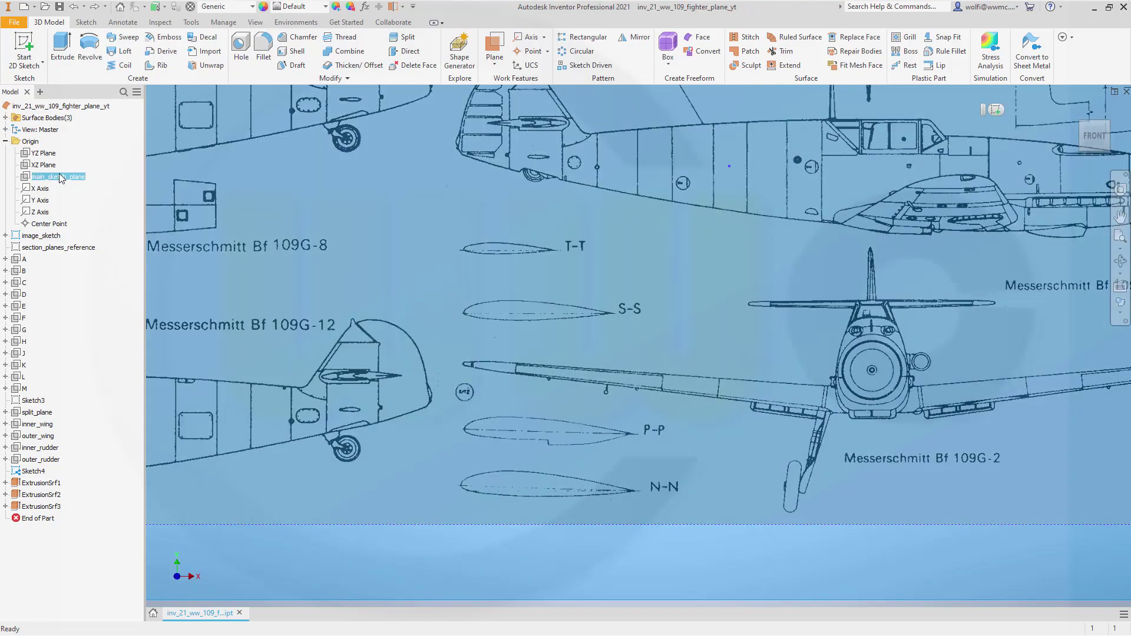
left_click(24, 50)
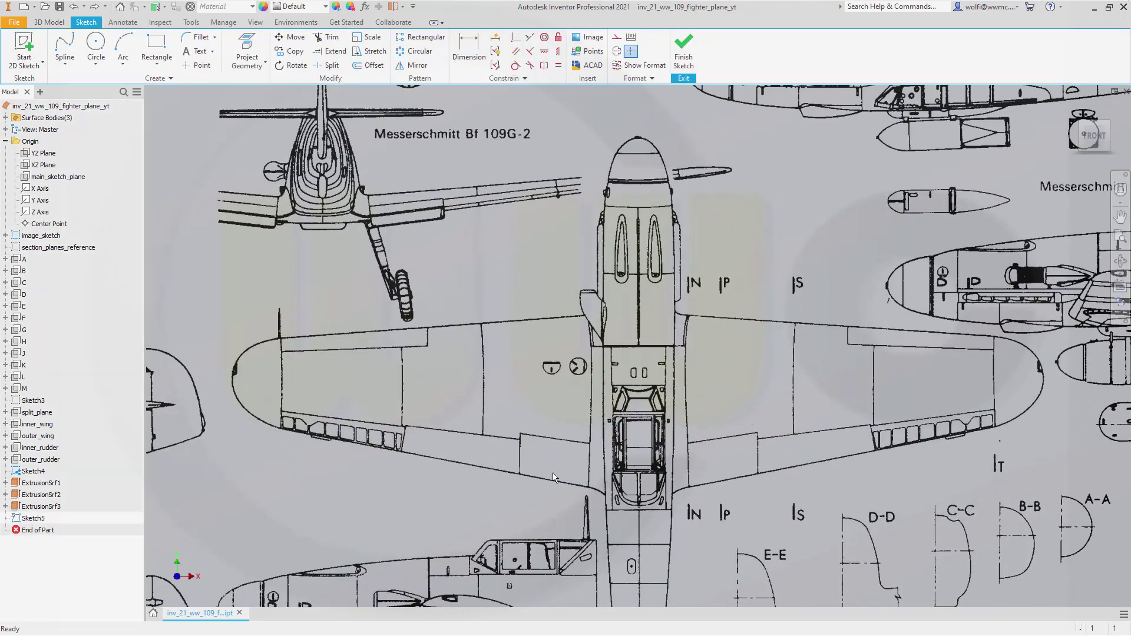
scroll(604, 527, "down", 4)
middle_click_drag(603, 527, 625, 342)
scroll(626, 341, "down", 5)
middle_click_drag(626, 396, 627, 398)
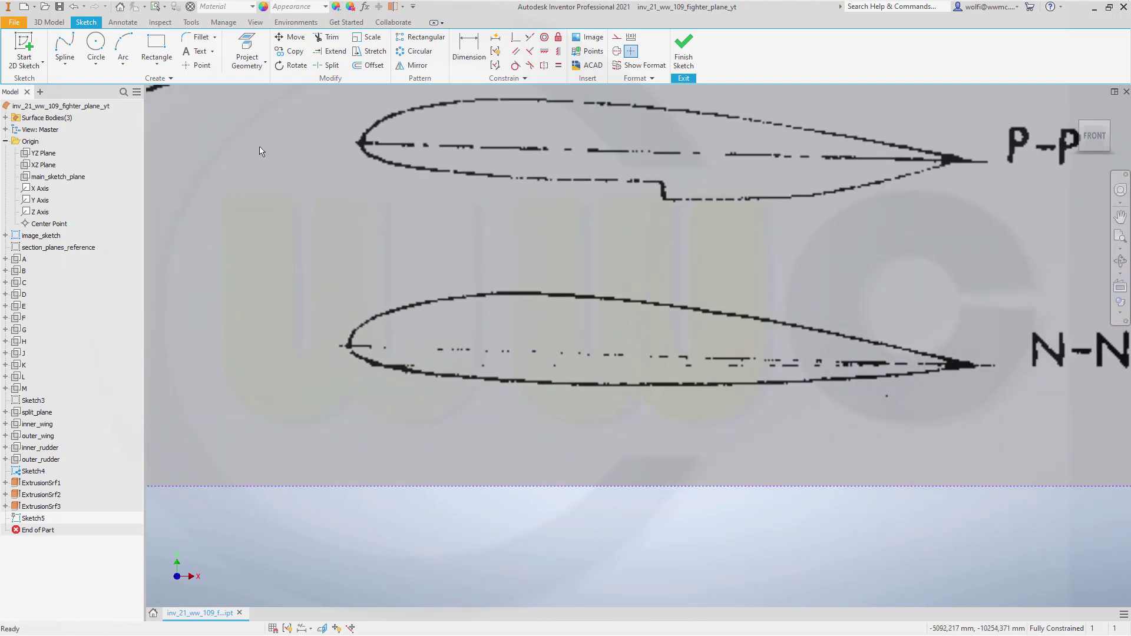
- Draw a circle fitting the N-N leading-edge nose and a small circle at the trailing edge
left_click(96, 45)
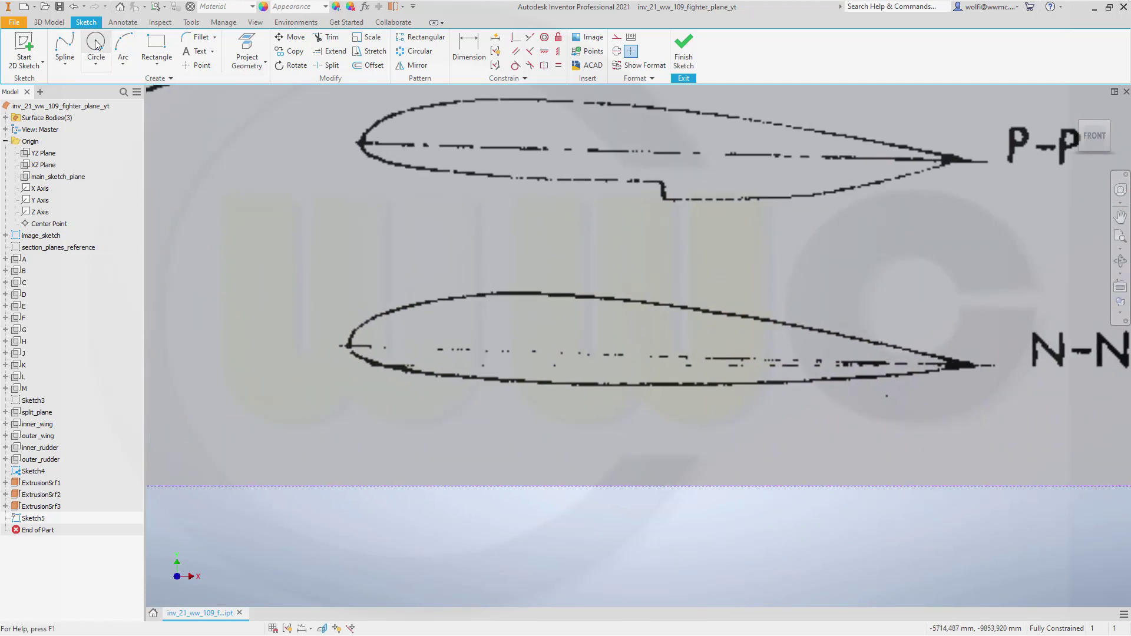
left_click(375, 345)
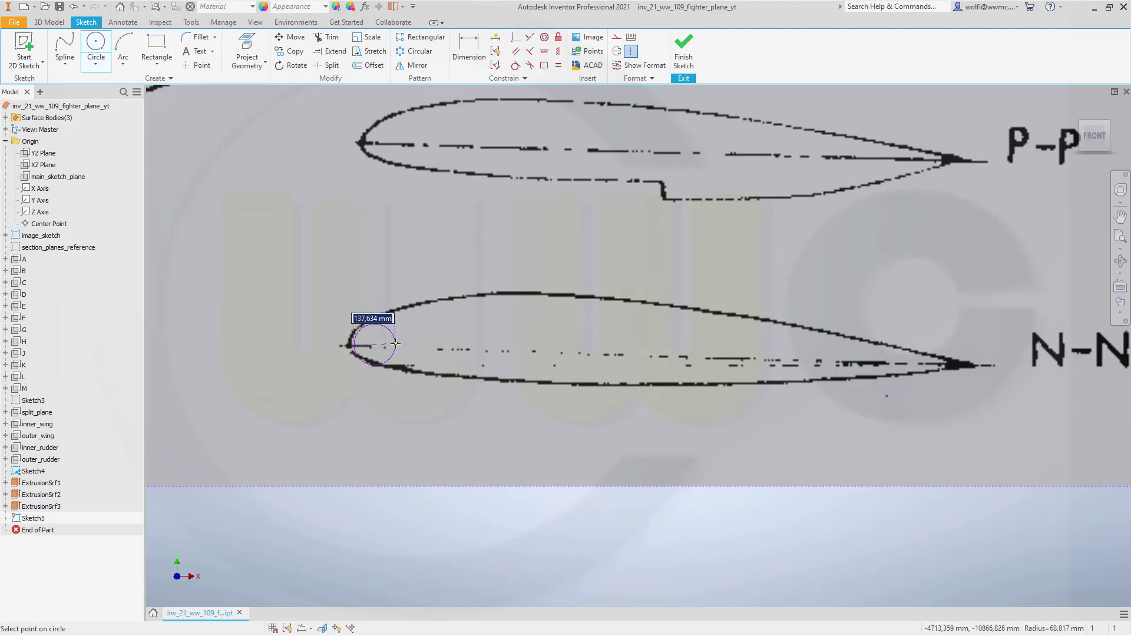
left_click(396, 343)
scroll(1010, 391, "down", 3)
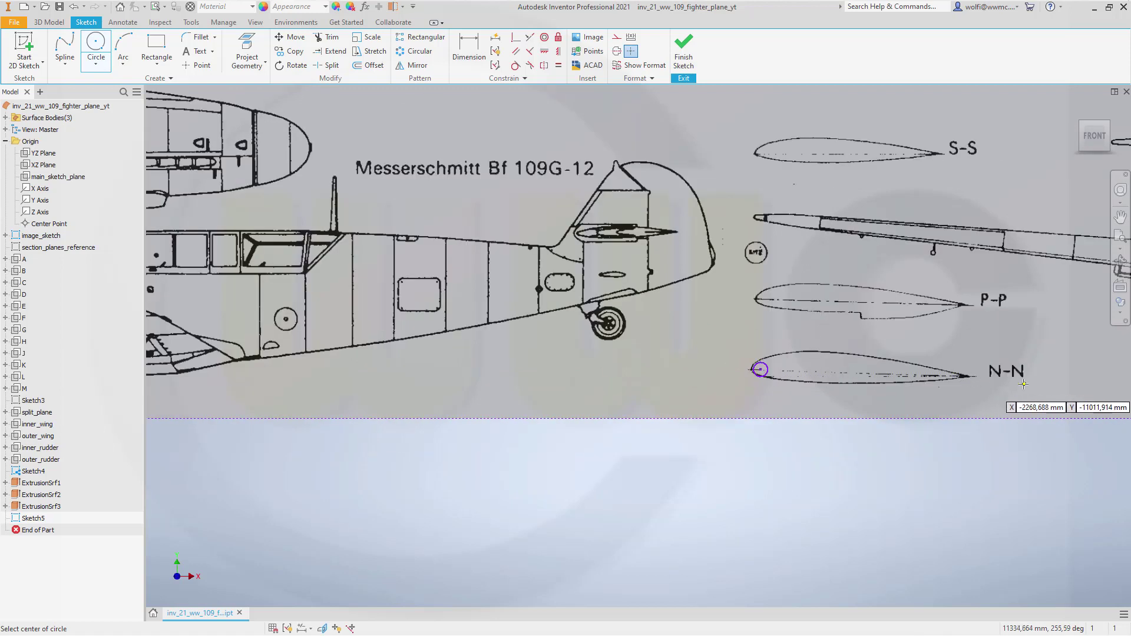
scroll(1002, 383, "up", 5)
scroll(725, 247, "down", 2)
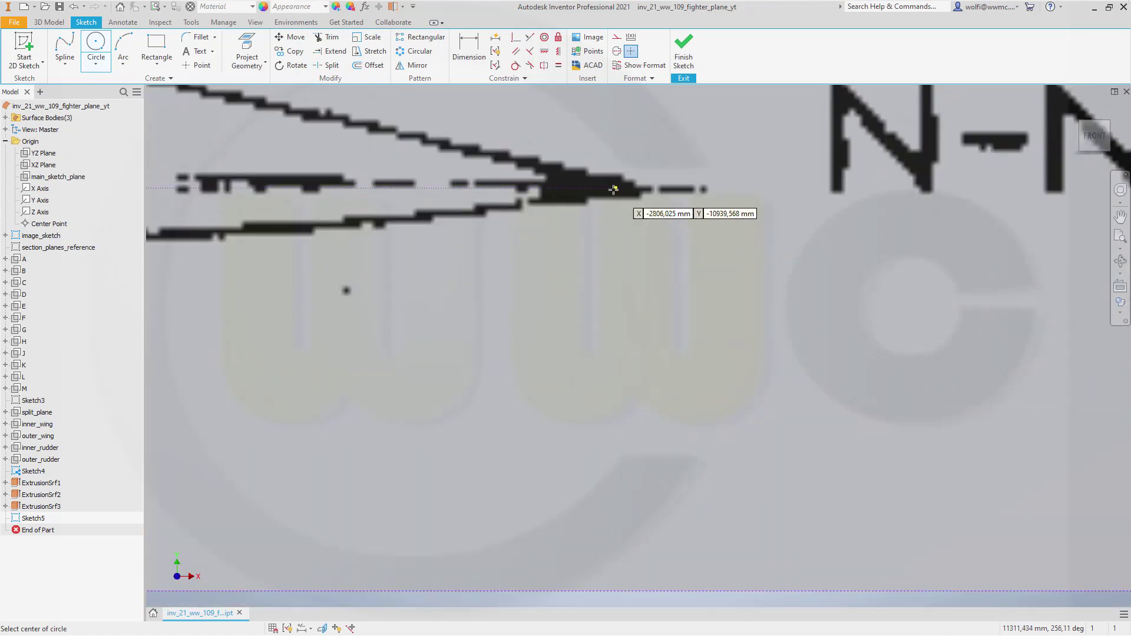
left_click(595, 188)
left_click(594, 204)
scroll(428, 244, "down", 5)
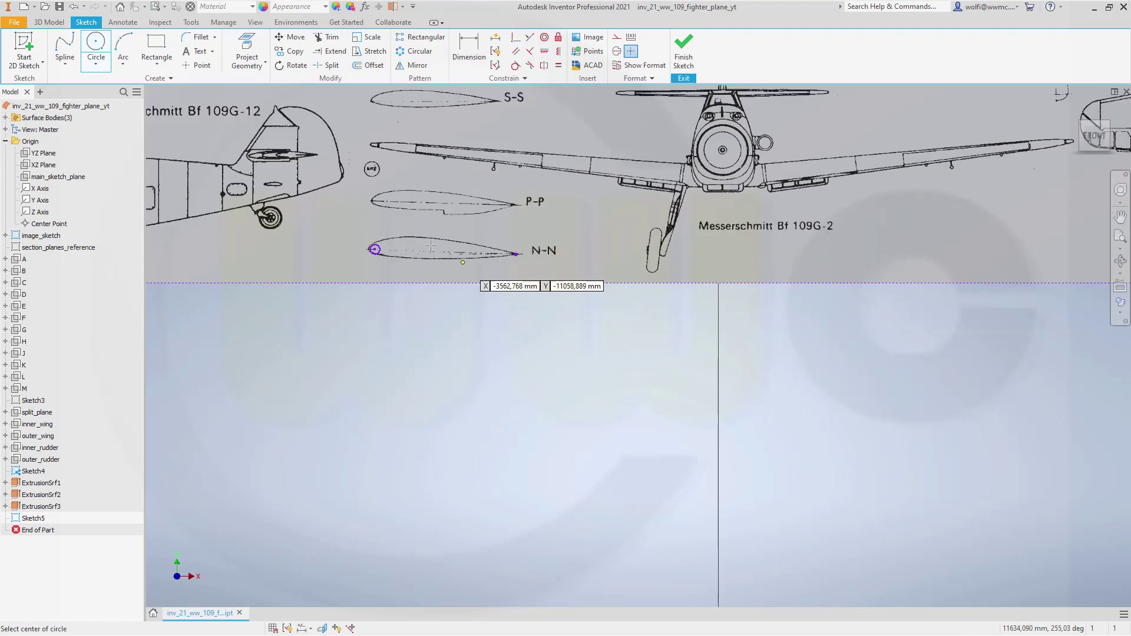
scroll(429, 245, "down", 2)
key("Escape")
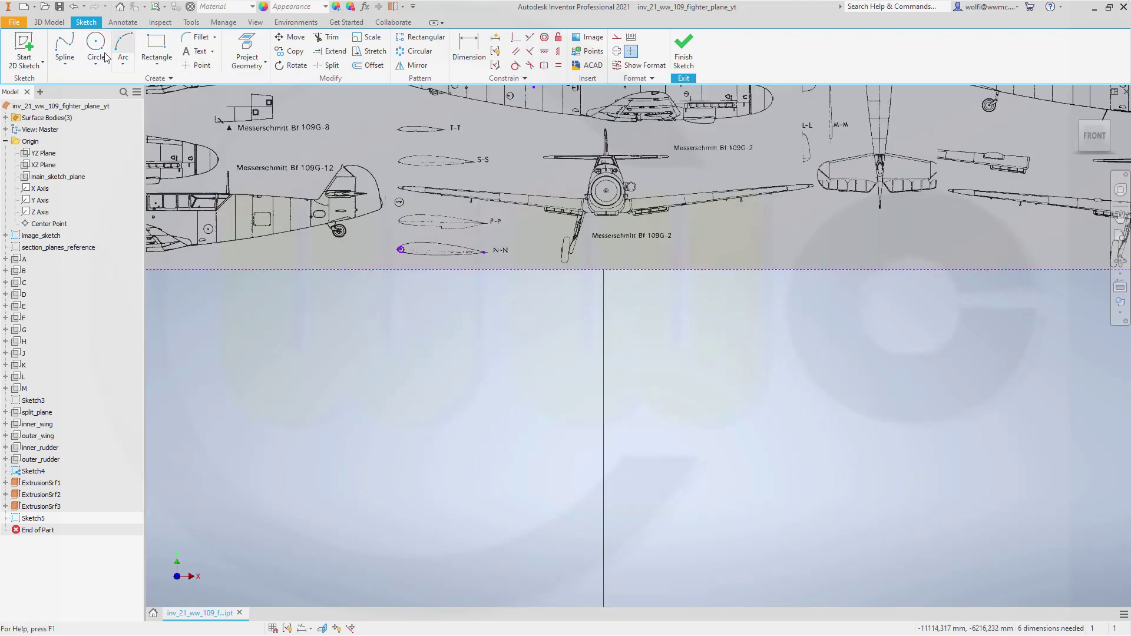
- Draw a dashed construction chord line from the leading-edge circle's centre to the N-N trailing edge
left_click(69, 69)
left_click(77, 79)
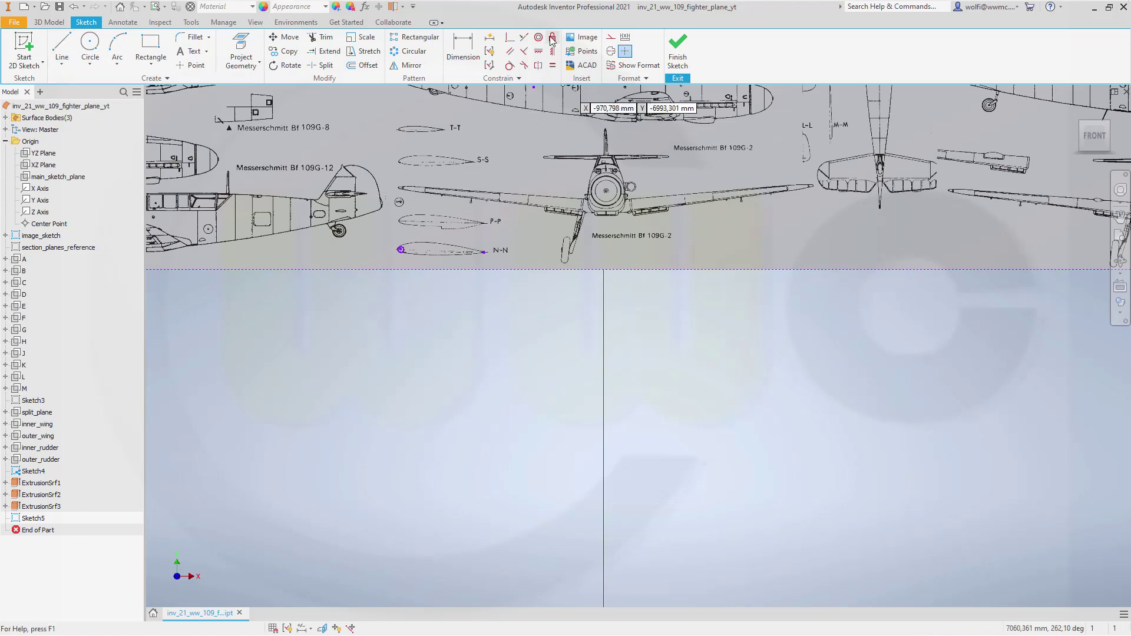
left_click(612, 39)
scroll(403, 253, "up", 10)
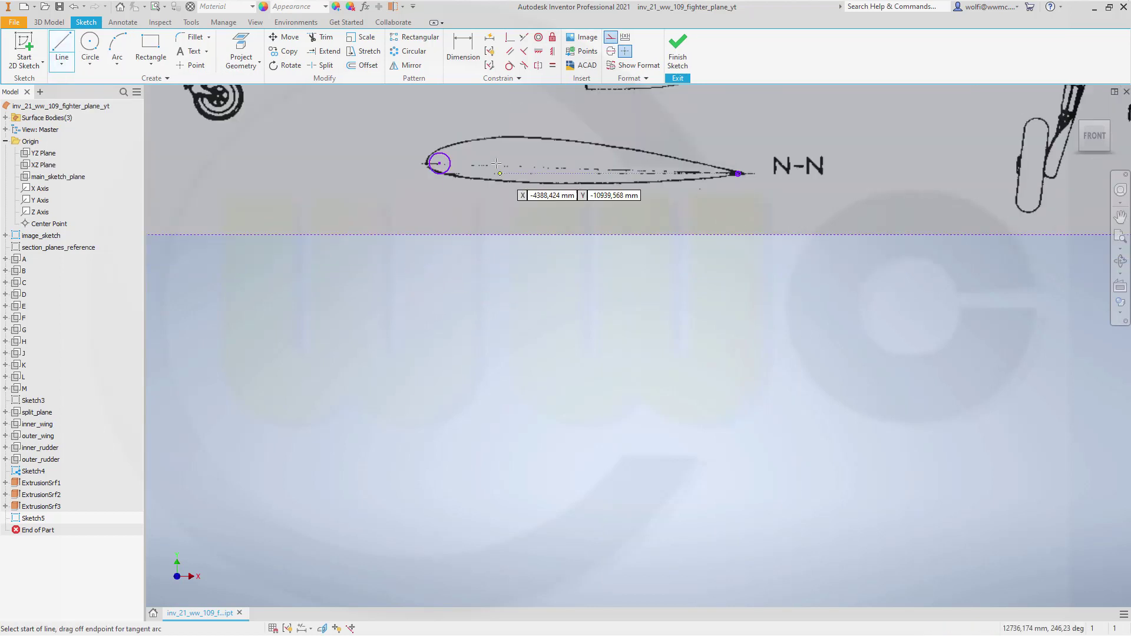
left_click(352, 192)
mouse_move(911, 213)
middle_mouse_down()
mouse_move(752, 218)
mouse_move(997, 245)
middle_mouse_up()
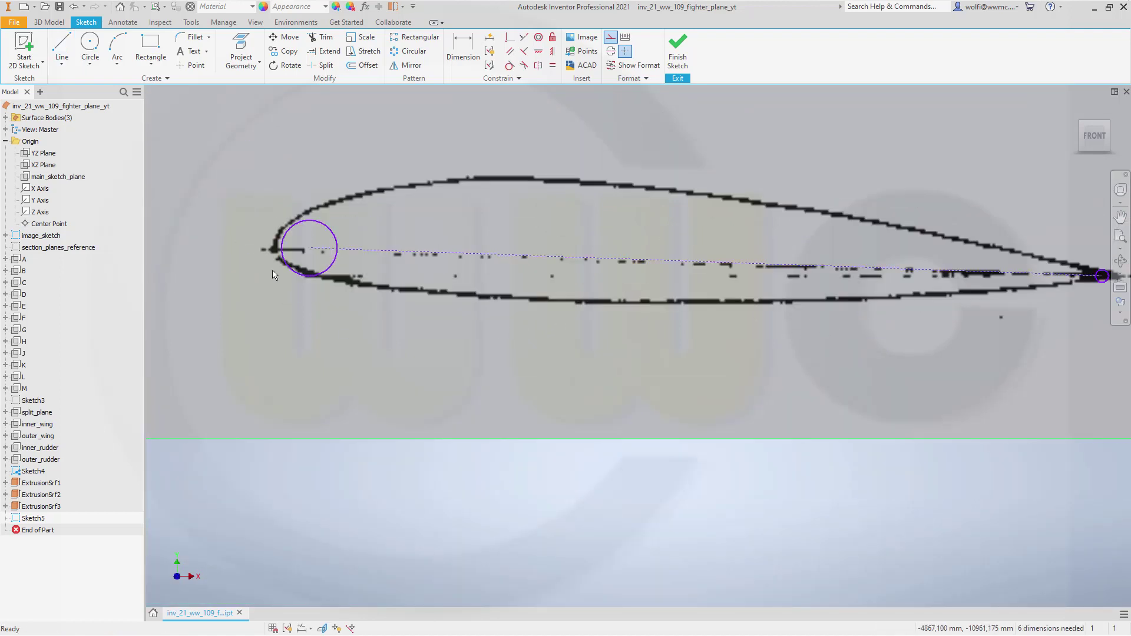
scroll(276, 261, "up", 4)
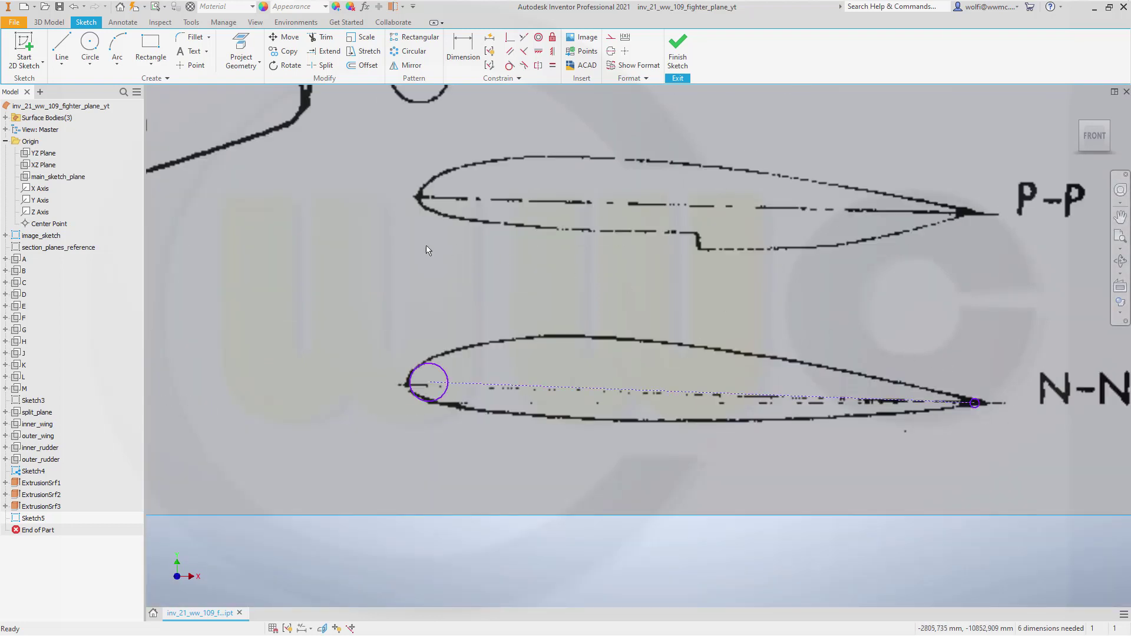
left_click(62, 69)
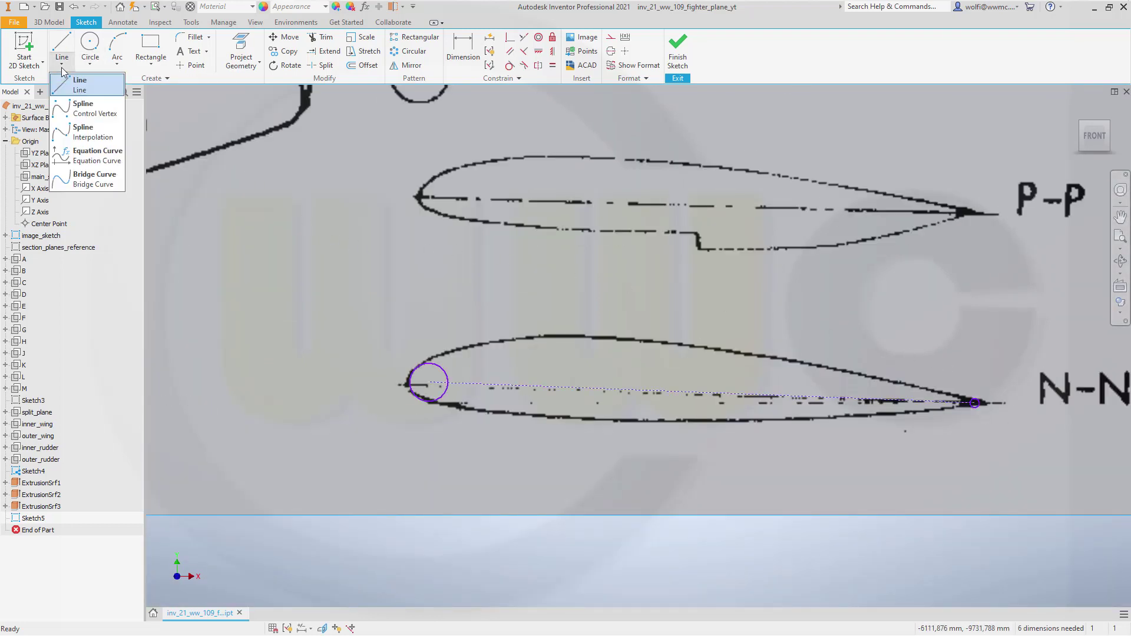
- Place control-vertex spline points along the N-N upper surface from leading edge to trailing edge
left_click(85, 109)
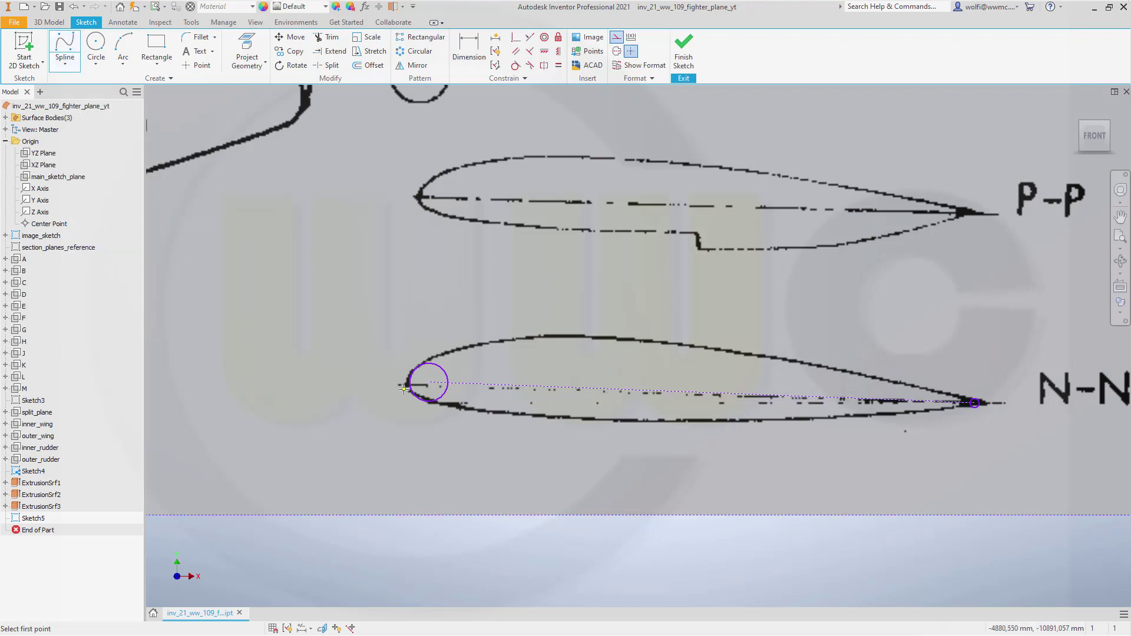
scroll(356, 382, "down", 5)
scroll(442, 384, "up", 5)
scroll(313, 371, "up", 3)
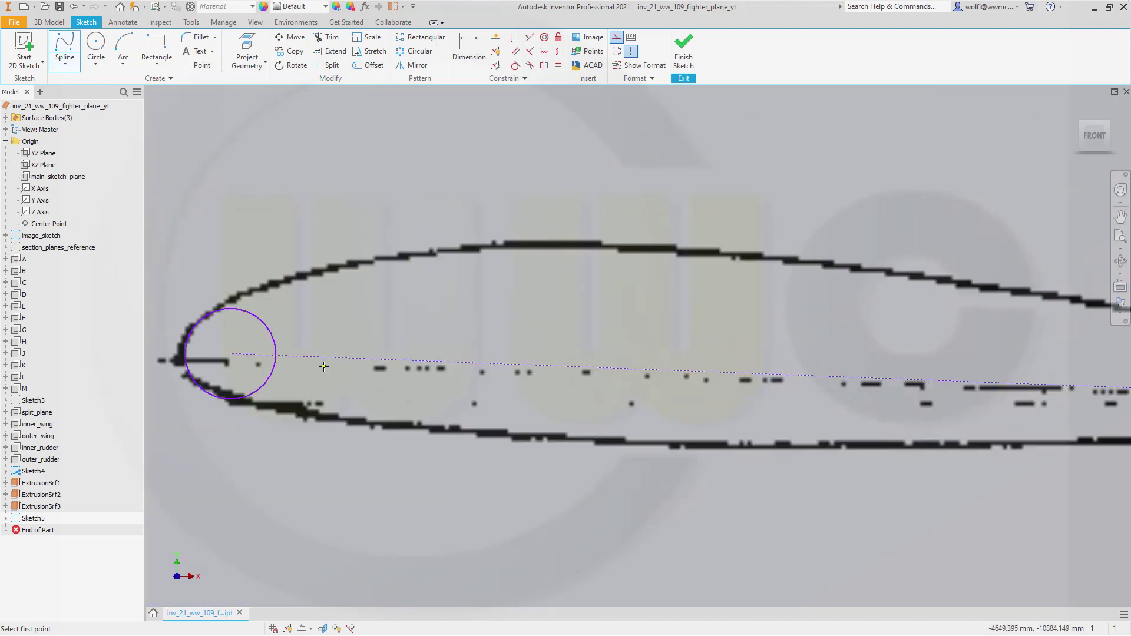
scroll(313, 372, "down", 2)
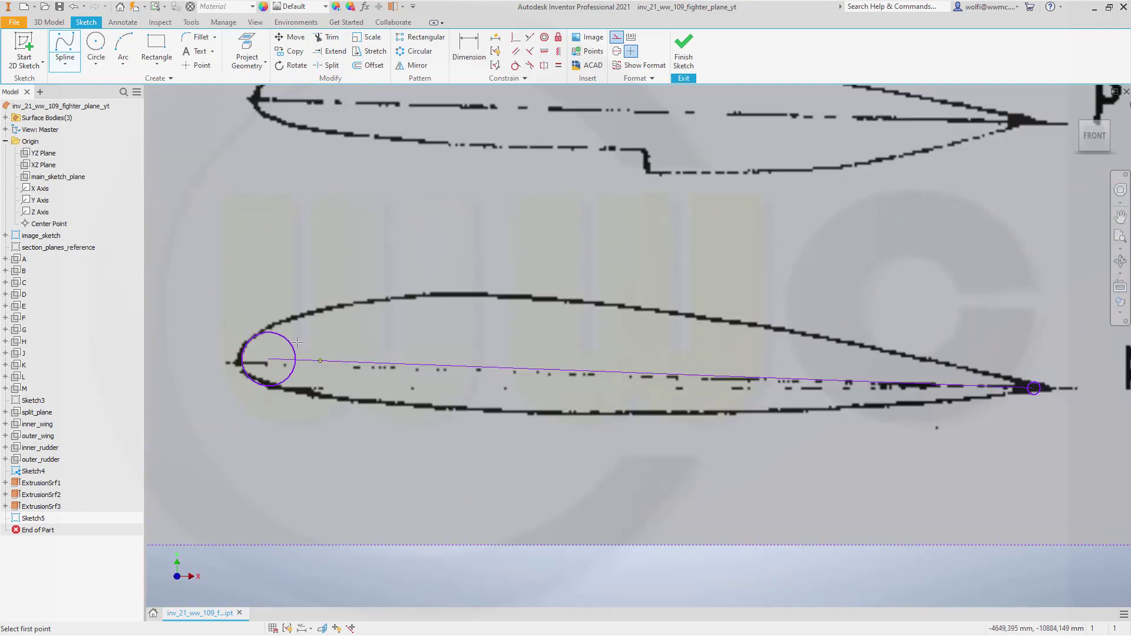
left_click(254, 335)
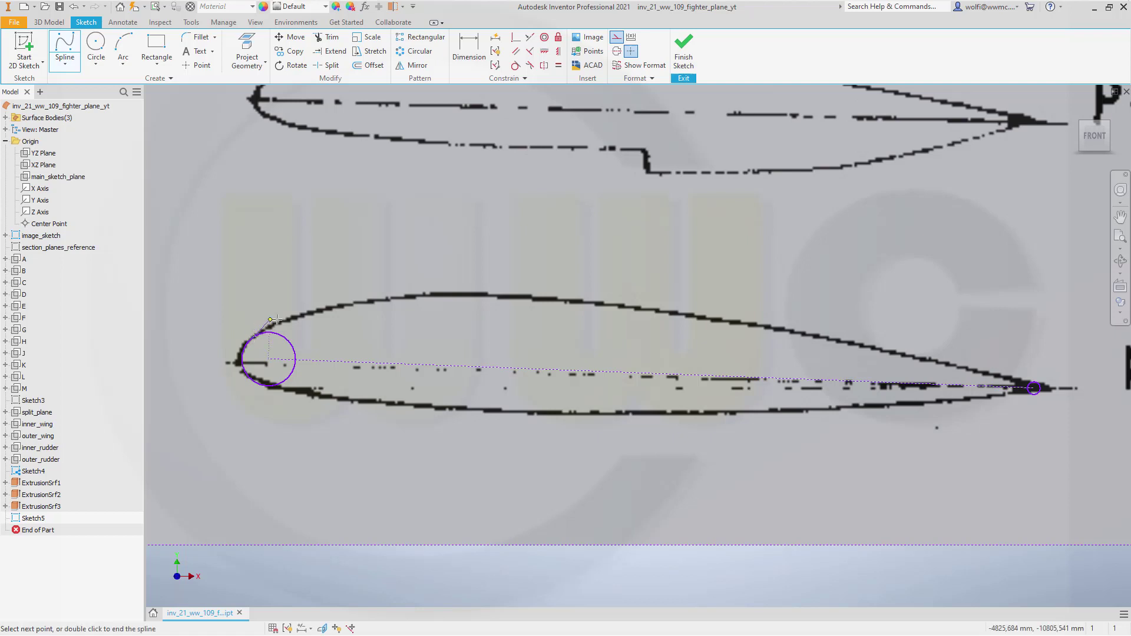
left_click(315, 311)
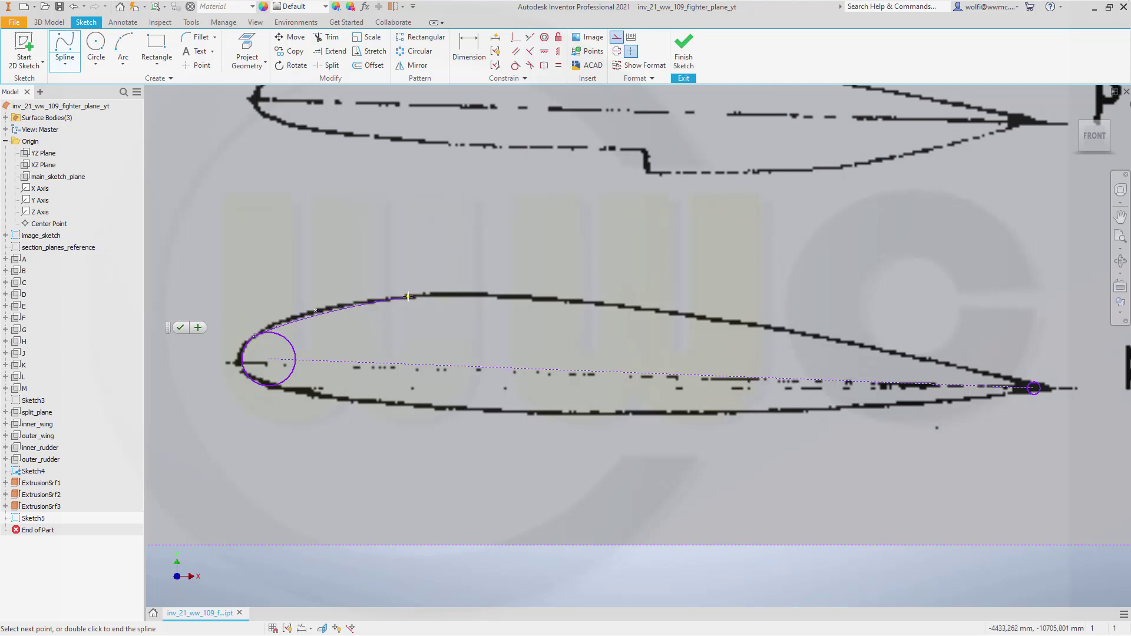
left_click(408, 296)
left_click(538, 296)
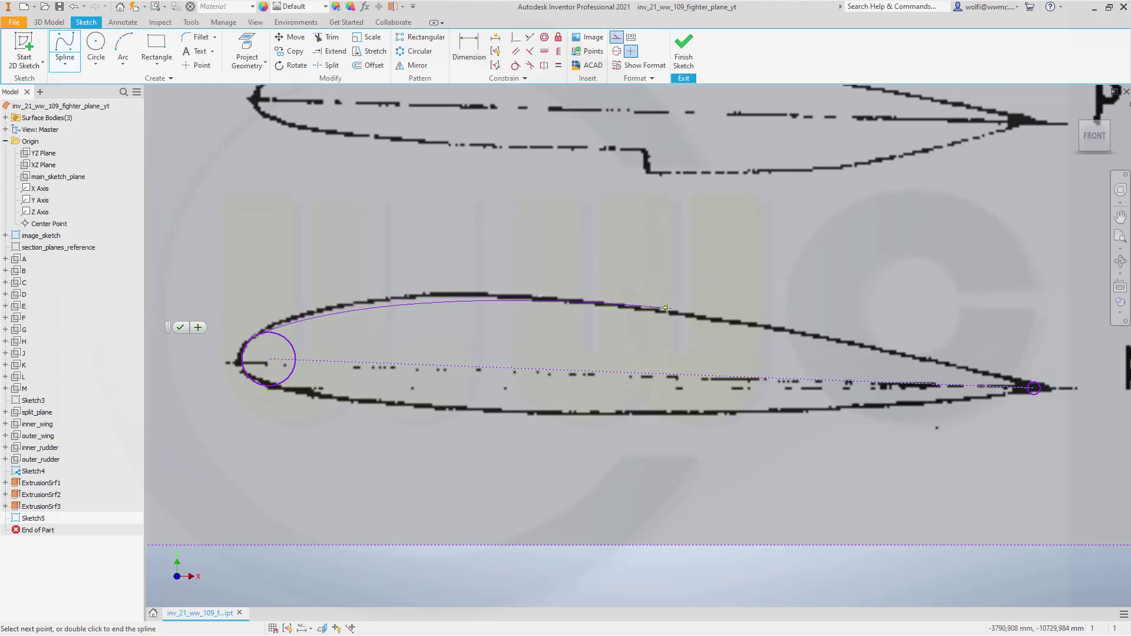
left_click(689, 315)
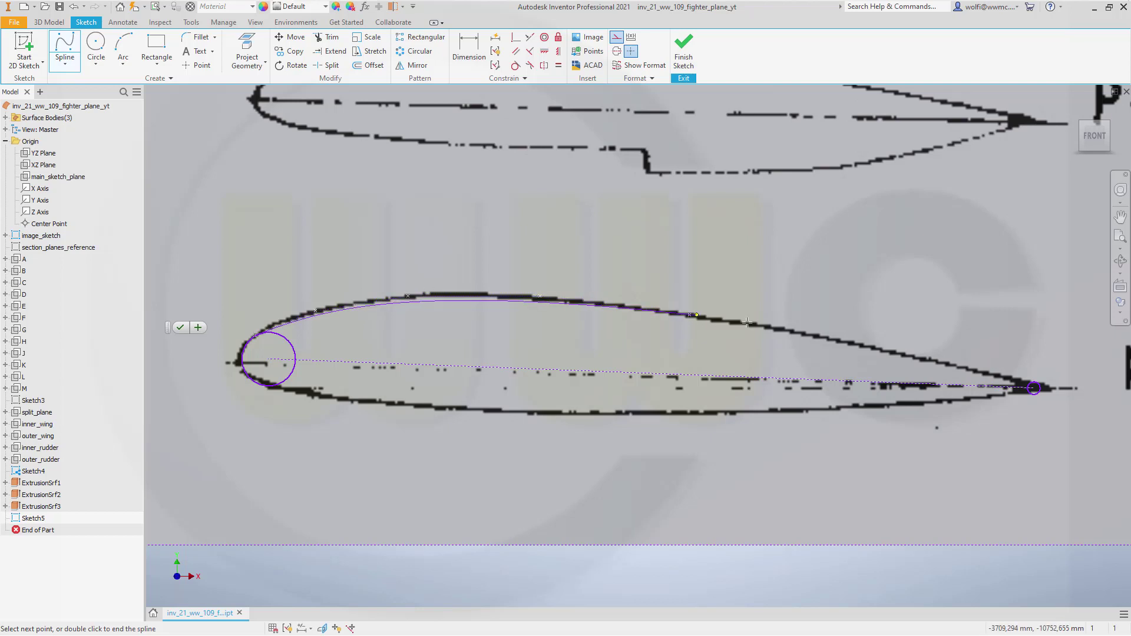
left_click(839, 340)
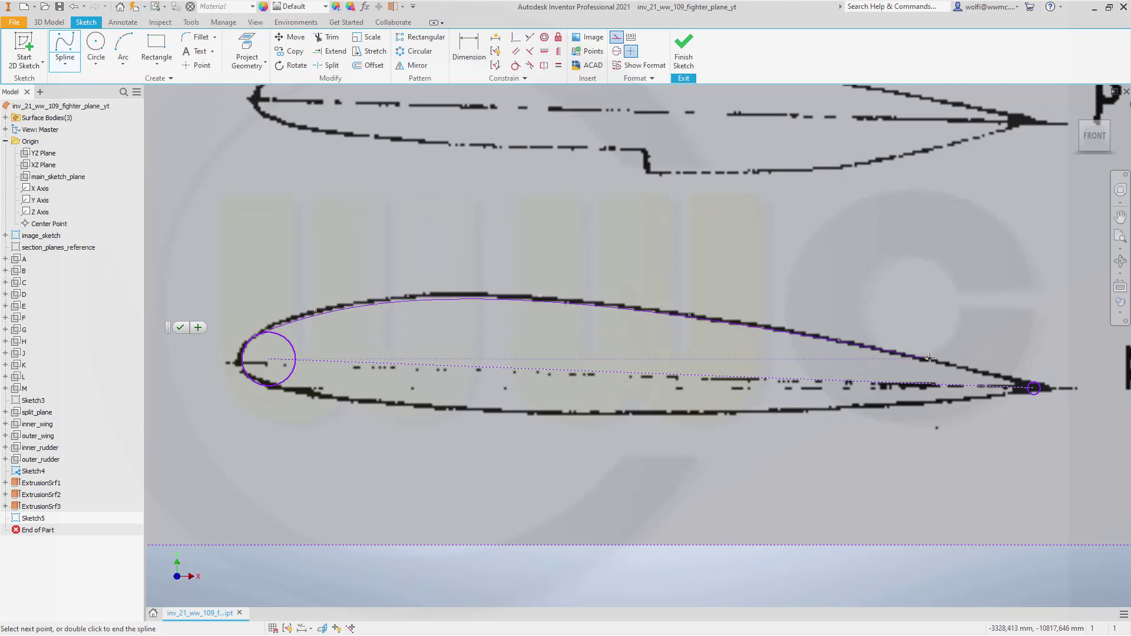
left_click(972, 370)
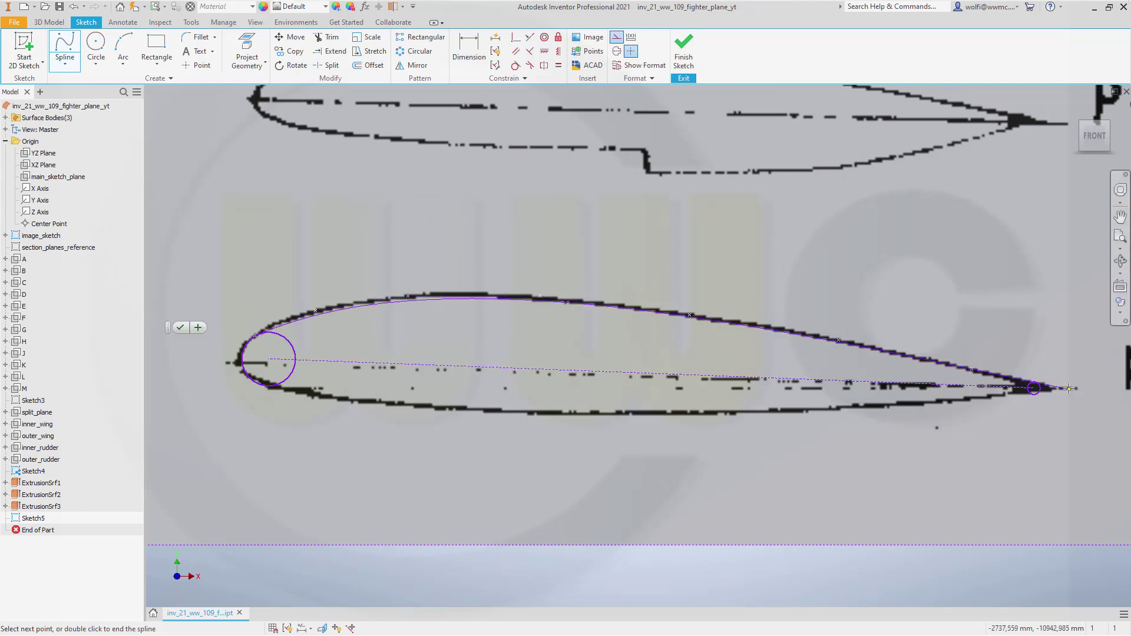
- Create the upper-surface spline and bring the leading edge and its circle back into view
scroll(1093, 389, "down", 3)
scroll(1060, 391, "up", 8)
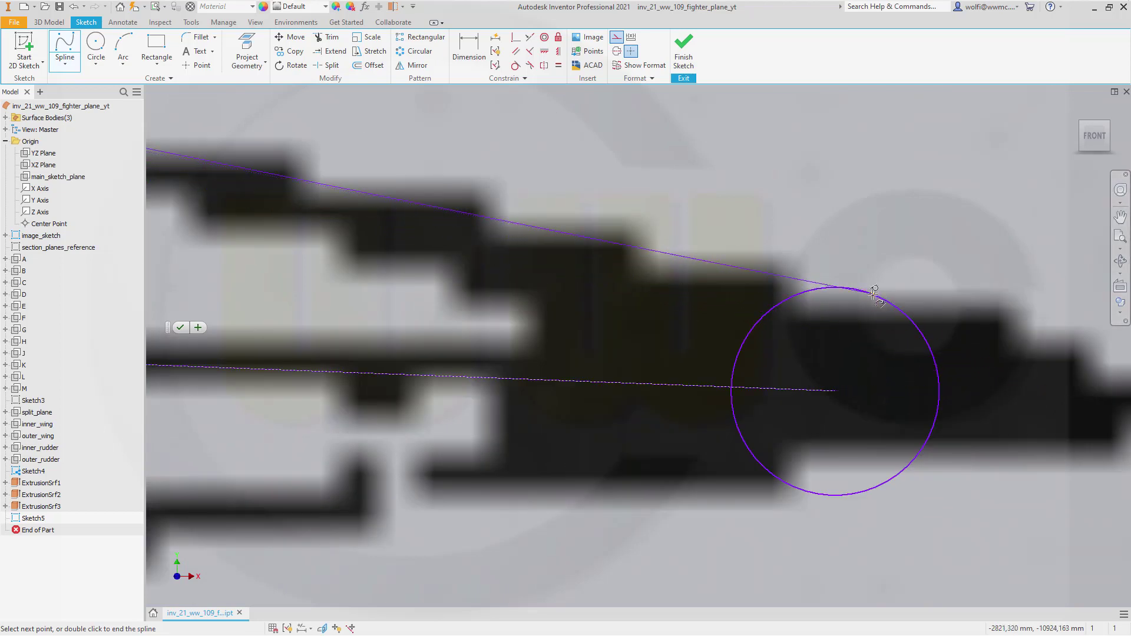
right_click(910, 288)
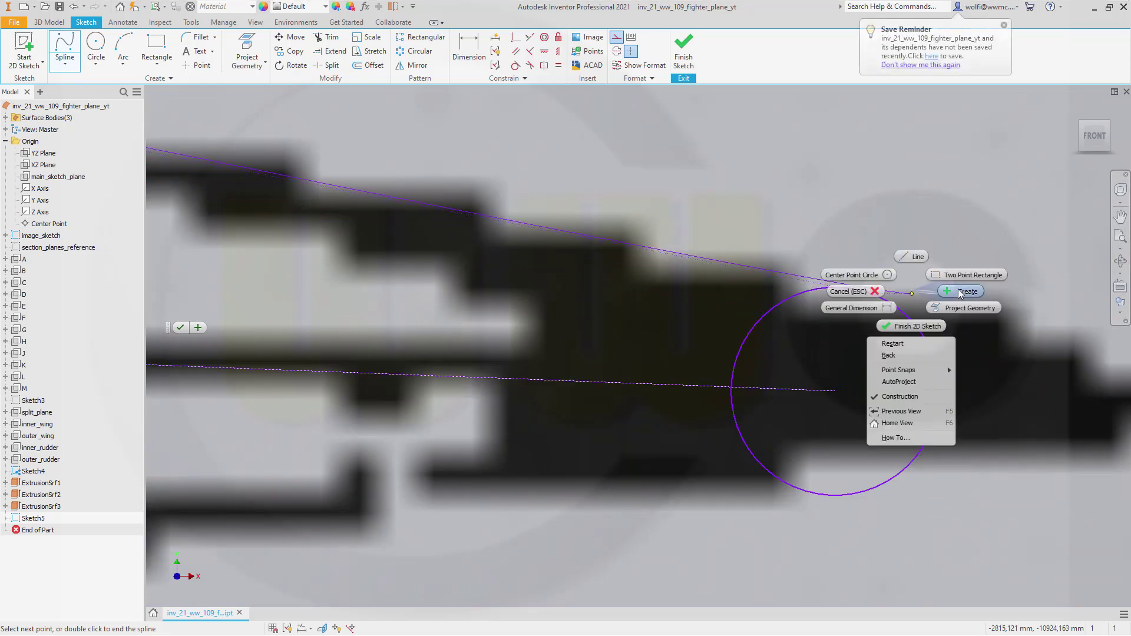
left_click(958, 290)
scroll(561, 348, "down", 6)
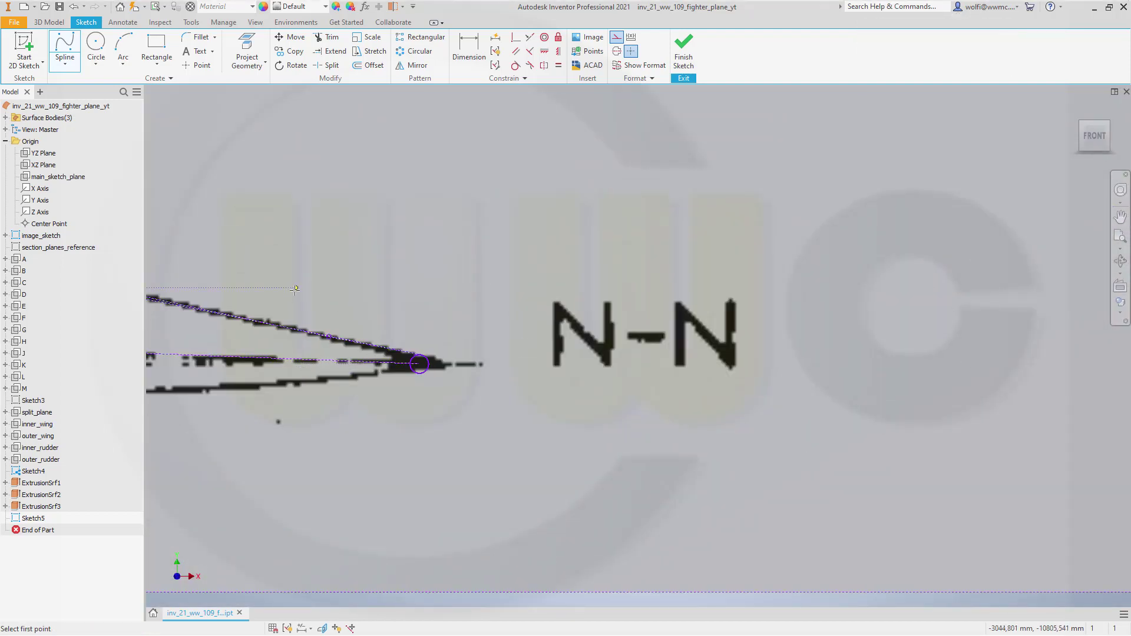
key("Escape")
mouse_move(328, 295)
middle_mouse_down()
mouse_move(732, 283)
mouse_move(893, 308)
middle_mouse_up()
mouse_move(454, 292)
middle_mouse_down()
mouse_move(984, 303)
mouse_move(969, 304)
middle_mouse_up()
scroll(713, 320, "up", 1)
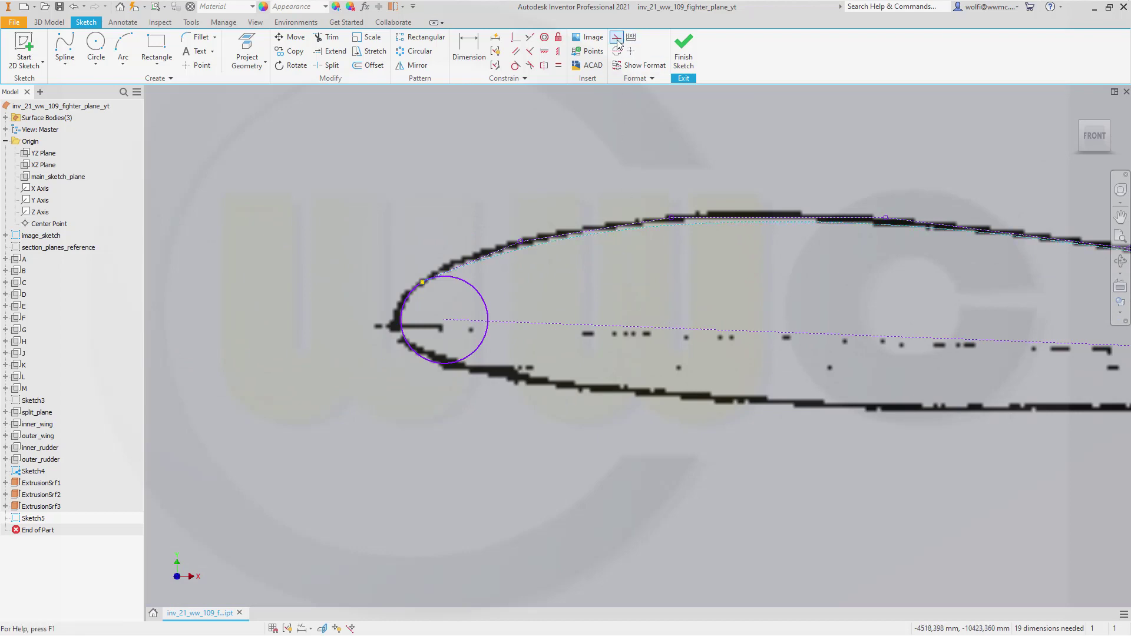
- Make the upper spline tangent to the nose circle
left_click(695, 222)
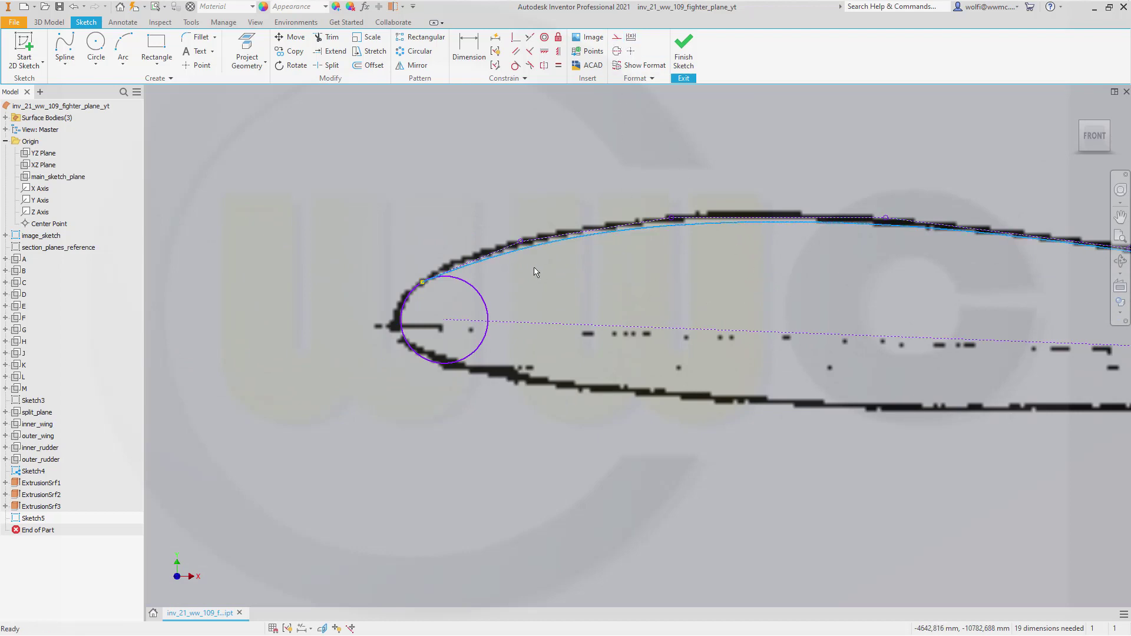
left_click(361, 190)
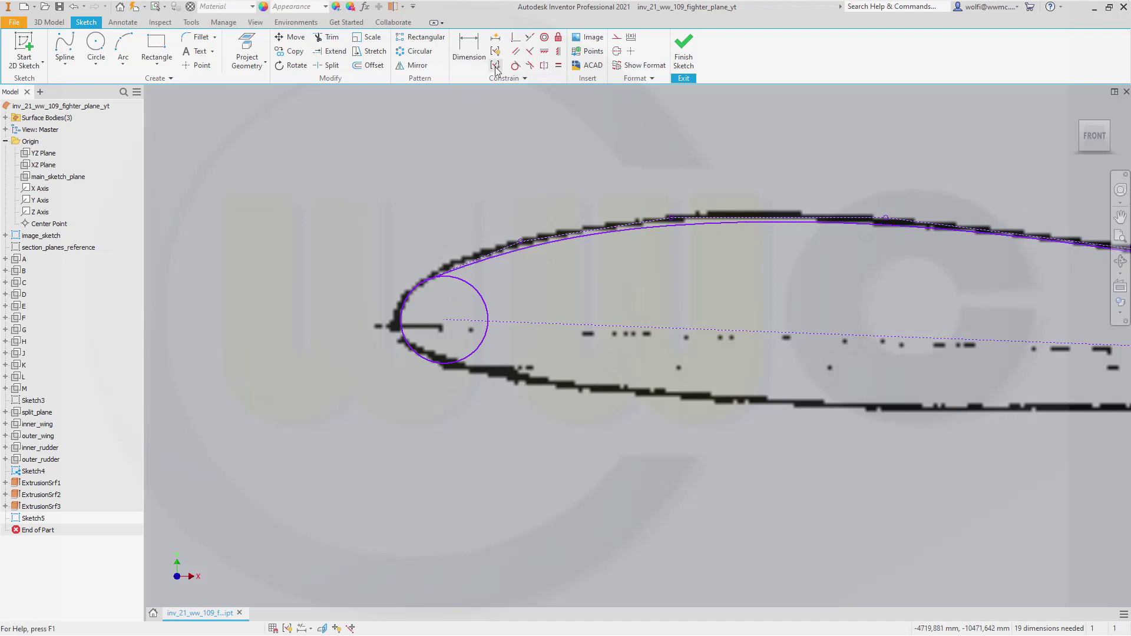
left_click(517, 68)
left_click(457, 274)
left_click(458, 277)
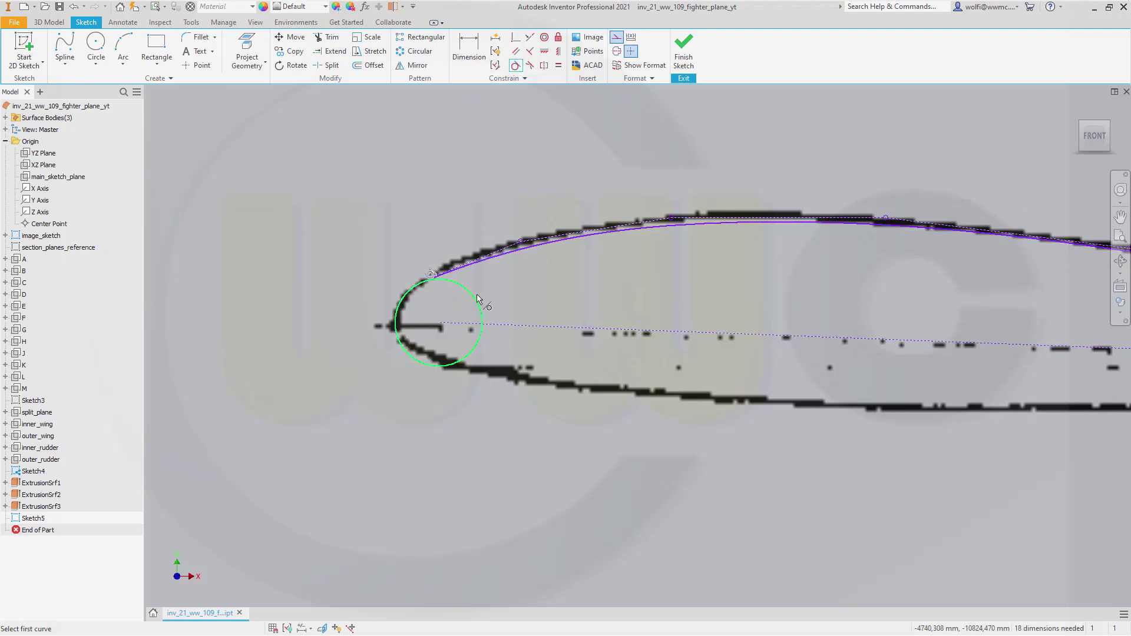
scroll(434, 297, "down", 2)
scroll(434, 297, "up", 5)
scroll(439, 286, "down", 5)
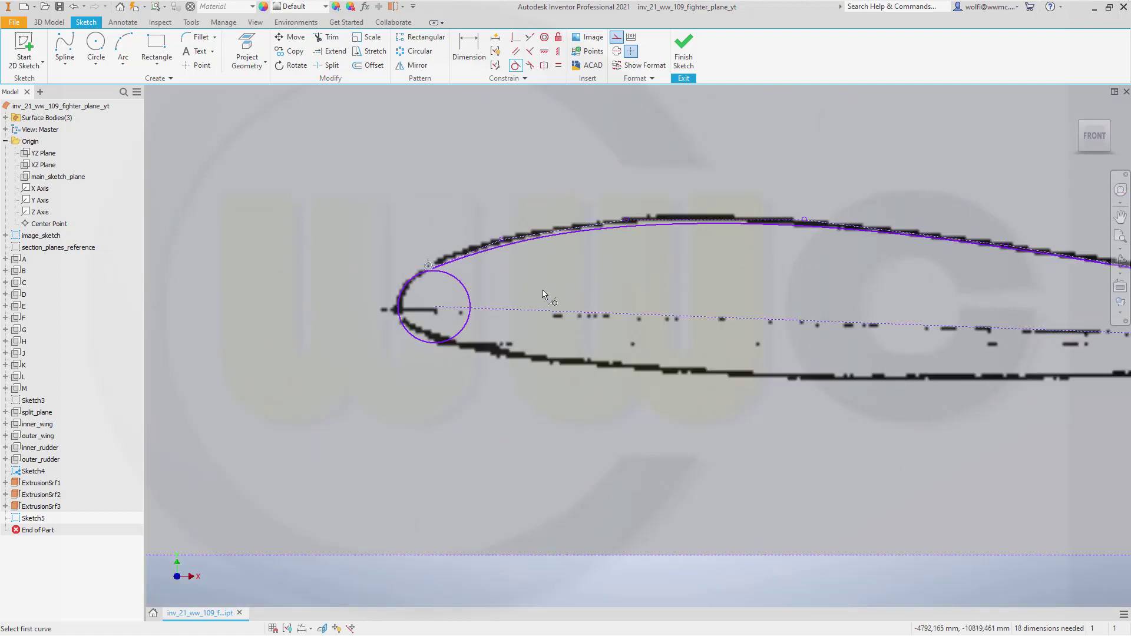
scroll(913, 303, "down", 2)
middle_click_drag(882, 296, 575, 291)
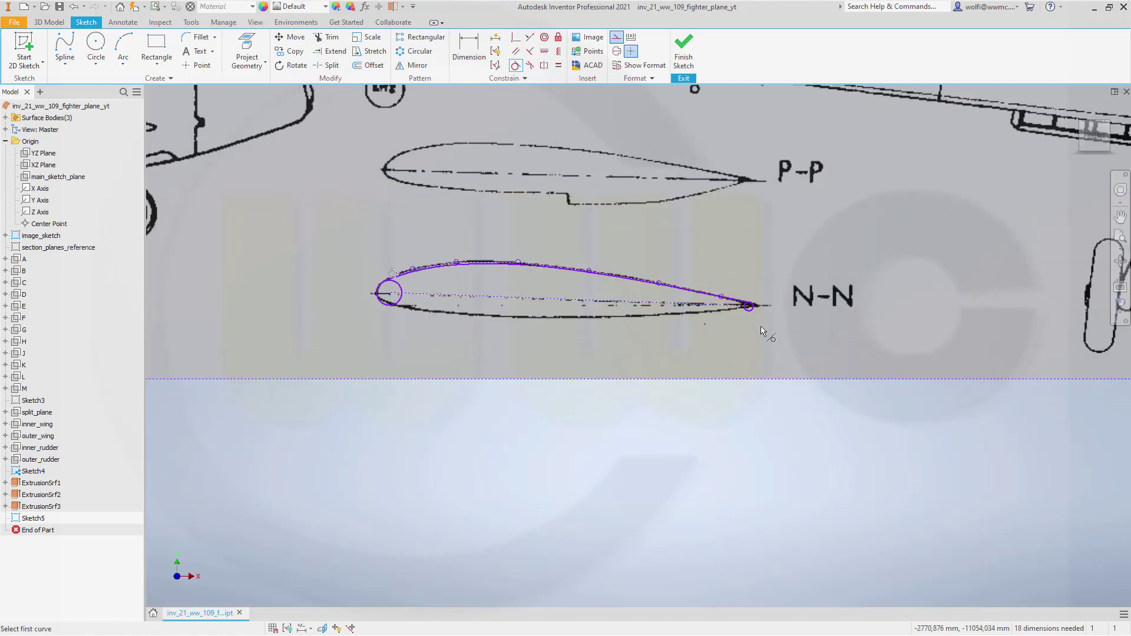
scroll(748, 306, "up", 5)
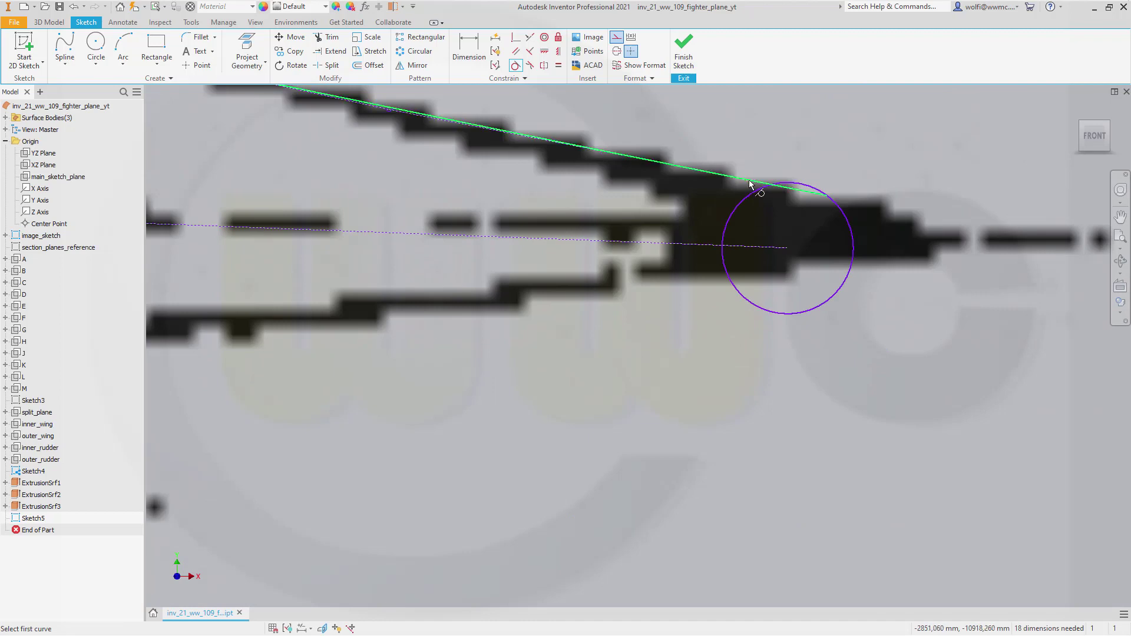
- Make the upper spline tangent to the trailing-edge circle
left_click(757, 185)
left_click(796, 184)
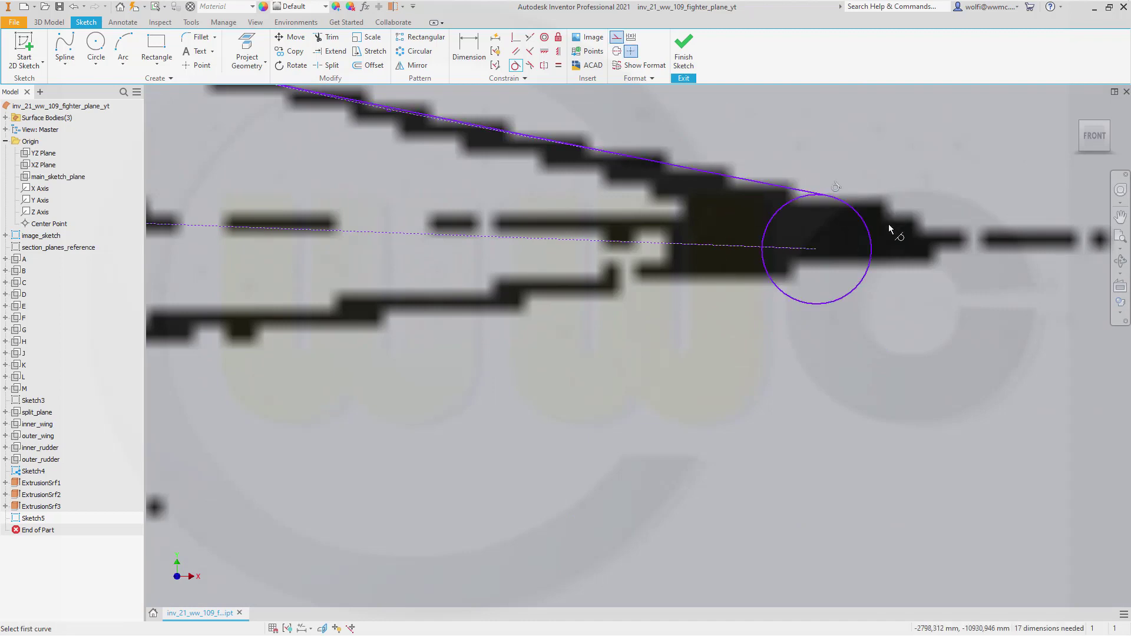
scroll(642, 360, "down", 5)
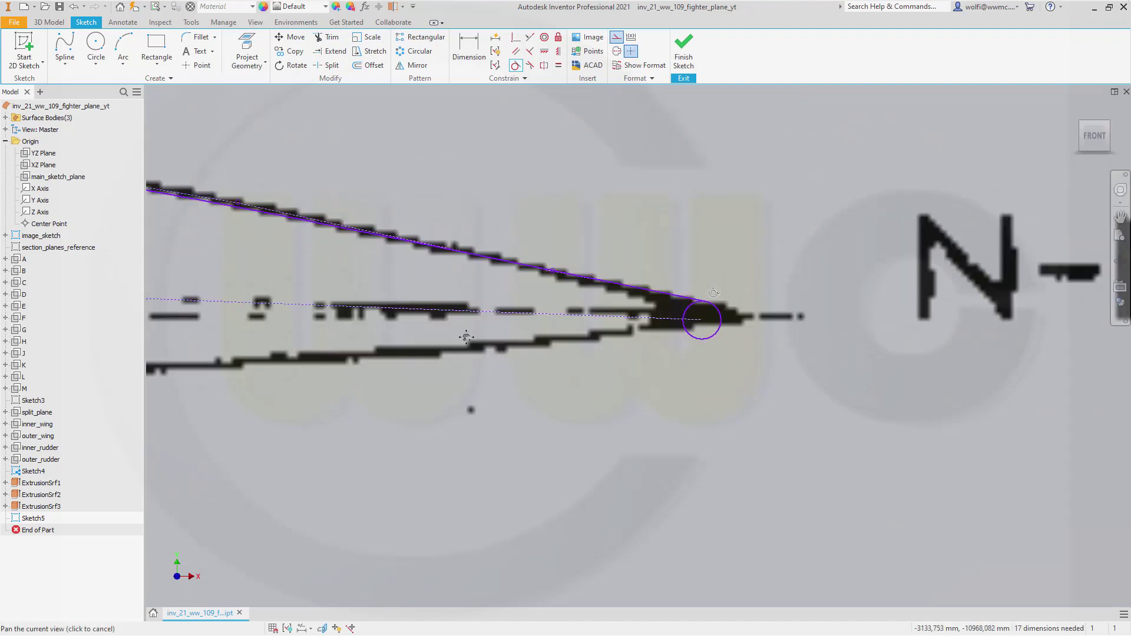
scroll(476, 339, "up", 4)
scroll(479, 345, "down", 4)
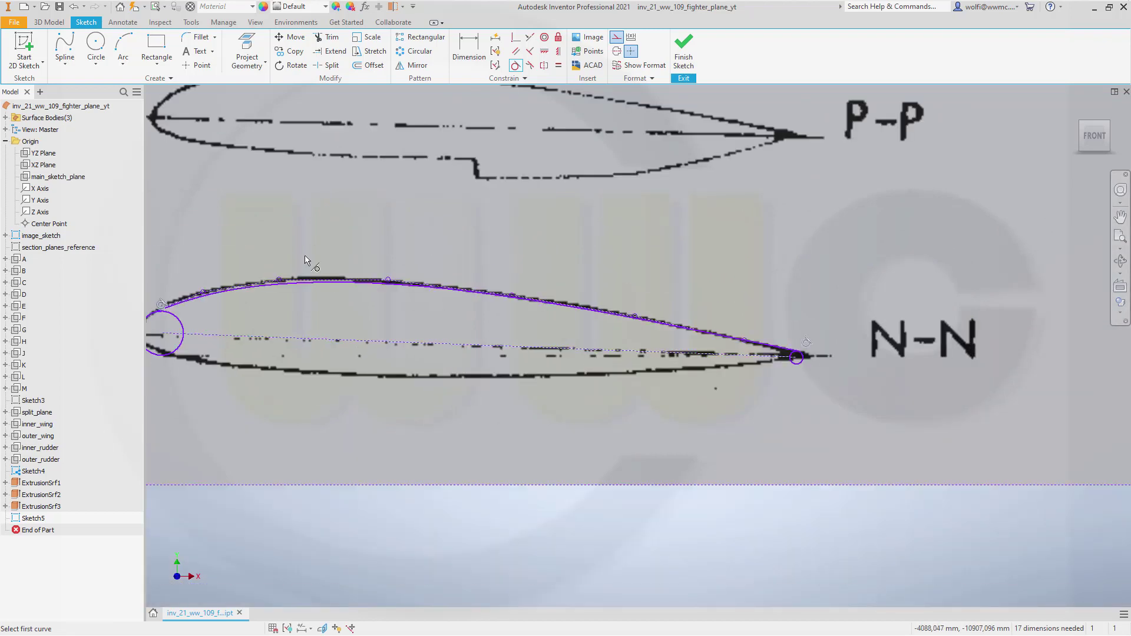
key("Escape")
- Drag an upper-spline point so the curve fits the airfoil outline
left_click_drag(387, 281, 390, 280)
left_click_drag(278, 282, 274, 280)
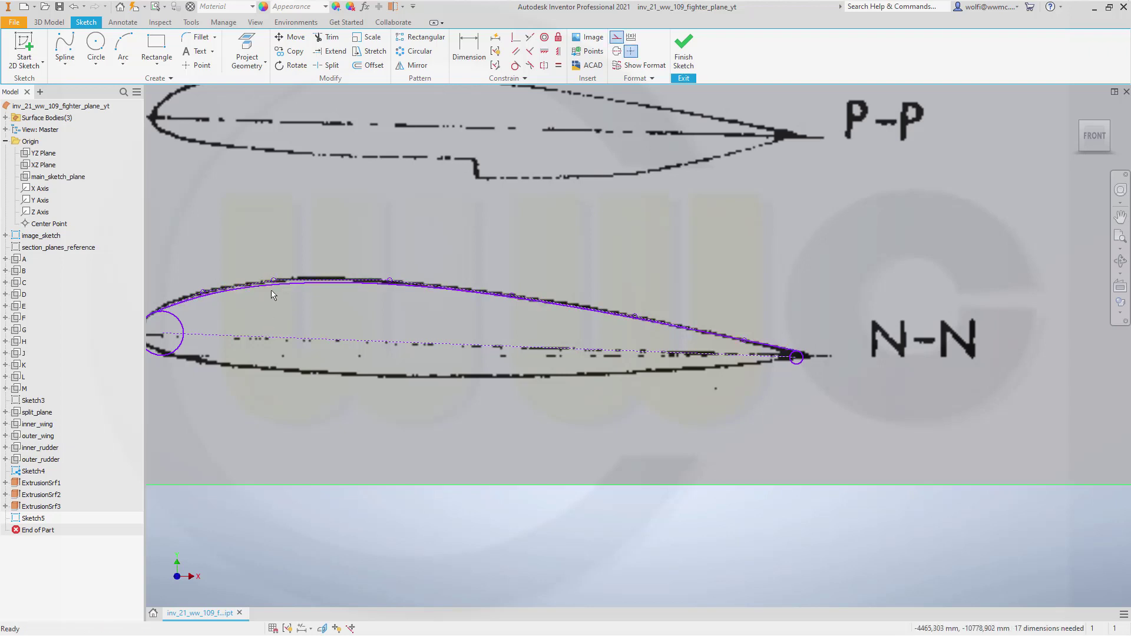
middle_click_drag(319, 355, 422, 310)
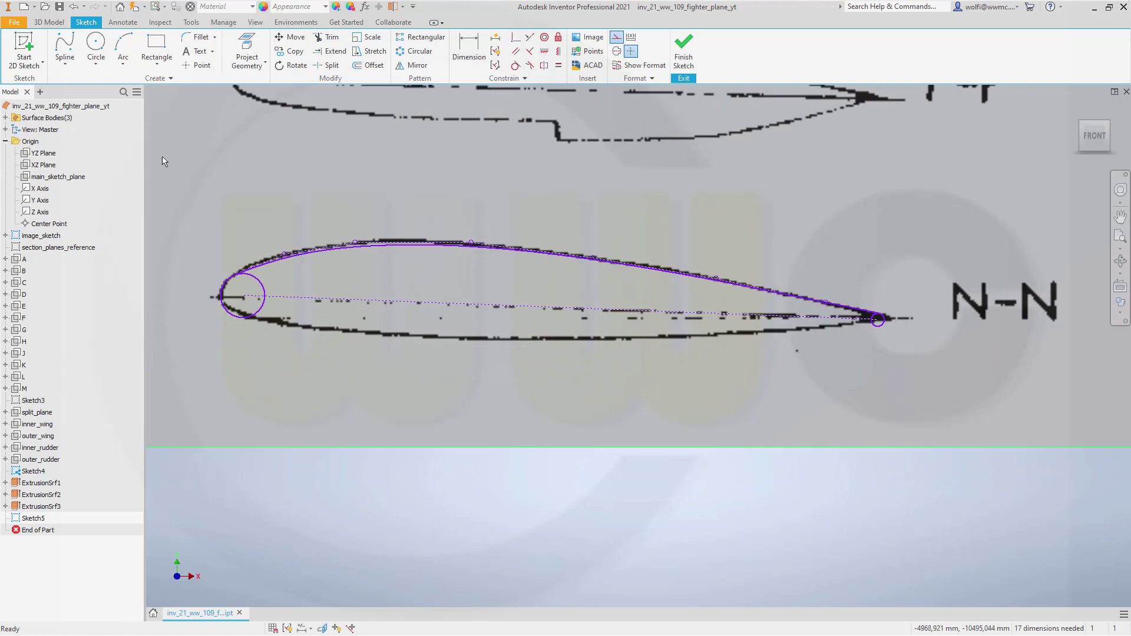
- Place spline points along the N-N lower edge from the nose circle to the trailing edge
left_click(61, 48)
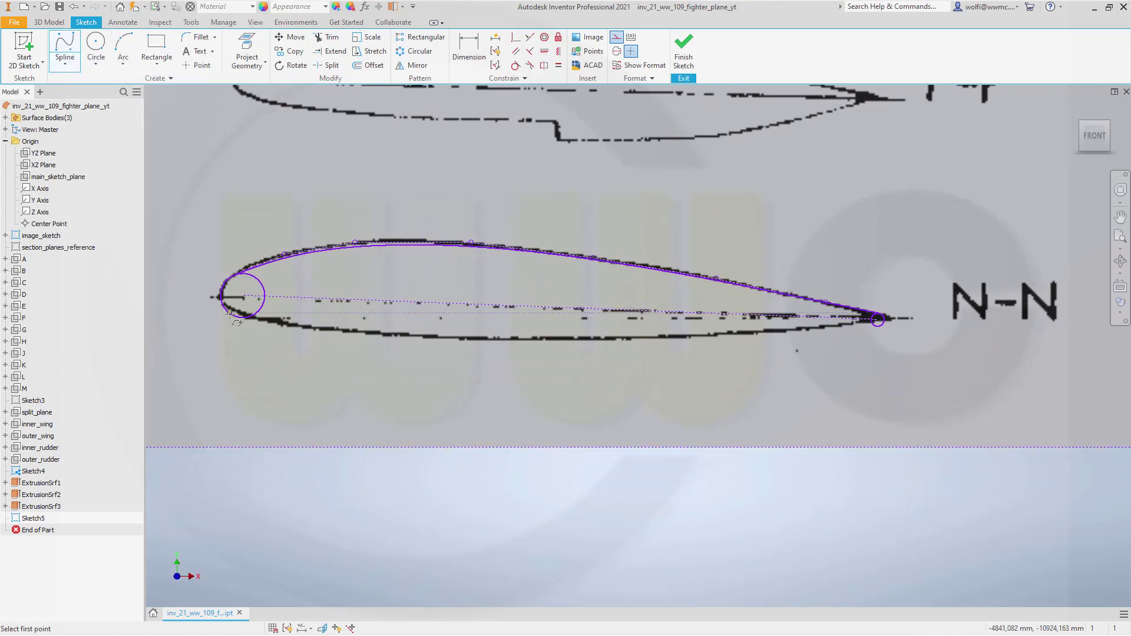
scroll(230, 313, "up", 5)
scroll(229, 311, "down", 8)
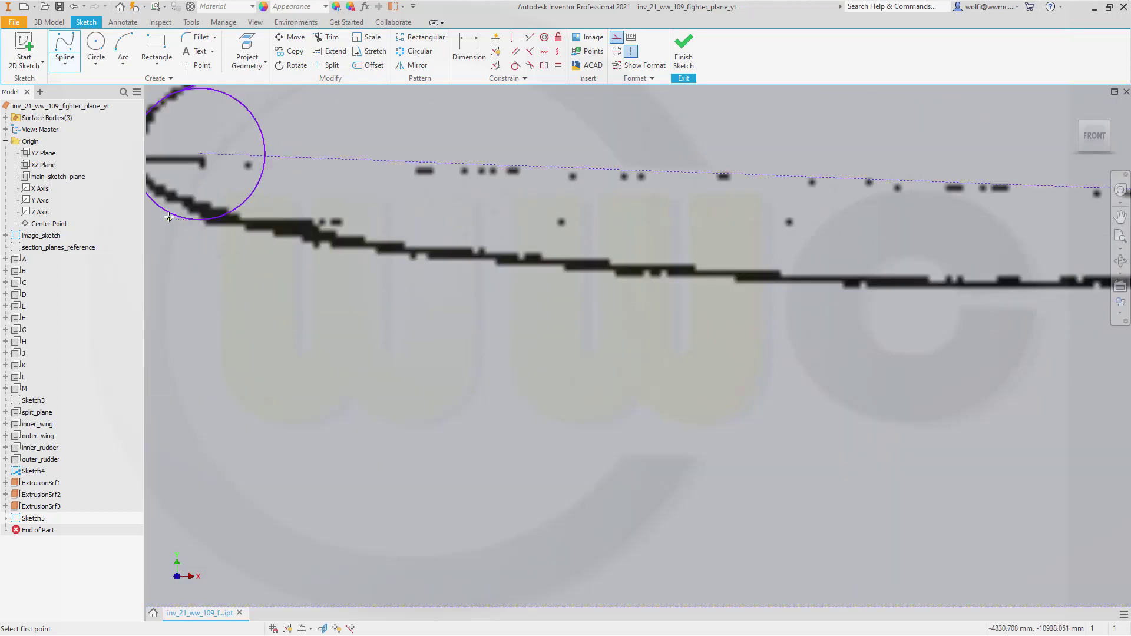
left_click(203, 220)
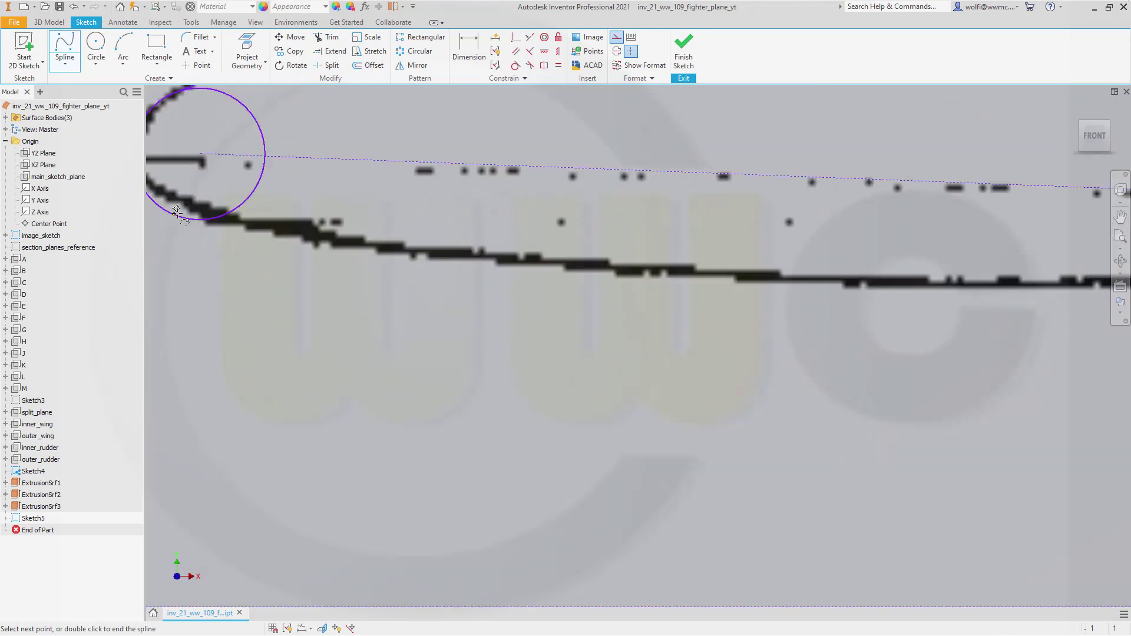
left_click(317, 244)
left_click(760, 281)
mouse_move(874, 308)
middle_mouse_down()
mouse_move(778, 328)
mouse_move(710, 320)
middle_mouse_up()
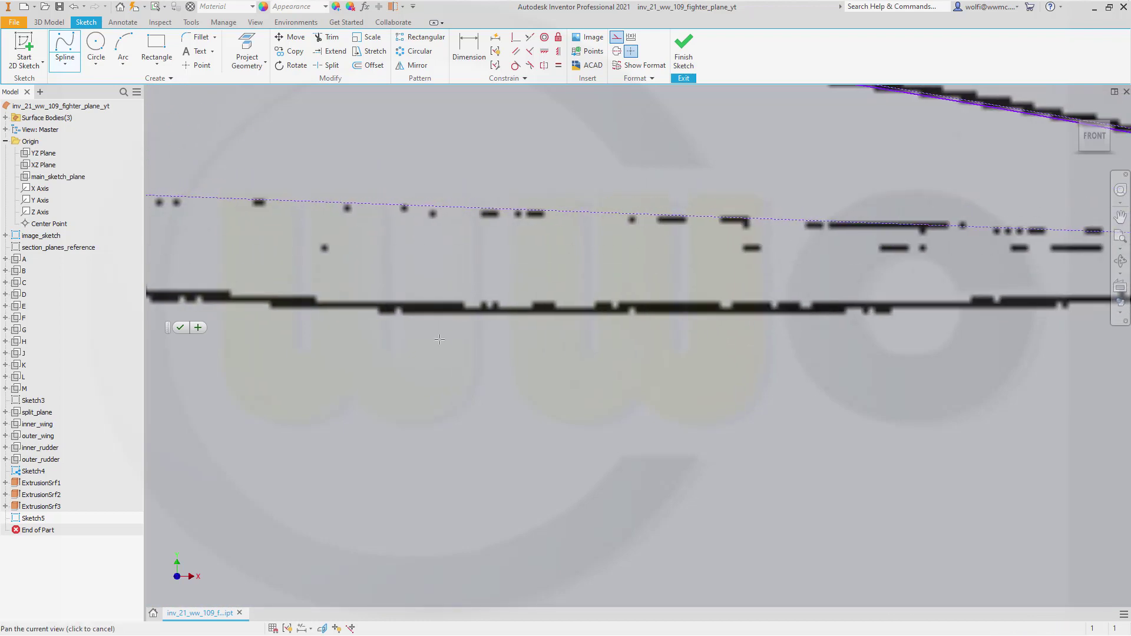
left_click(714, 310)
mouse_move(947, 341)
middle_mouse_down()
mouse_move(677, 374)
mouse_move(439, 381)
middle_mouse_up()
left_click(618, 337)
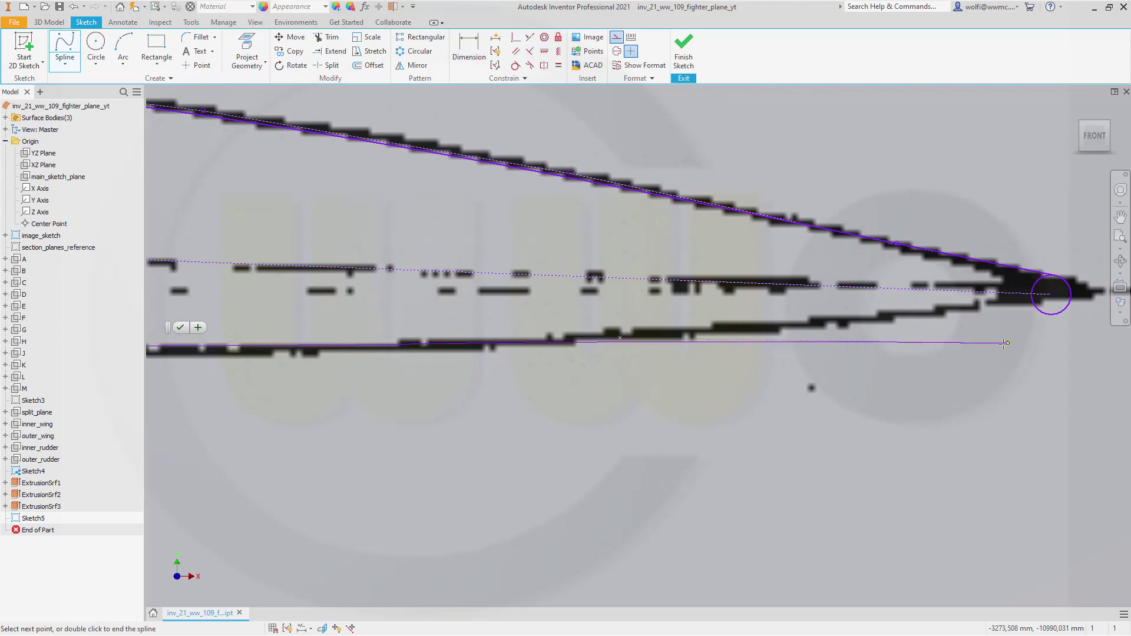
middle_click_drag(998, 346, 648, 391)
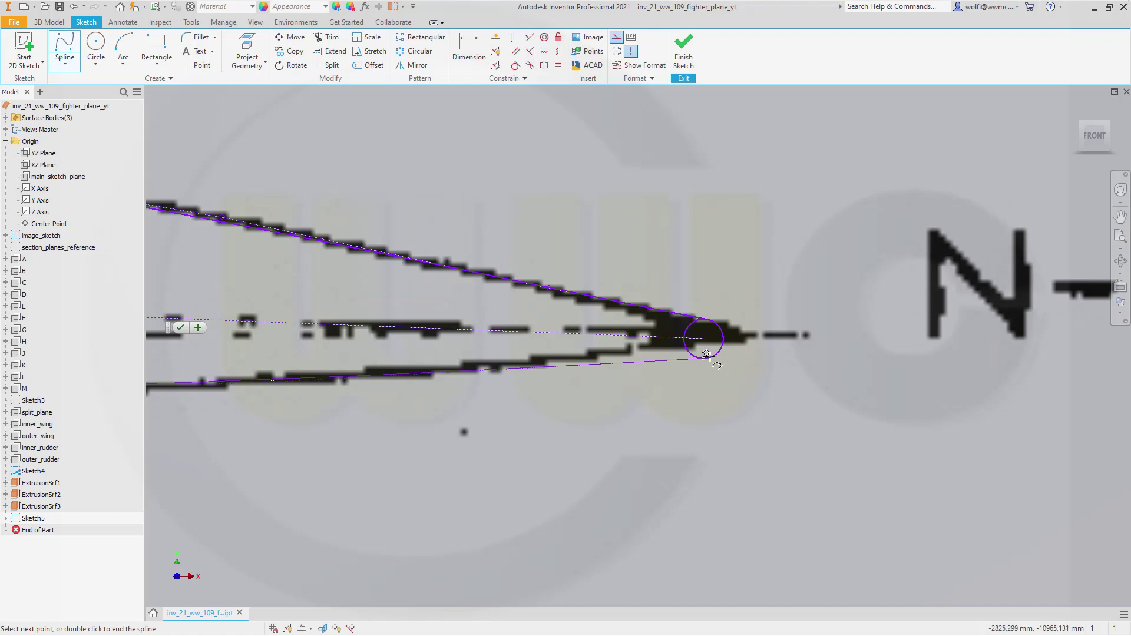
- Create the lower spline and set it to normal, non-construction geometry
right_click(707, 355)
left_click(763, 366)
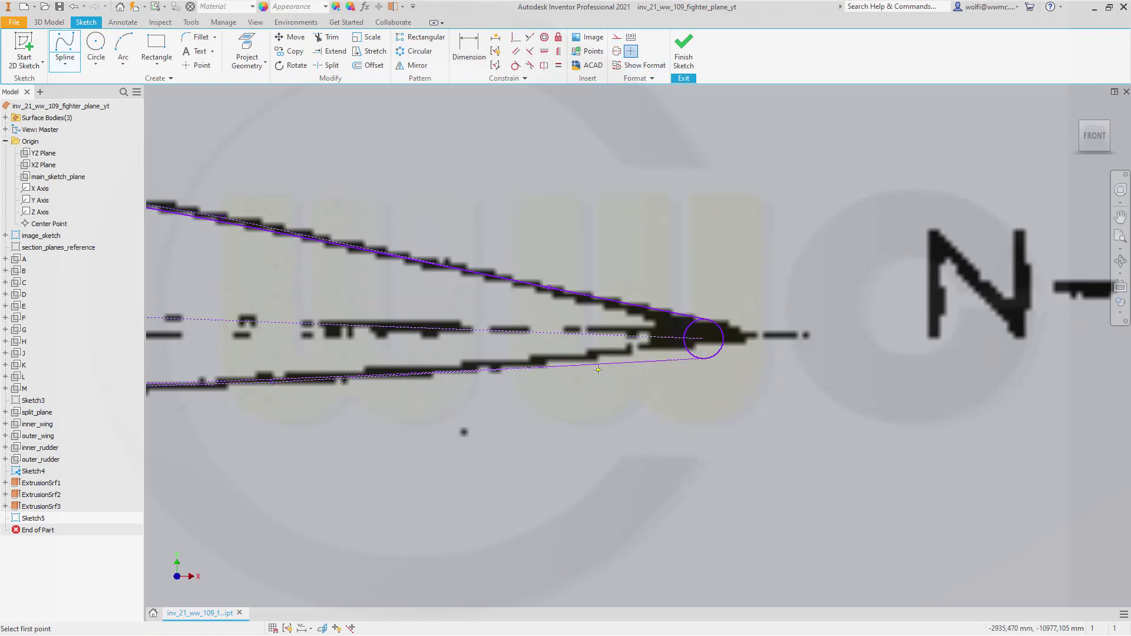
key("Escape")
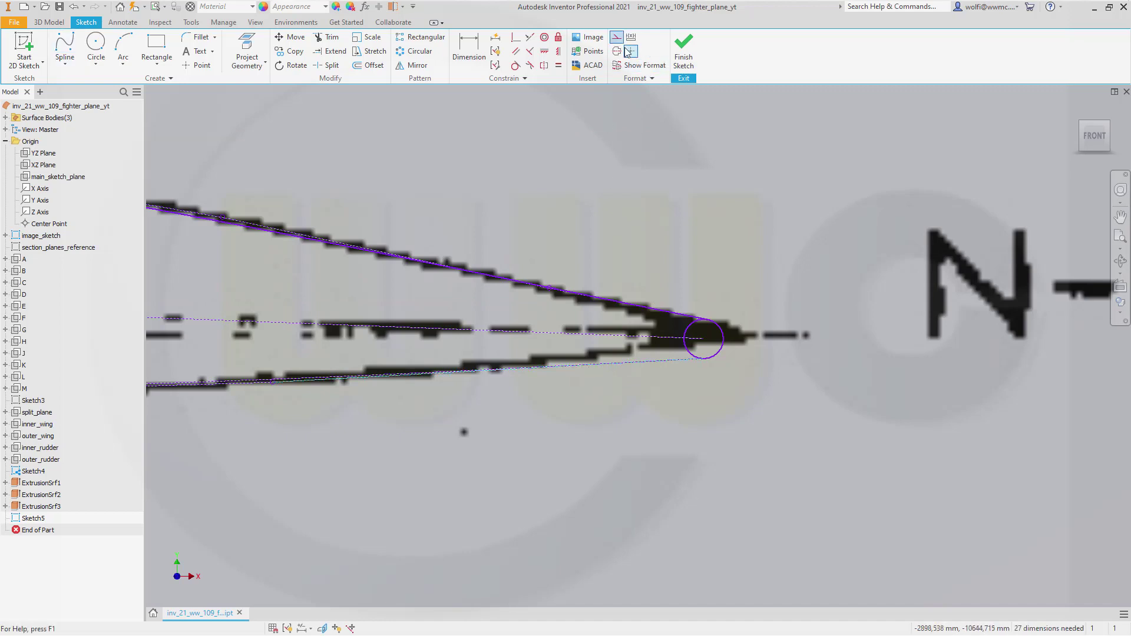
left_click(615, 39)
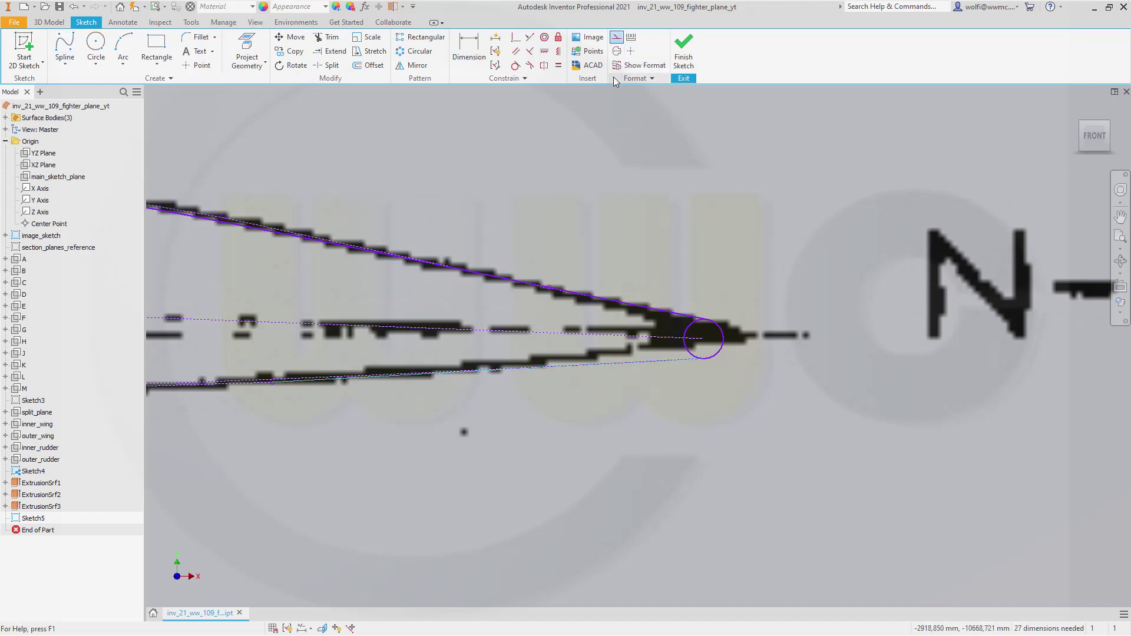
left_click(615, 412)
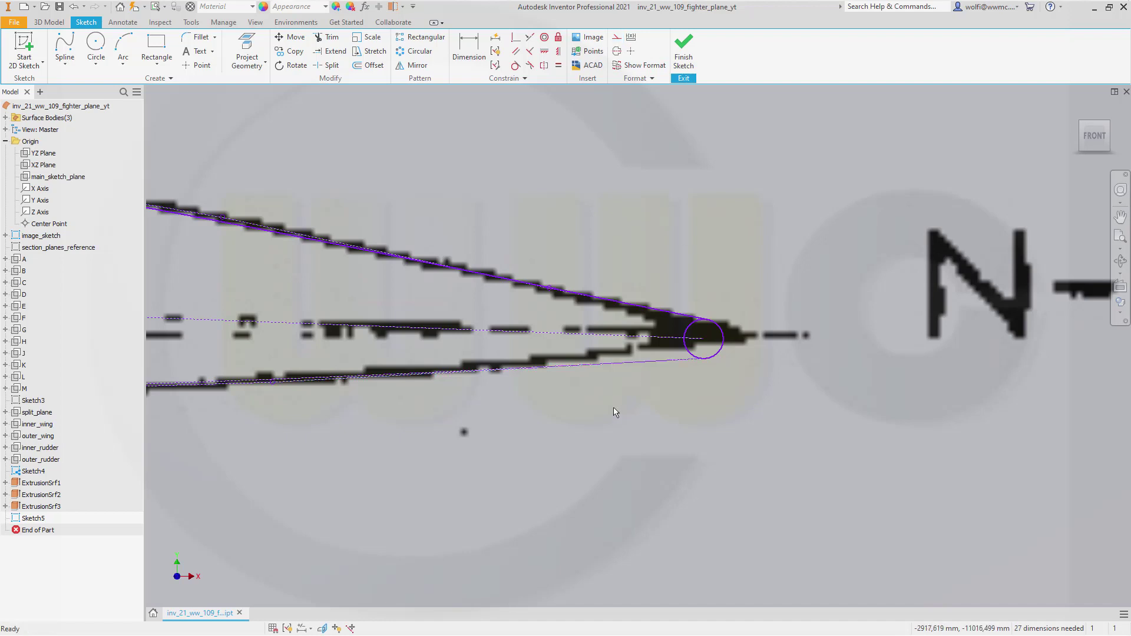
left_click(472, 373)
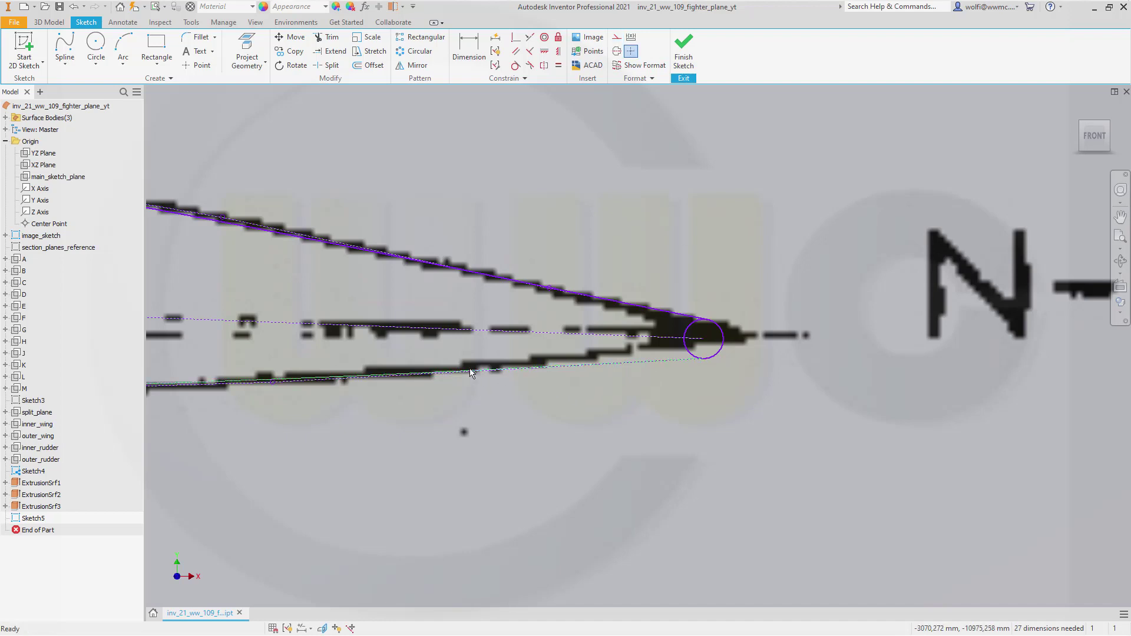
left_click(617, 40)
left_click(541, 427)
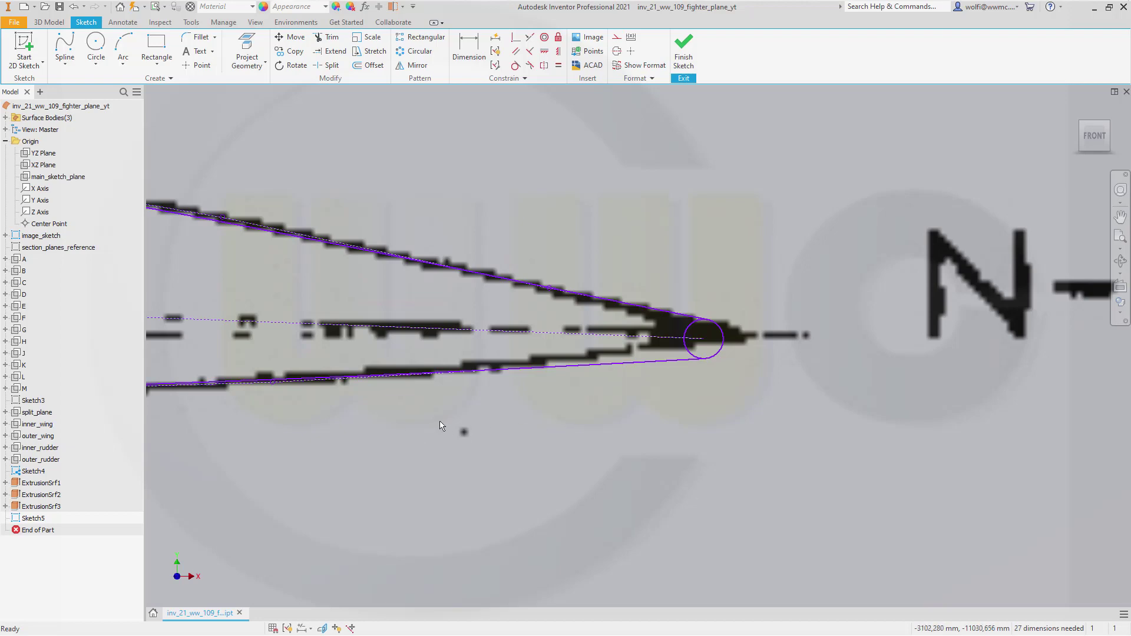
- Make the lower spline tangent to the nose circle
scroll(442, 426, "up", 3)
scroll(480, 398, "down", 6)
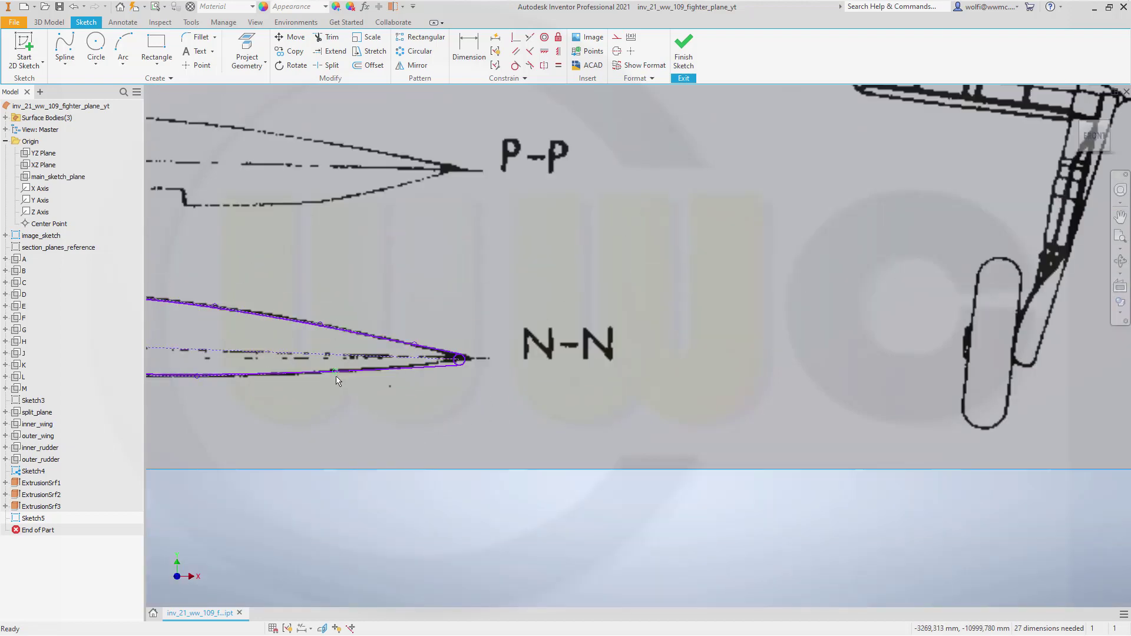
mouse_move(350, 393)
middle_mouse_down()
mouse_move(668, 404)
mouse_move(797, 391)
middle_mouse_up()
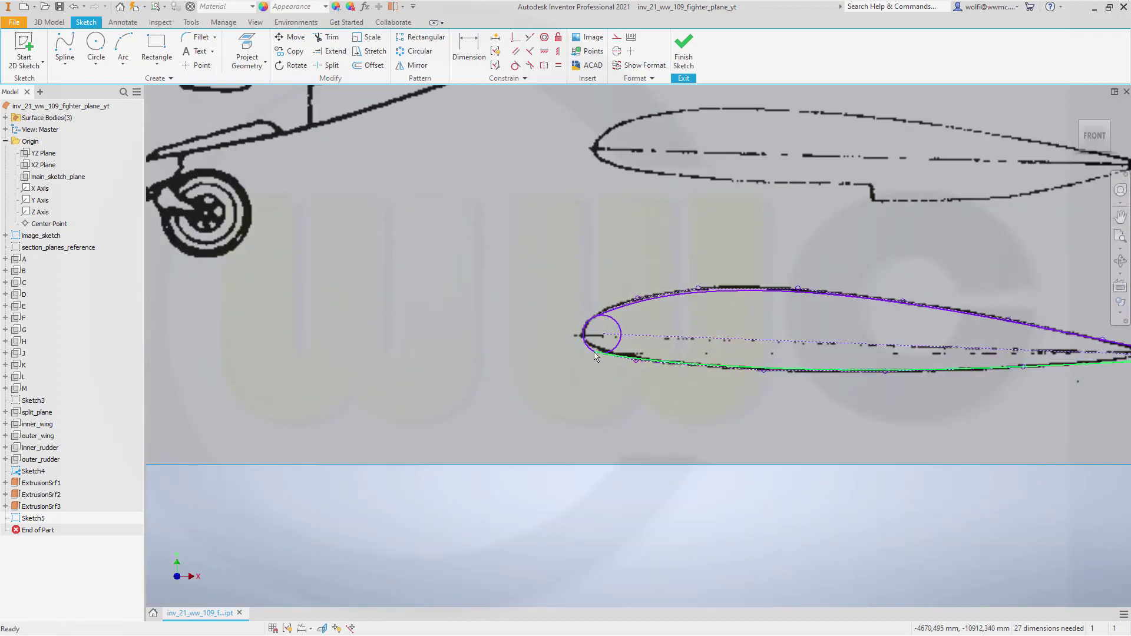
scroll(598, 360, "up", 5)
scroll(577, 325, "up", 3)
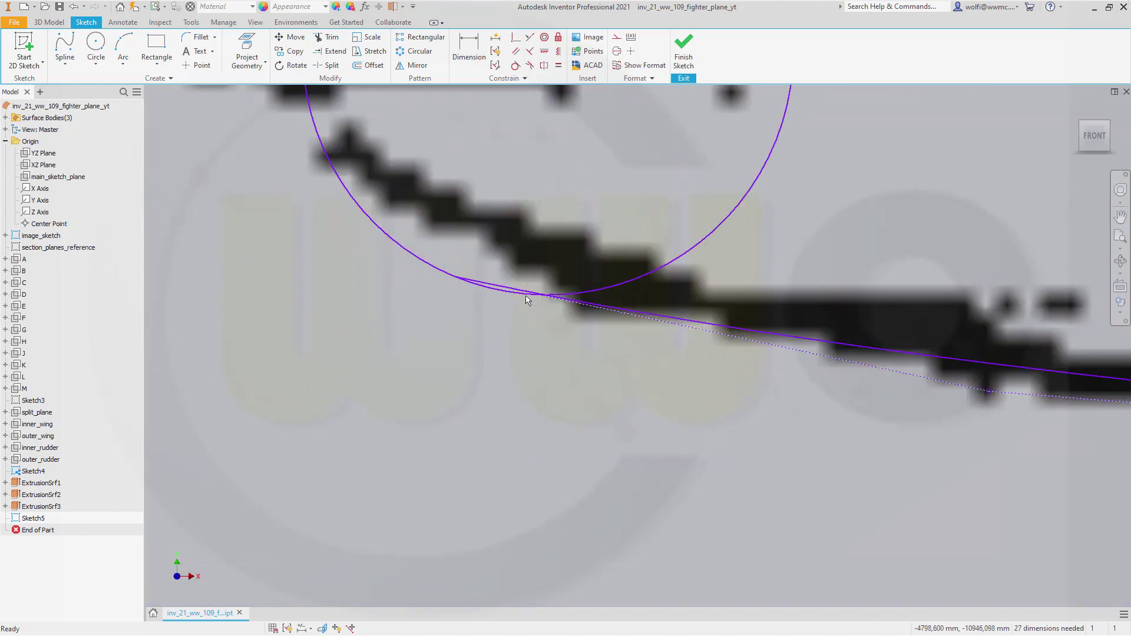
left_click(516, 65)
left_click(486, 283)
left_click(503, 292)
- Make the lower spline tangent to the trailing-edge circle
scroll(639, 346, "up", 1)
scroll(736, 354, "down", 2)
scroll(737, 353, "down", 4)
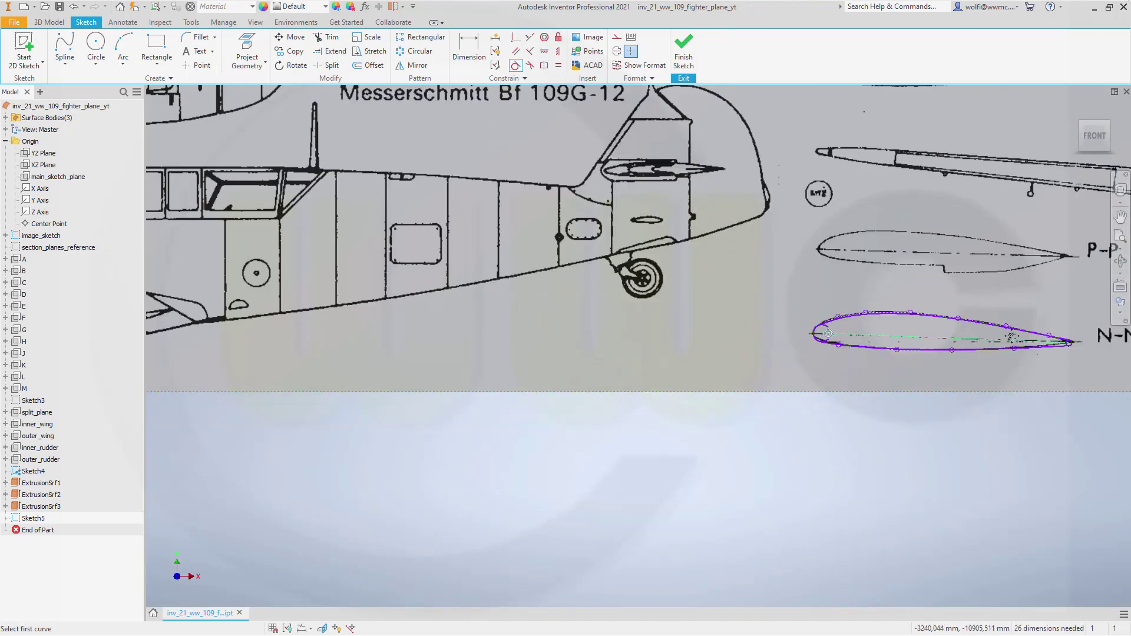
middle_click_drag(1058, 353, 629, 311)
scroll(629, 310, "up", 2)
scroll(629, 310, "up", 3)
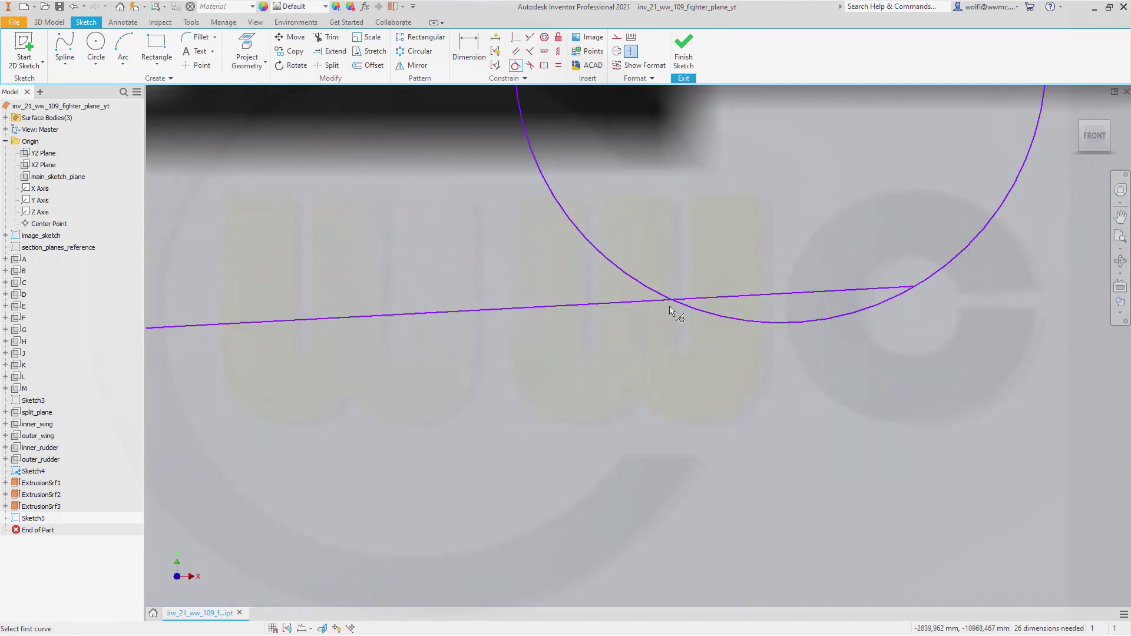
left_click(711, 301)
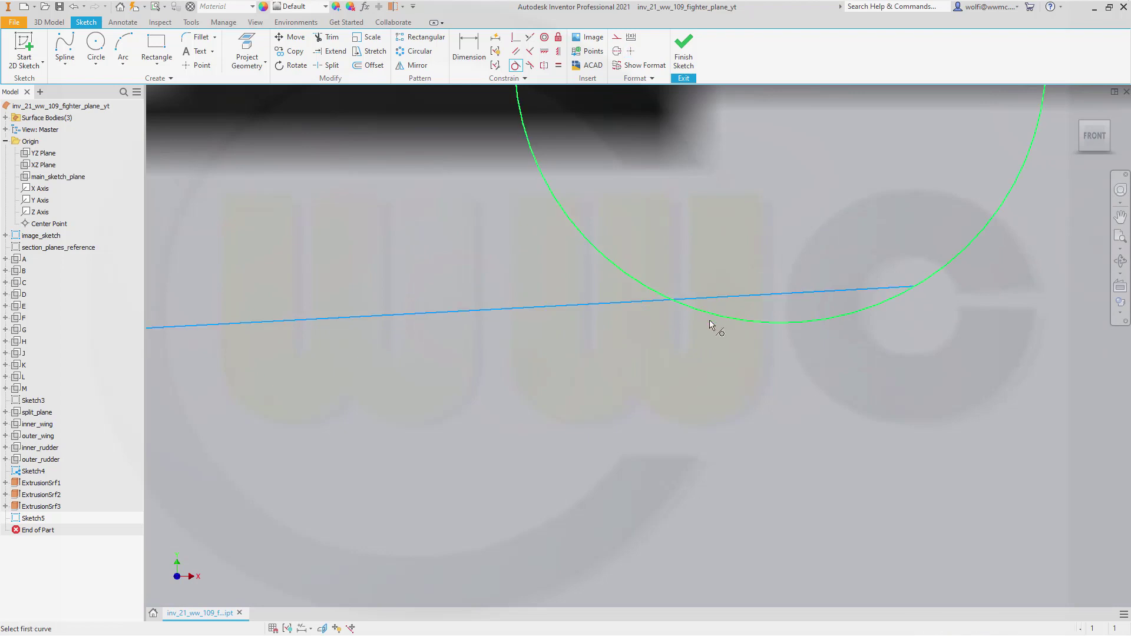
left_click(715, 318)
scroll(714, 350, "down", 3)
scroll(768, 364, "down", 2)
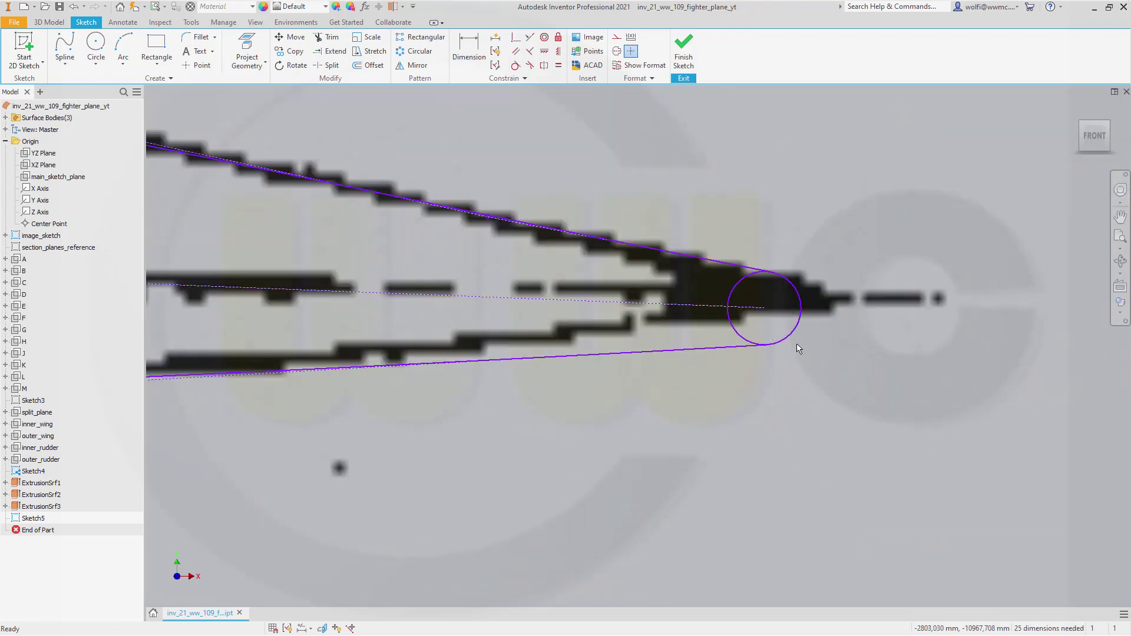
- Drag the trailing-edge and nose circles onto the drawn tip and leading edge of the N-N section
mouse_move(791, 338)
left_mouse_down()
mouse_move(783, 328)
mouse_move(787, 341)
mouse_move(795, 324)
left_mouse_up()
key("Escape")
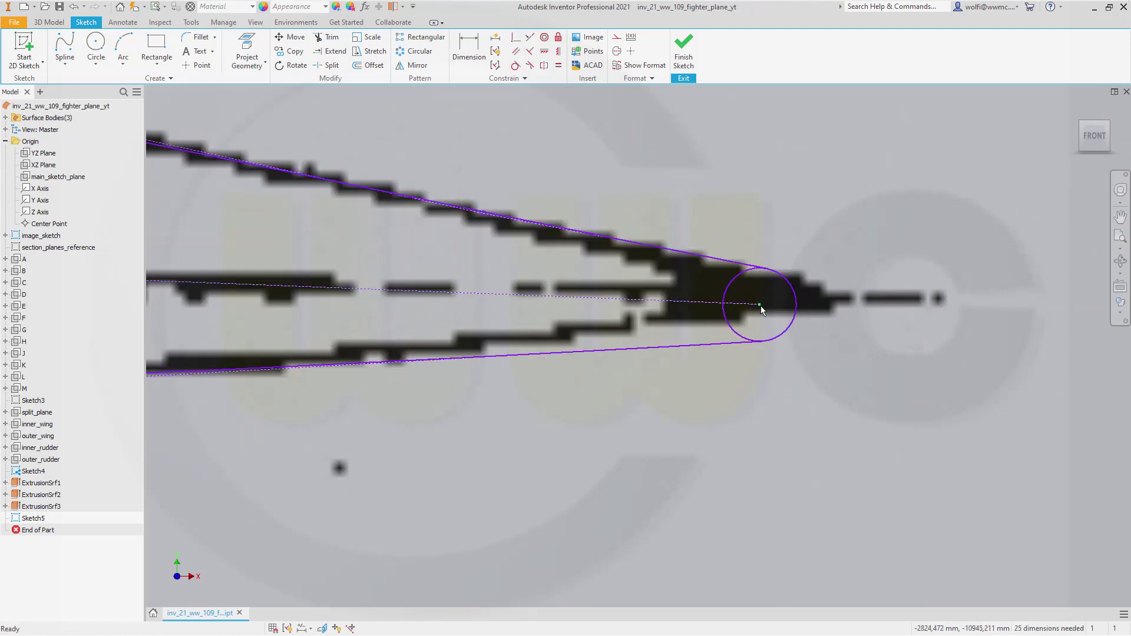
left_click_drag(797, 328, 775, 313)
scroll(548, 422, "up", 3)
scroll(548, 422, "down", 5)
scroll(400, 428, "down", 2)
mouse_move(400, 428)
middle_mouse_down()
mouse_move(566, 416)
mouse_move(654, 383)
middle_mouse_up()
scroll(459, 360, "down", 2)
scroll(459, 359, "up", 4)
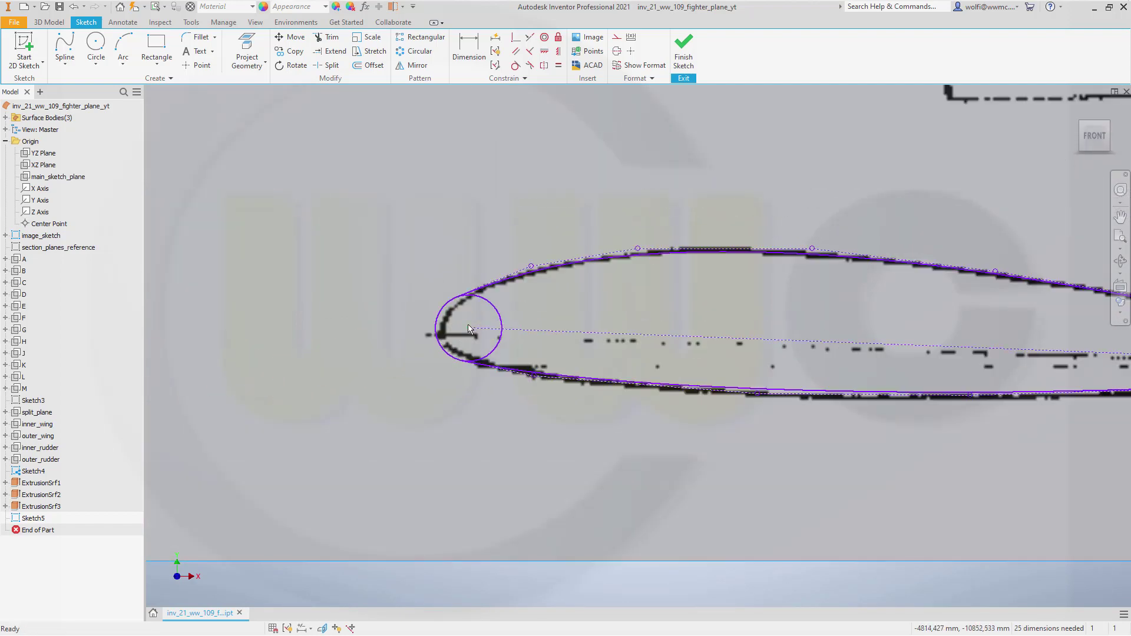
left_click_drag(469, 328, 475, 324)
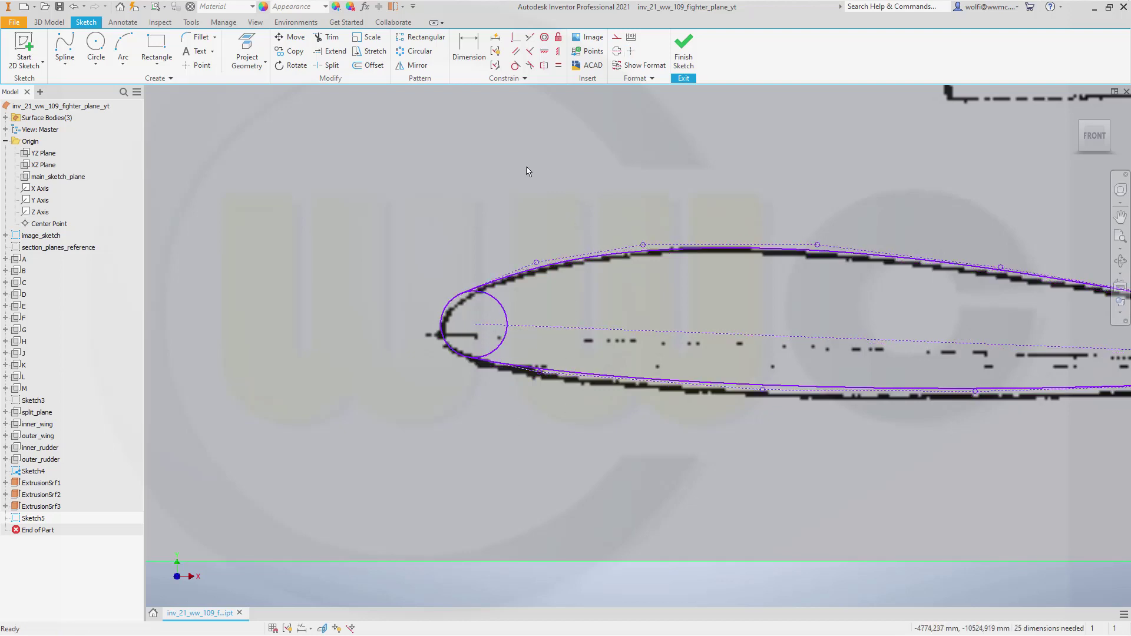
- Trim the excess nose-circle and tip-circle arcs to leave rounded leading and trailing edges
left_click(328, 37)
left_click(504, 312)
left_click(497, 343)
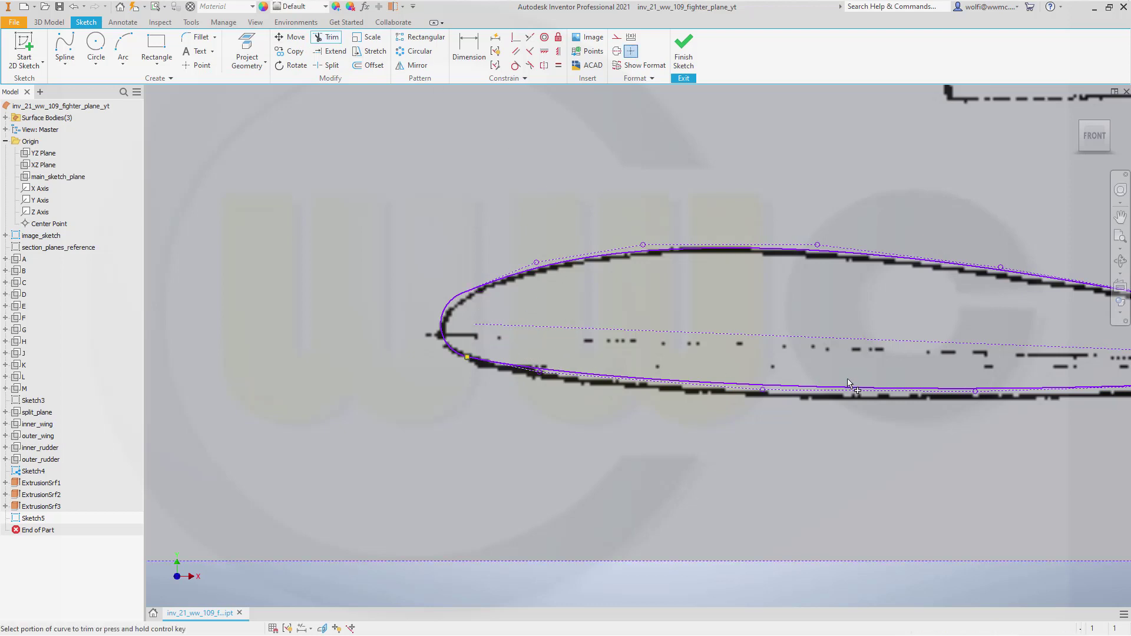
scroll(854, 386, "down", 5)
scroll(1072, 374, "up", 3)
scroll(1001, 424, "up", 2)
left_click(968, 380)
key("Escape")
- Drag the lower spline so it follows the drawn N-N lower outline
scroll(480, 494, "up", 3)
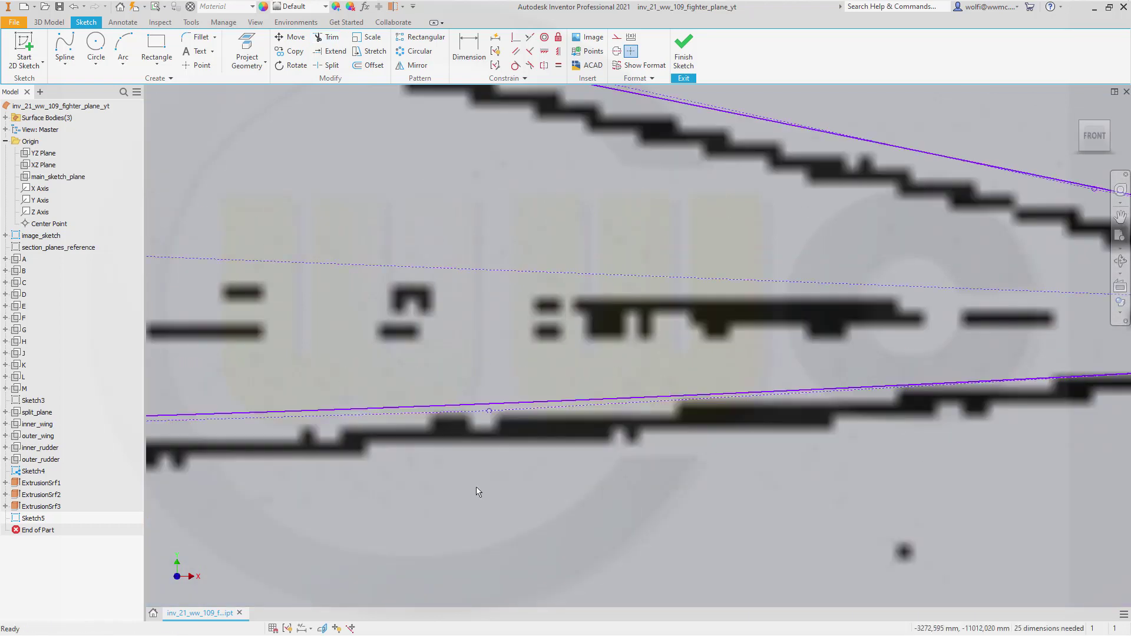
scroll(480, 494, "down", 4)
scroll(426, 502, "down", 3)
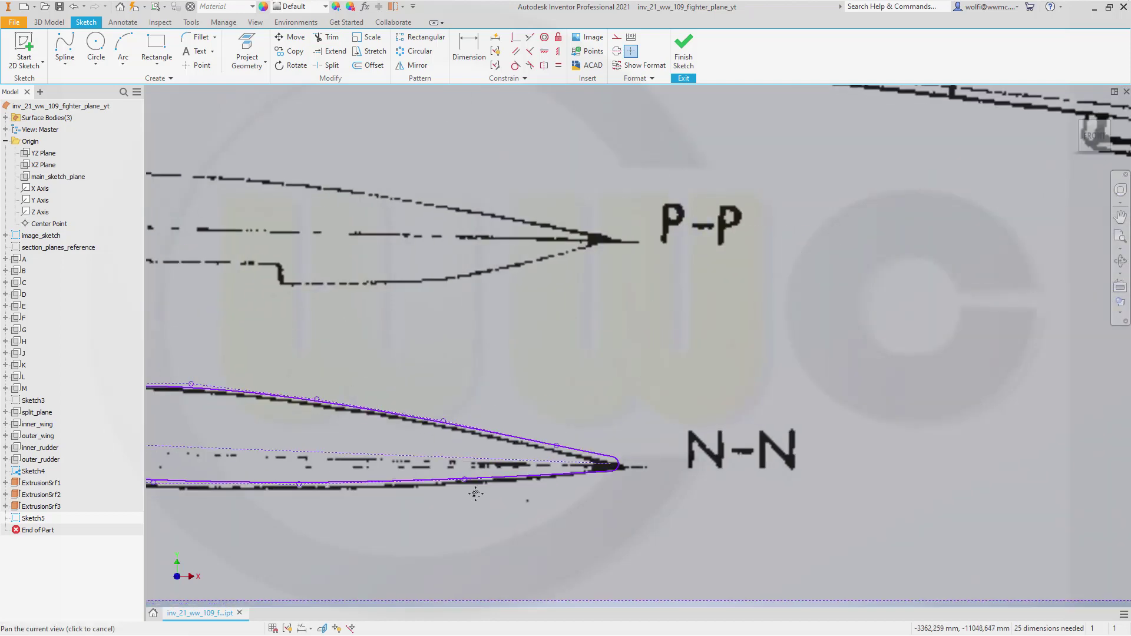
scroll(752, 421, "up", 2)
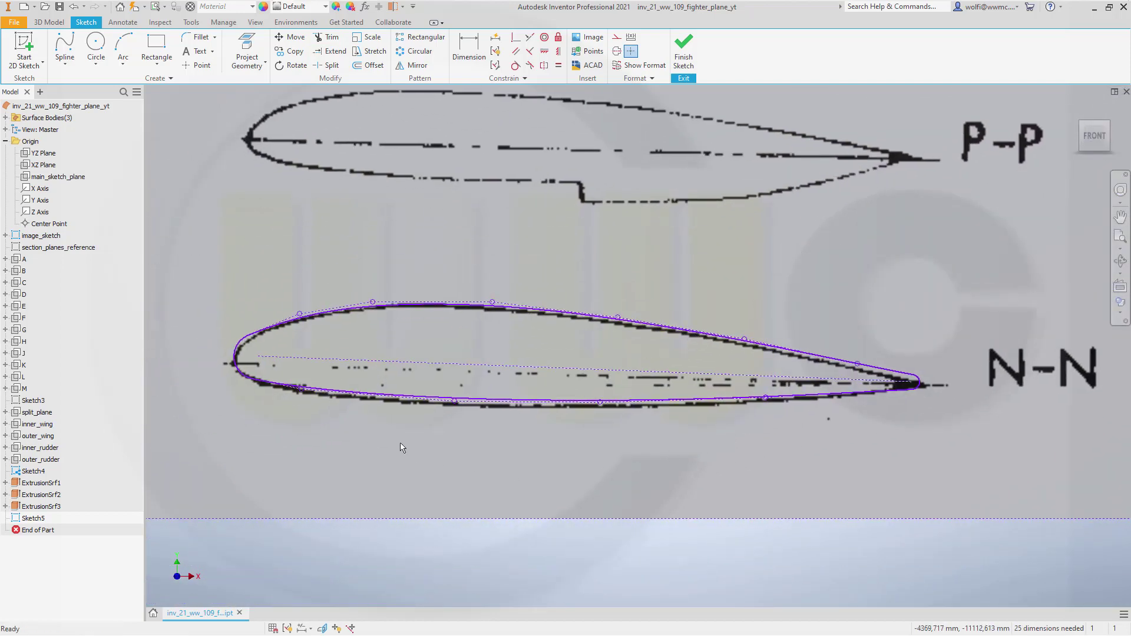
scroll(401, 448, "up", 2)
scroll(400, 448, "down", 2)
scroll(330, 424, "up", 2)
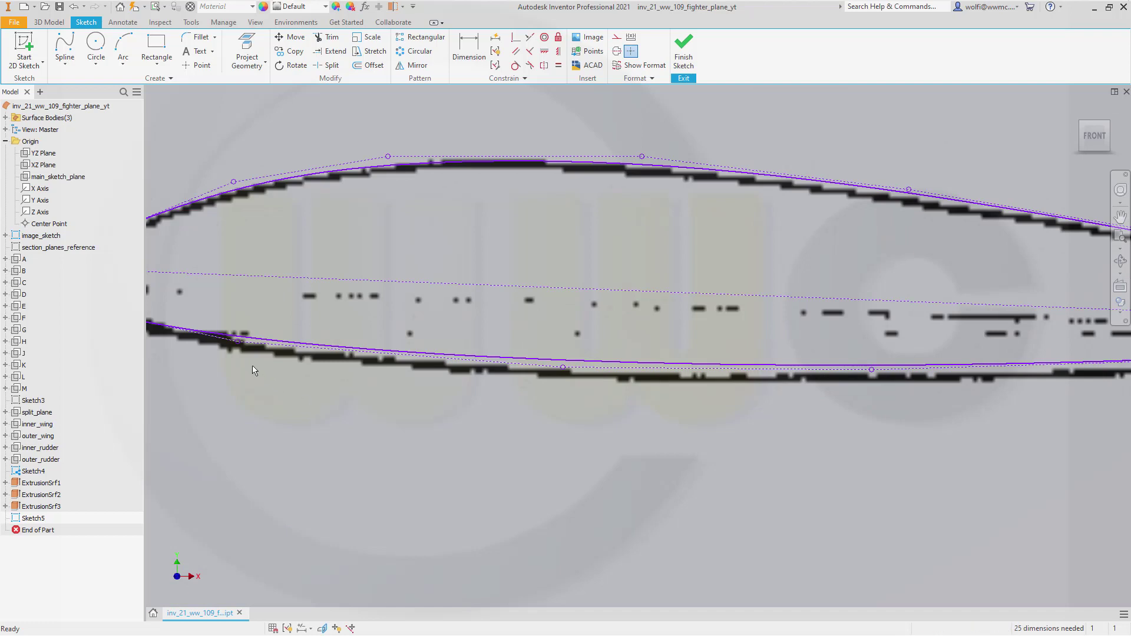
left_click_drag(242, 344, 244, 357)
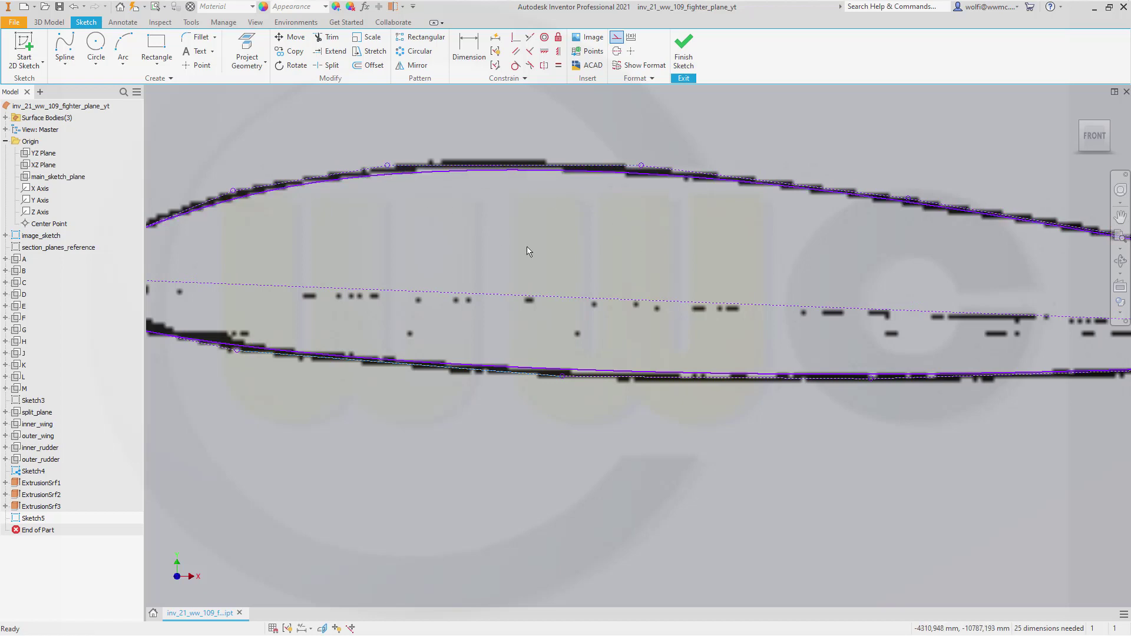
scroll(532, 254, "down", 4)
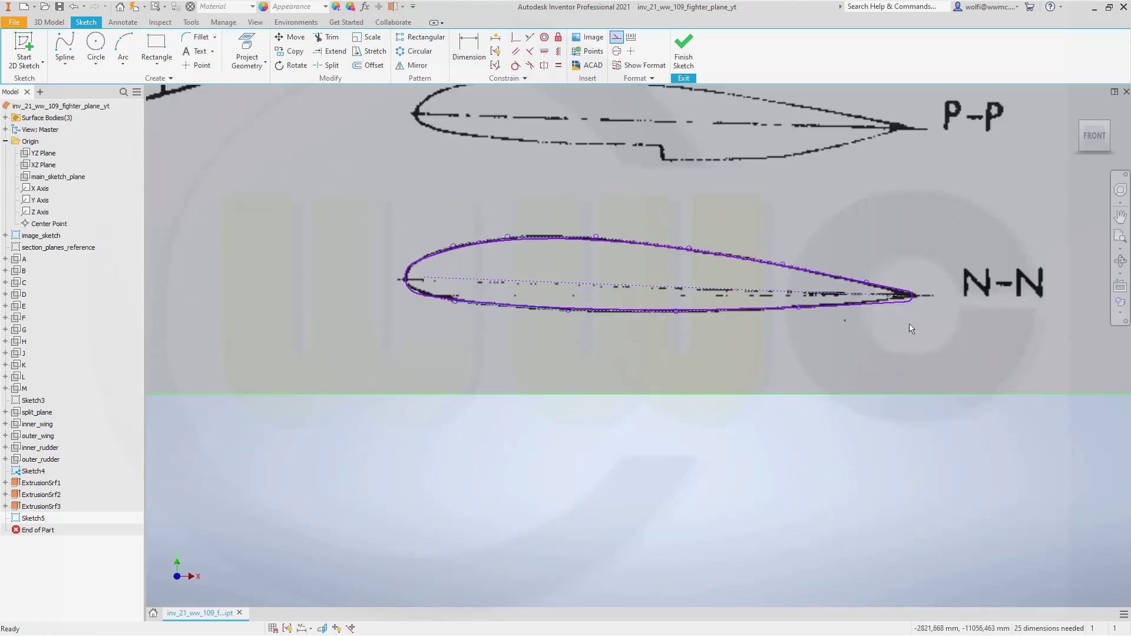
scroll(912, 313, "up", 3)
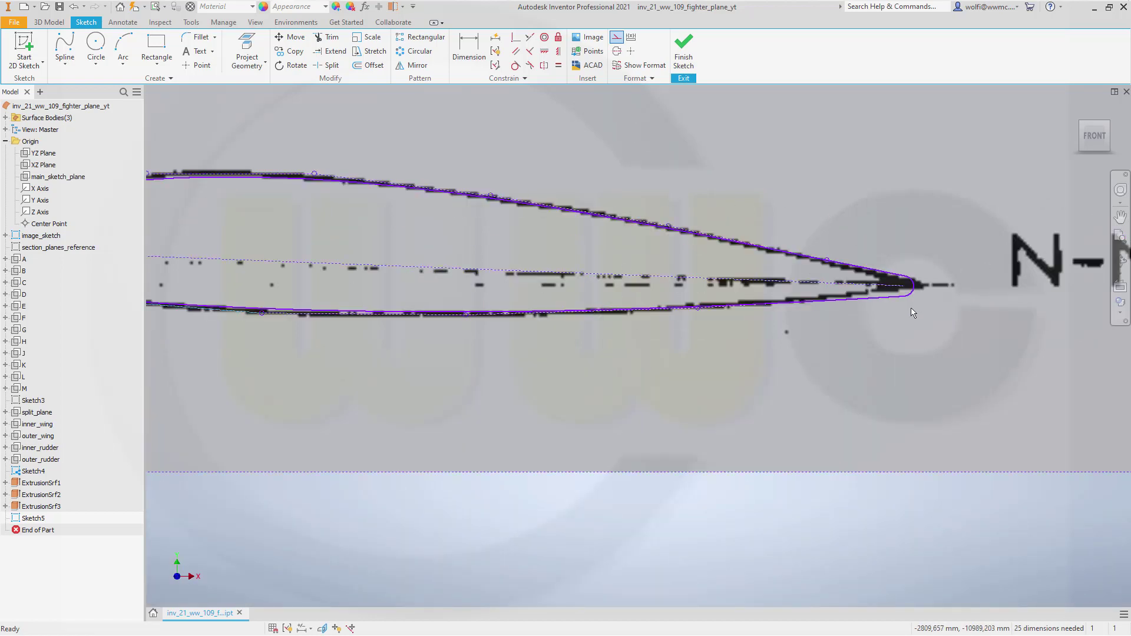
scroll(600, 323, "down", 3)
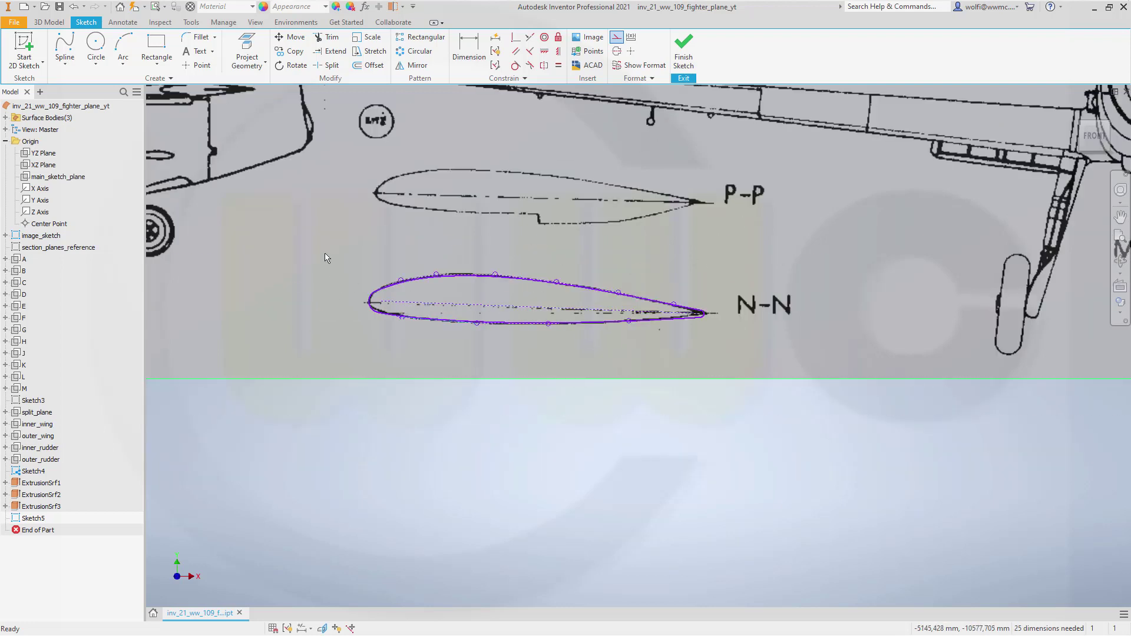
- Finish the N-N airfoil sketch and start Sketch6 on the inner_wing plane
left_click_drag(318, 243, 764, 357)
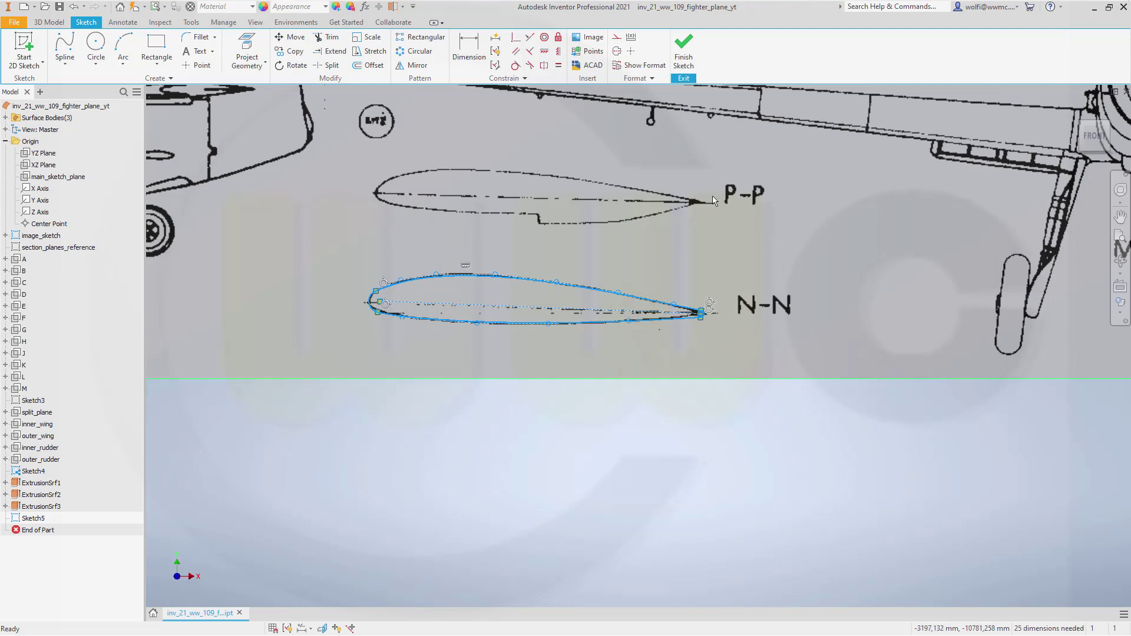
left_click(683, 50)
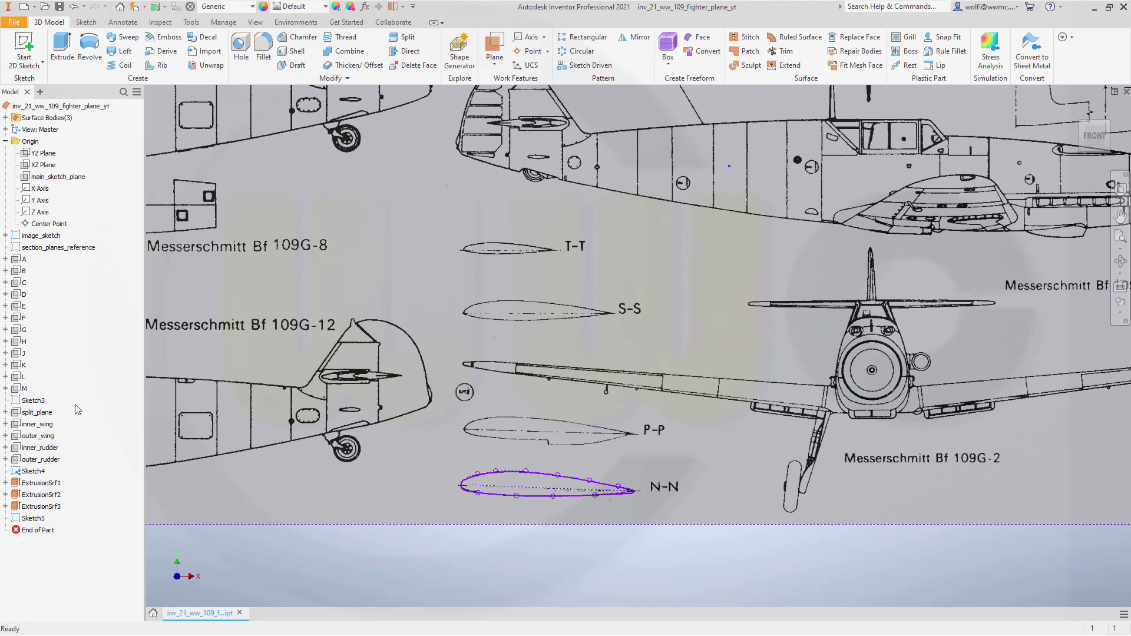
left_click(47, 426)
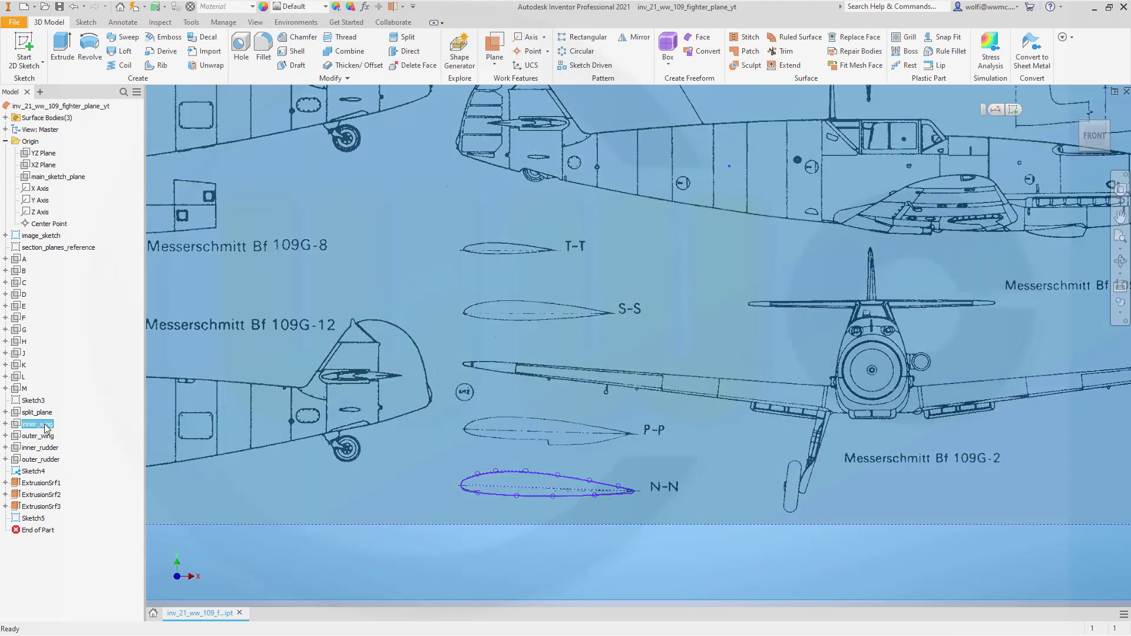
left_click(23, 48)
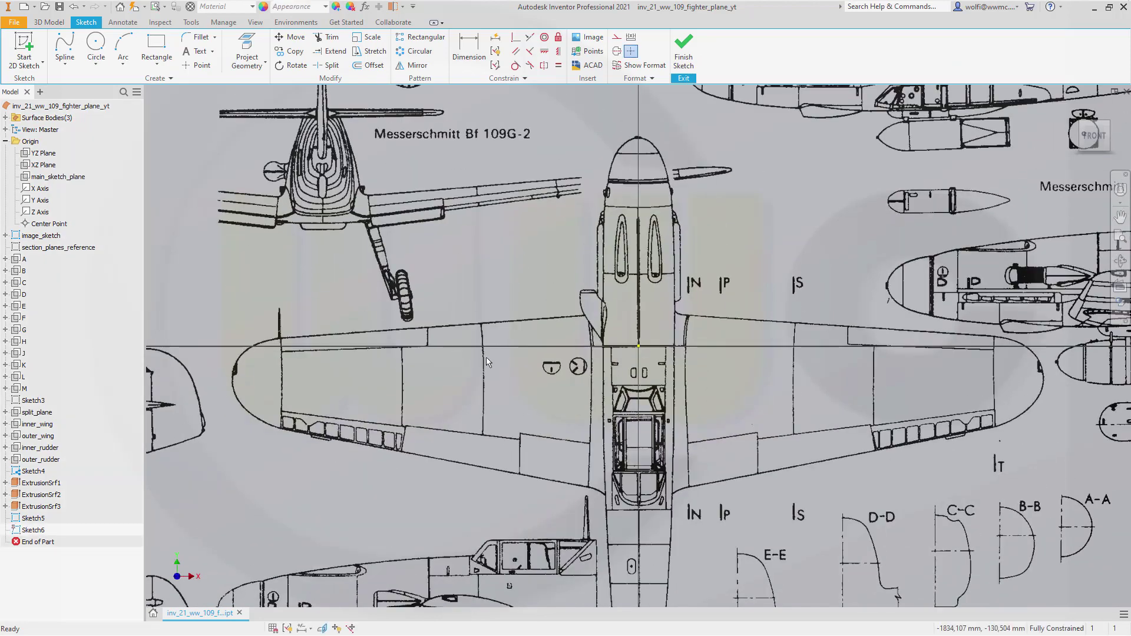
- Window-select the N-N airfoil outline, try dragging it onto the fuselage, then cancel
scroll(547, 404, "up", 3)
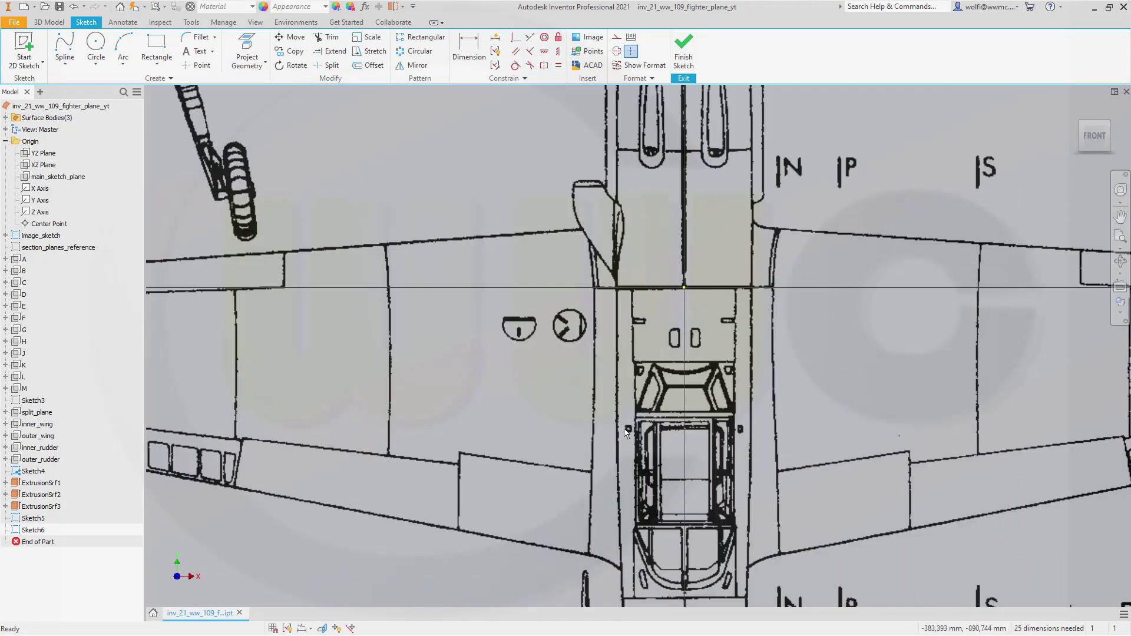
scroll(678, 490, "down", 8)
scroll(678, 490, "up", 2)
scroll(595, 512, "down", 2)
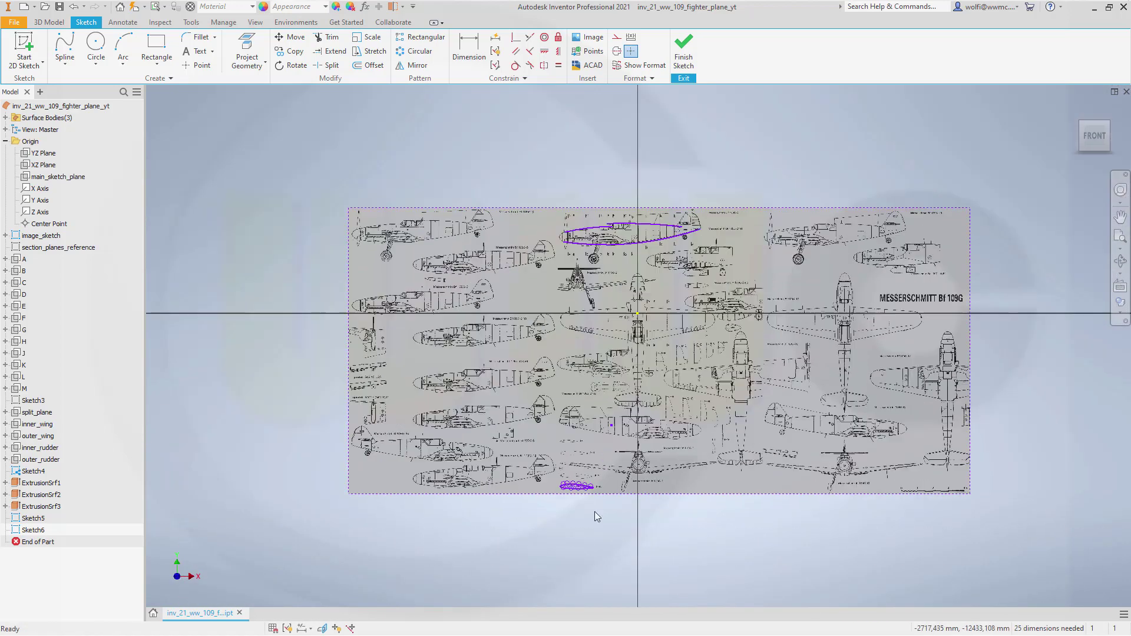
scroll(593, 507, "up", 5)
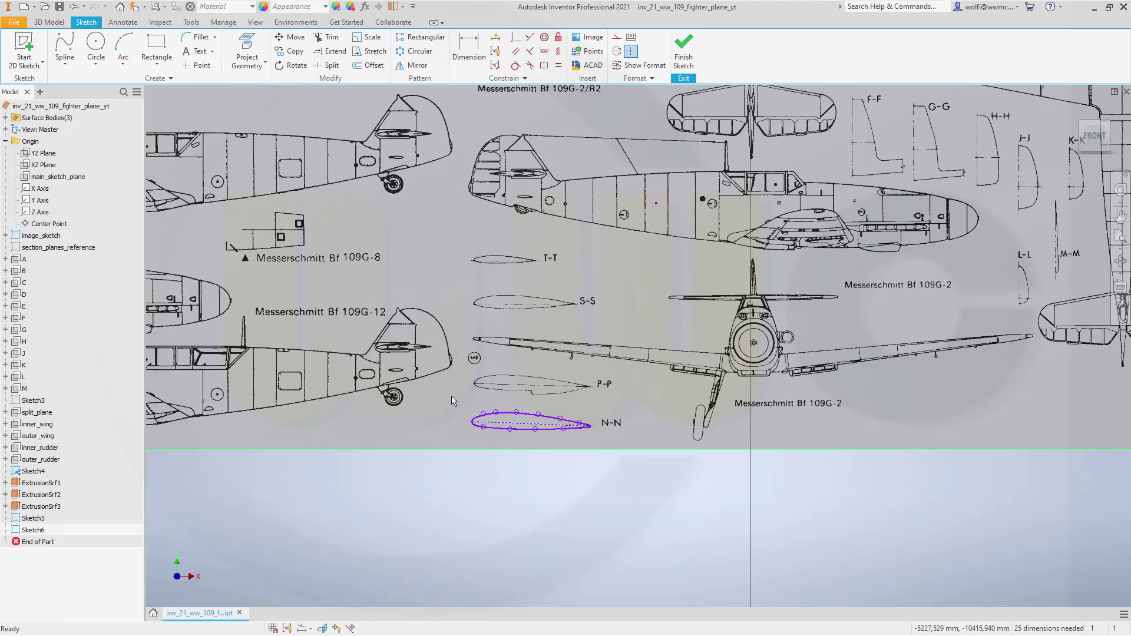
left_click_drag(451, 396, 621, 454)
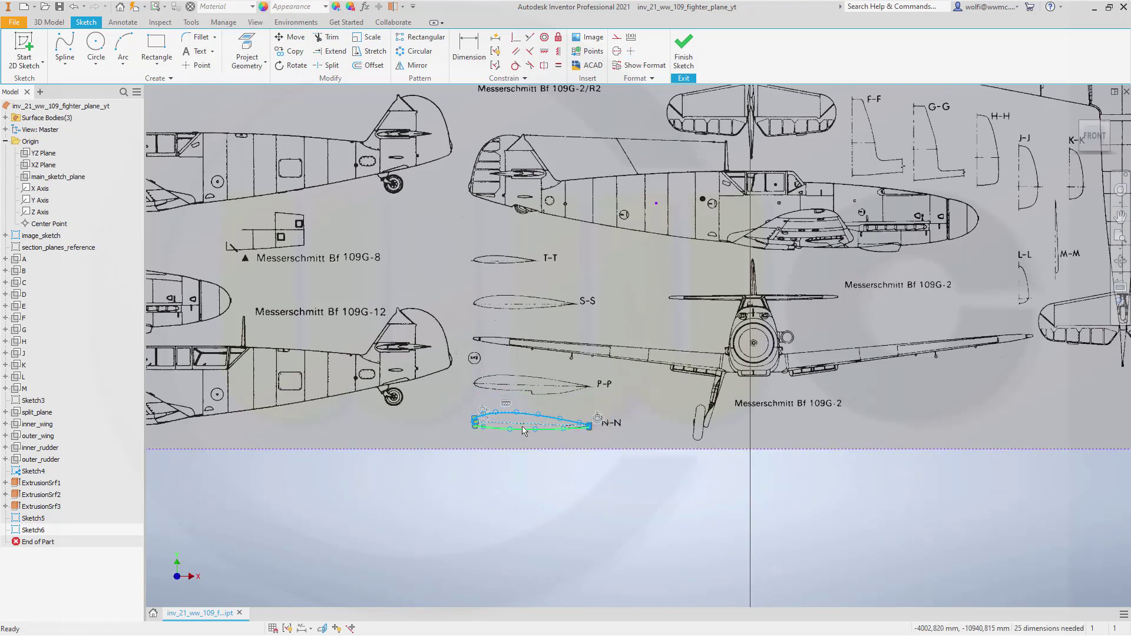
left_click_drag(522, 429, 607, 347)
key("Escape")
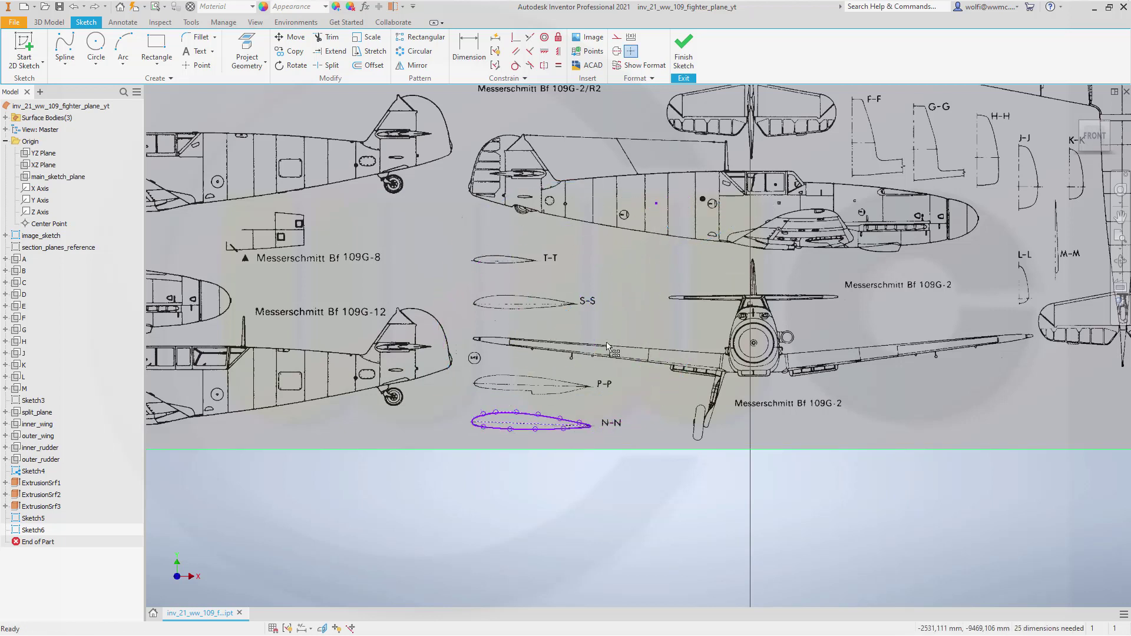
- Move the N-N airfoil by its leading edge onto the fuselage's wing-root fairing
left_click(289, 37)
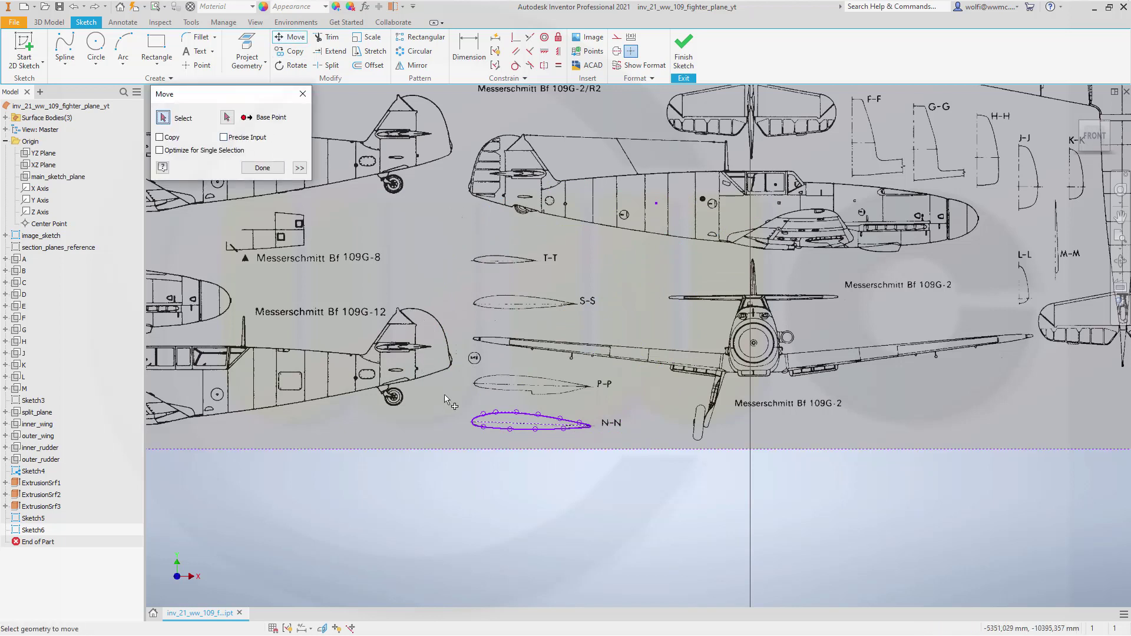
left_click_drag(445, 396, 619, 449)
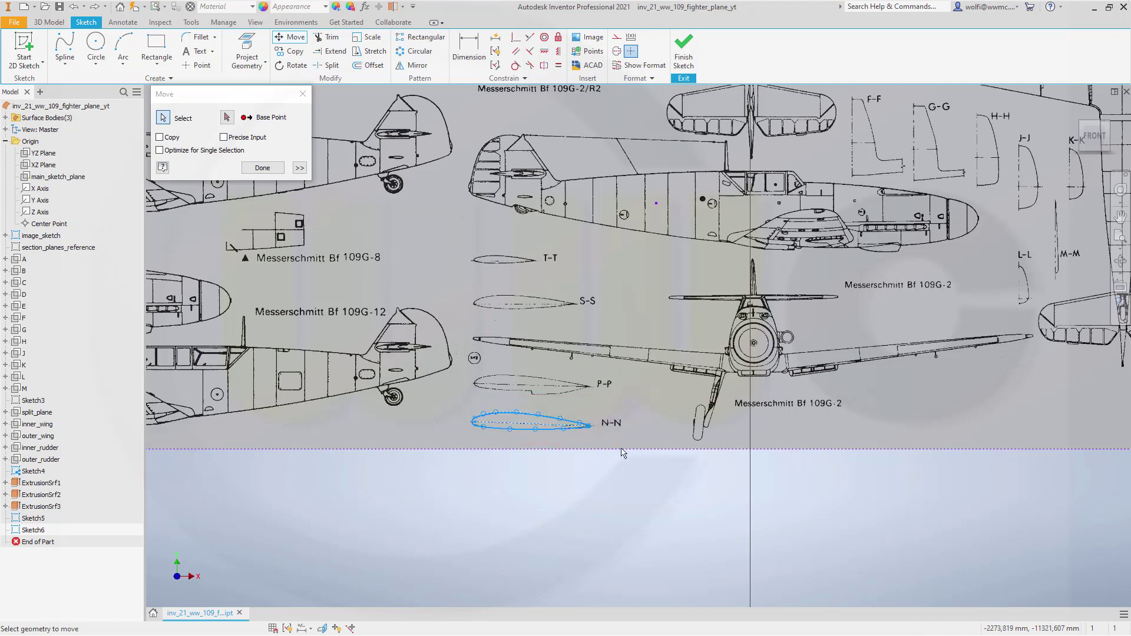
left_click(226, 117)
scroll(443, 410, "up", 5)
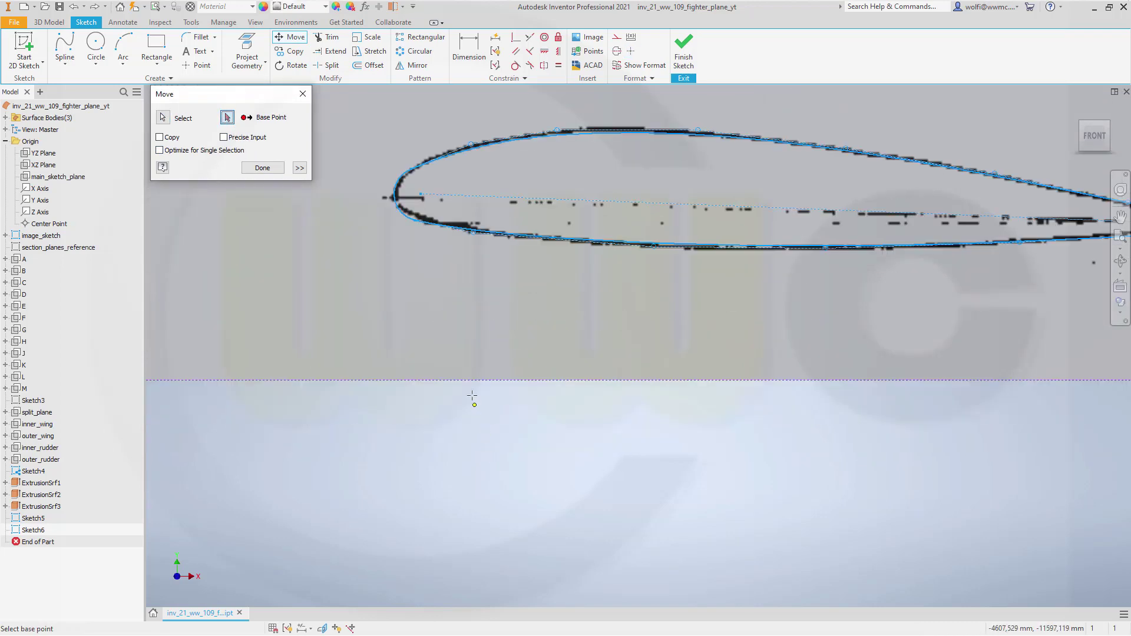
left_click(421, 195)
scroll(538, 294, "down", 8)
scroll(627, 176, "up", 4)
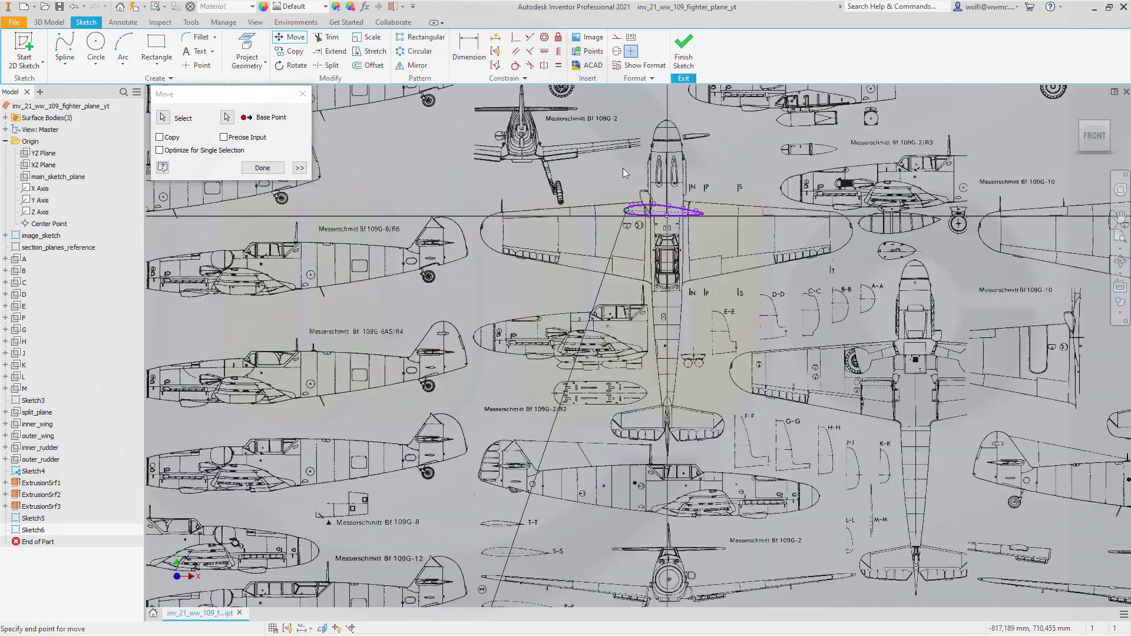
scroll(595, 365, "up", 3)
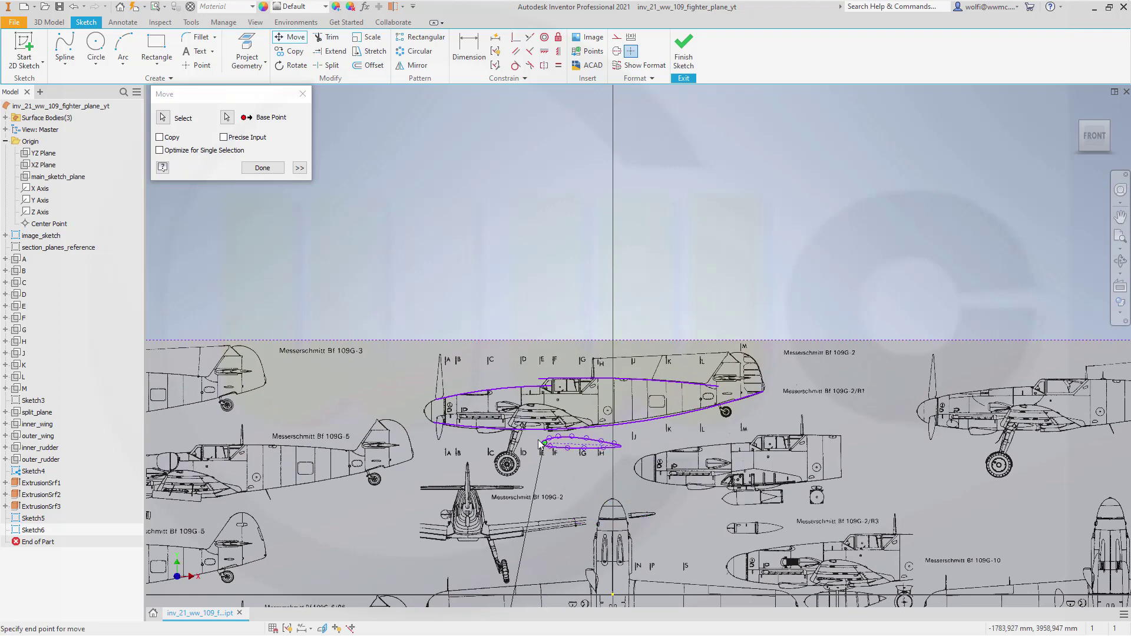
scroll(513, 422, "up", 4)
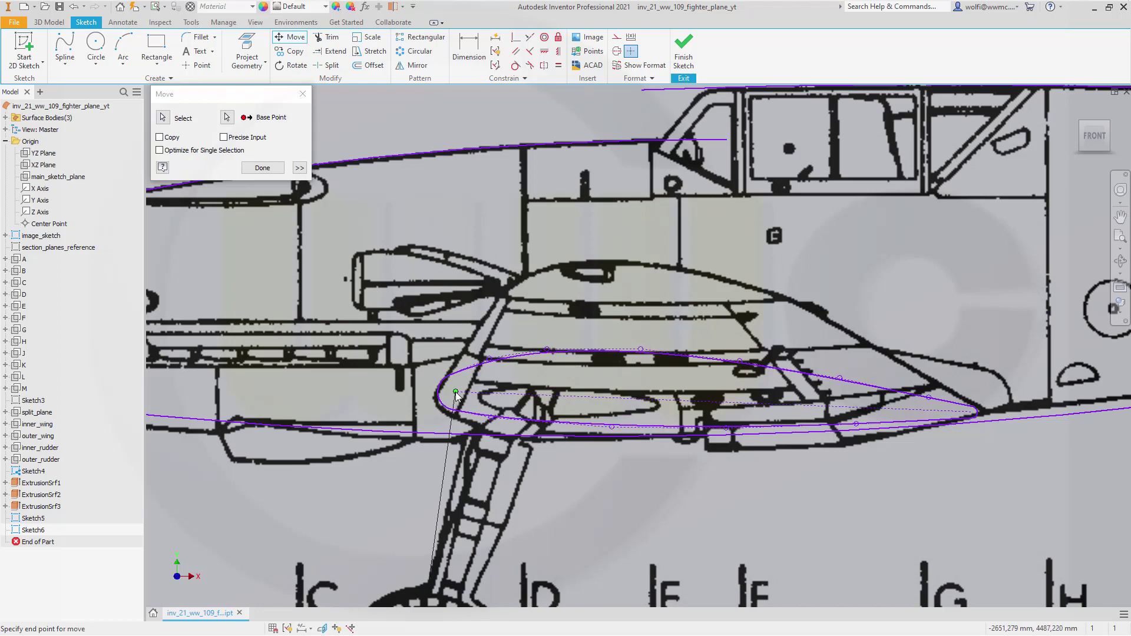
left_click(456, 393)
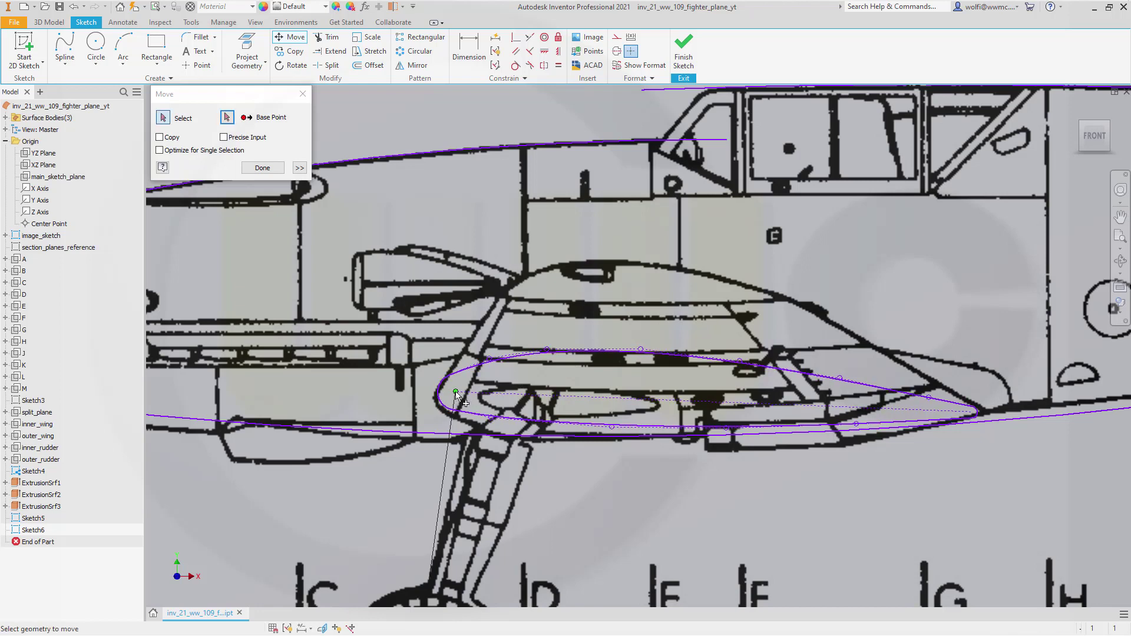
left_click(263, 169)
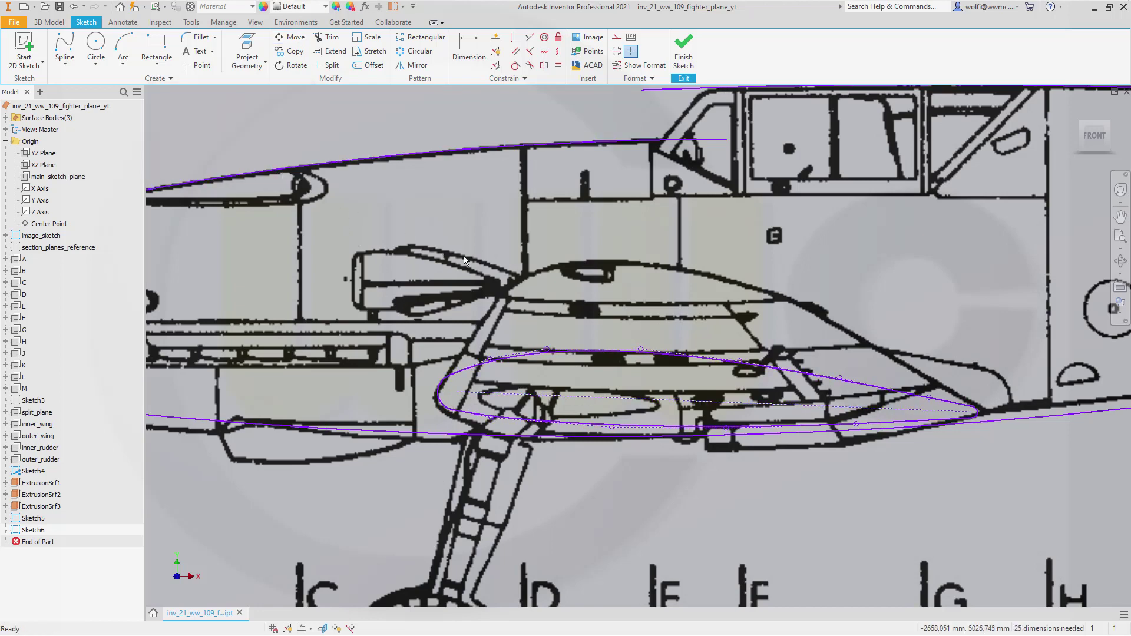
- Window-select the moved airfoil outline
scroll(467, 261, "up", 3)
scroll(471, 263, "down", 4)
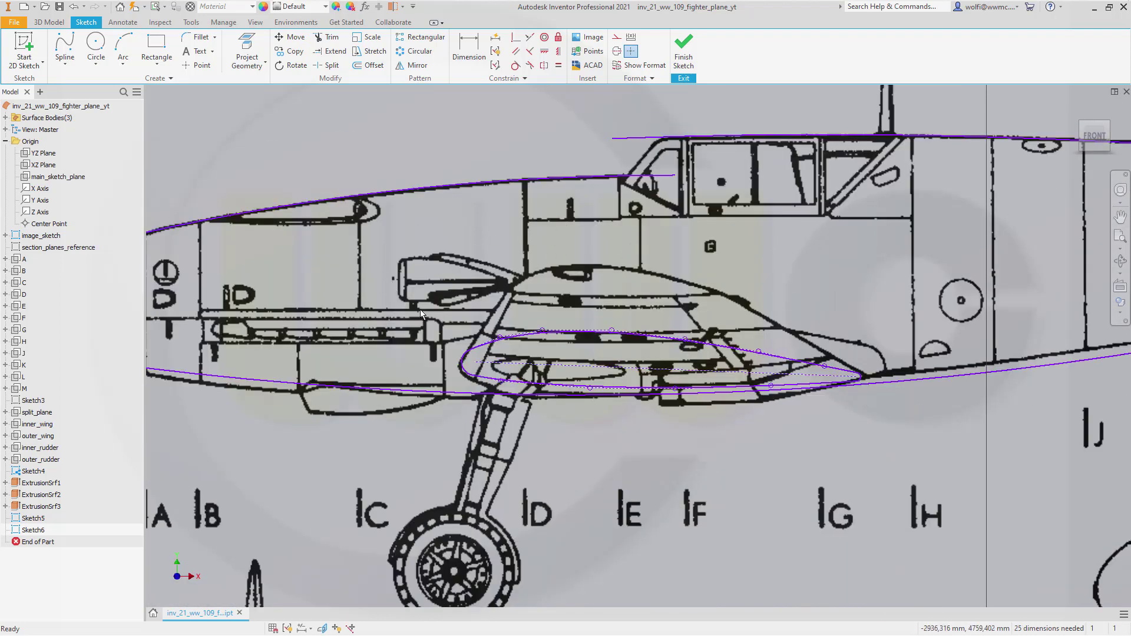
left_click_drag(421, 313, 891, 420)
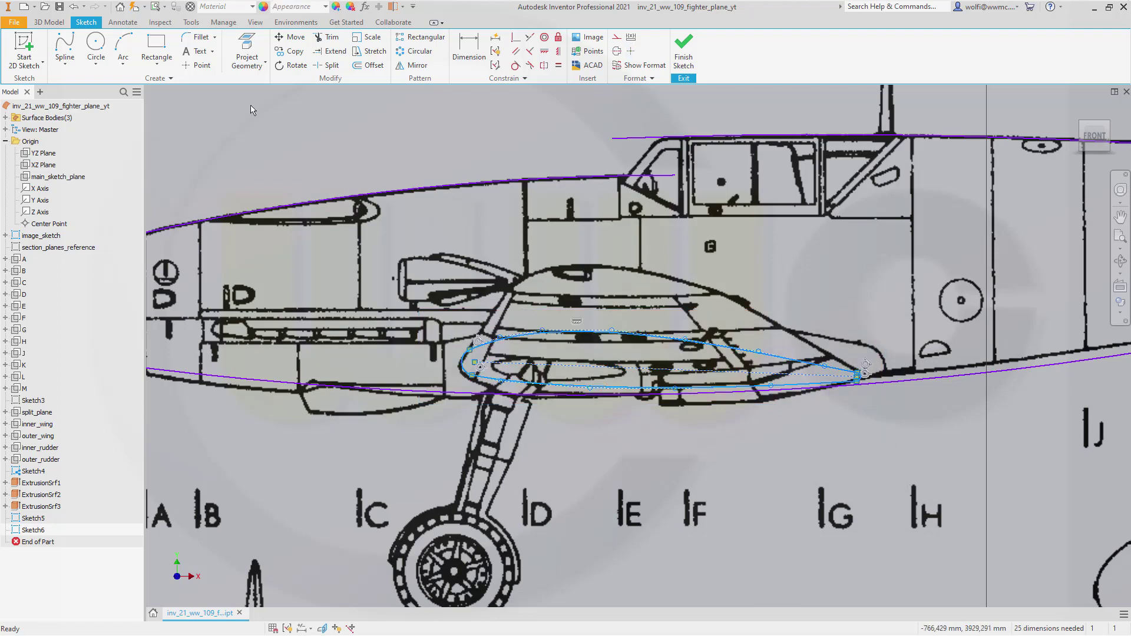
- Finish the wing-root sketch, start Sketch7 on the outer_wing plane, and return to the side view
left_click(689, 62)
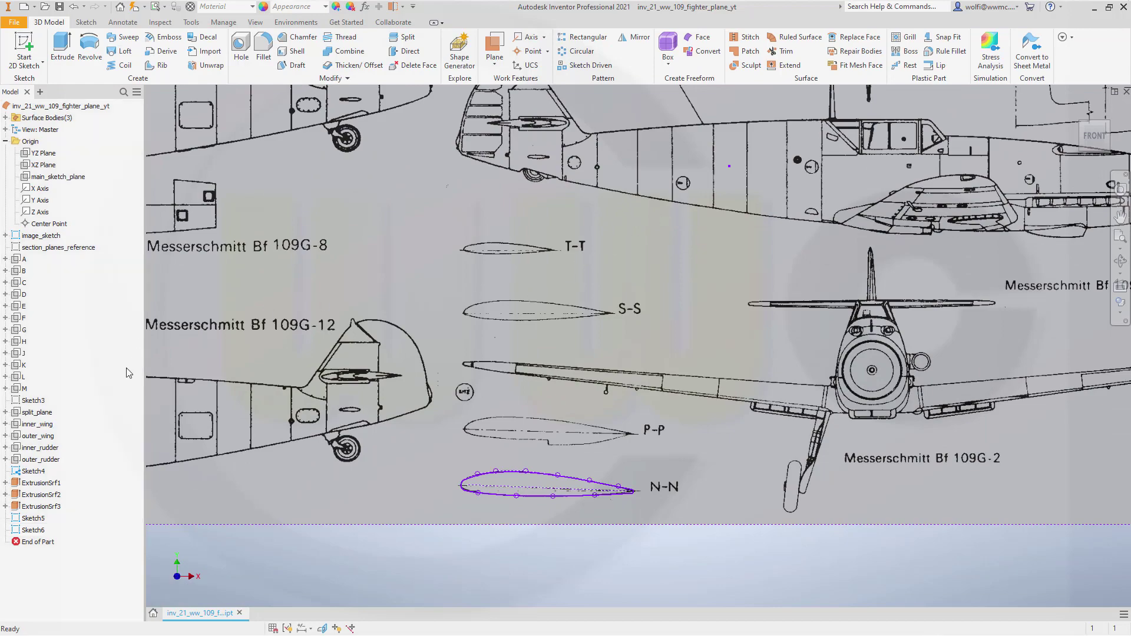
left_click(49, 439)
left_click(49, 438)
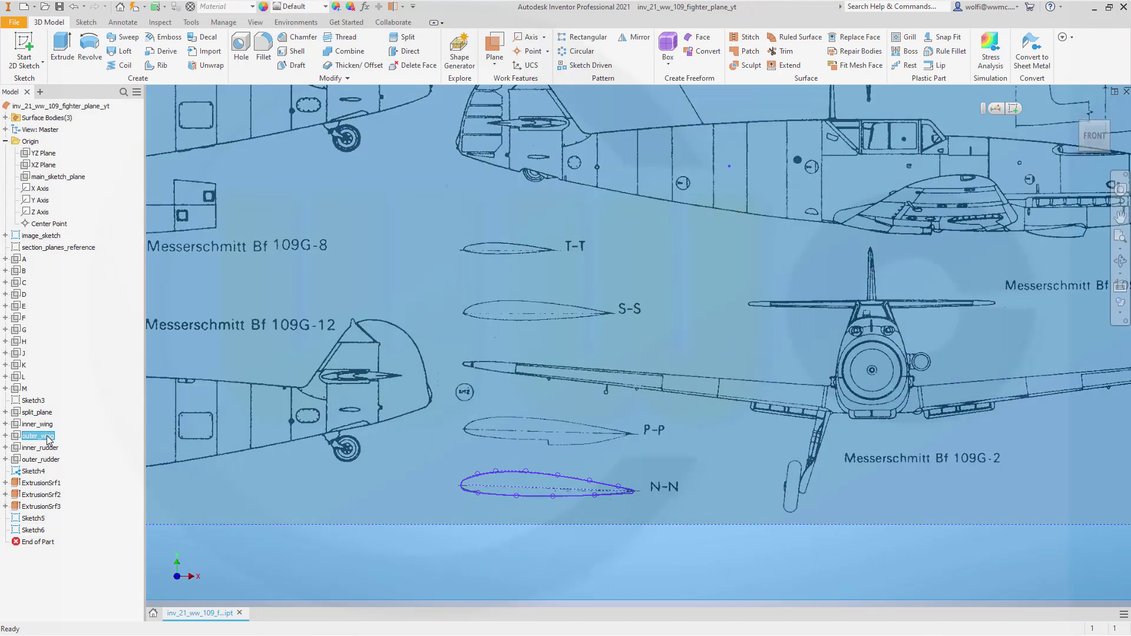
key("s")
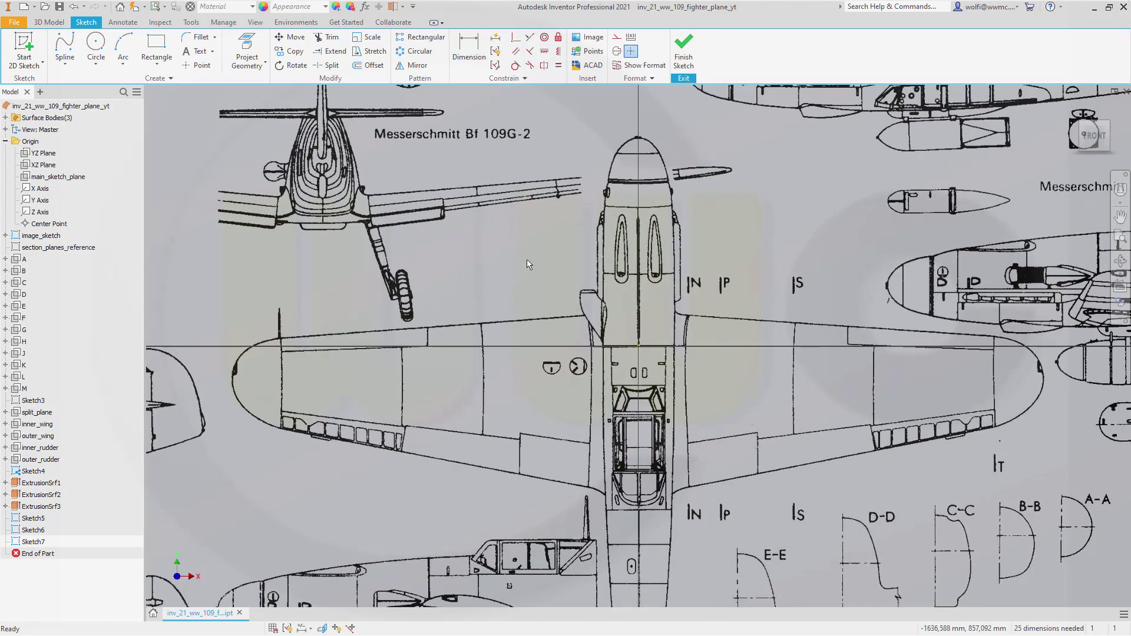
key("F5")
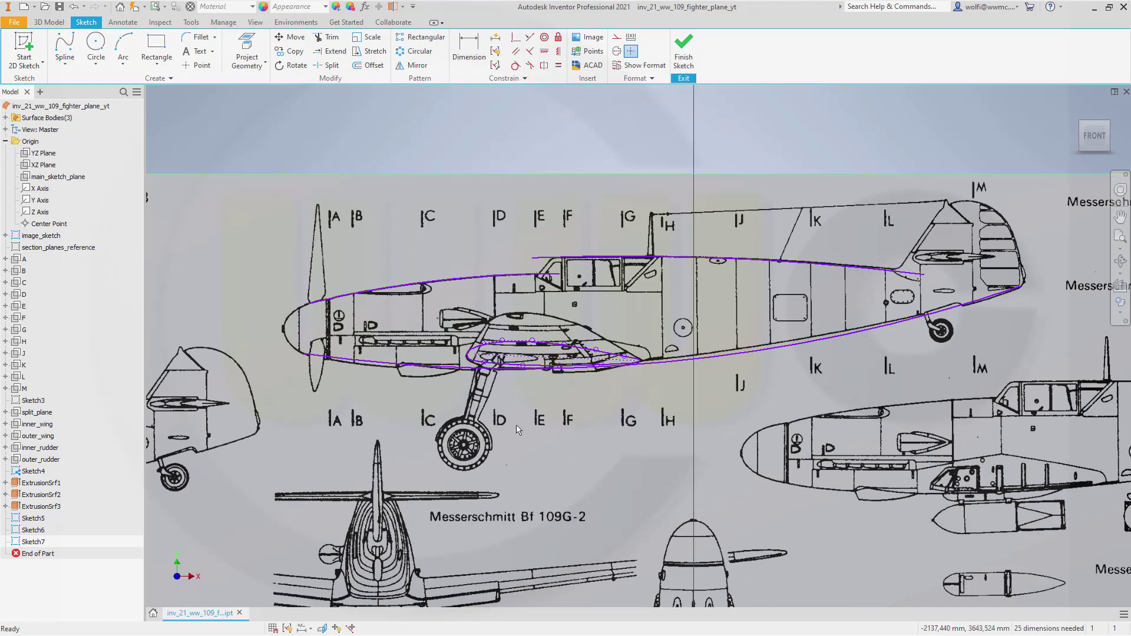
scroll(518, 425, "up", 3)
scroll(517, 425, "down", 6)
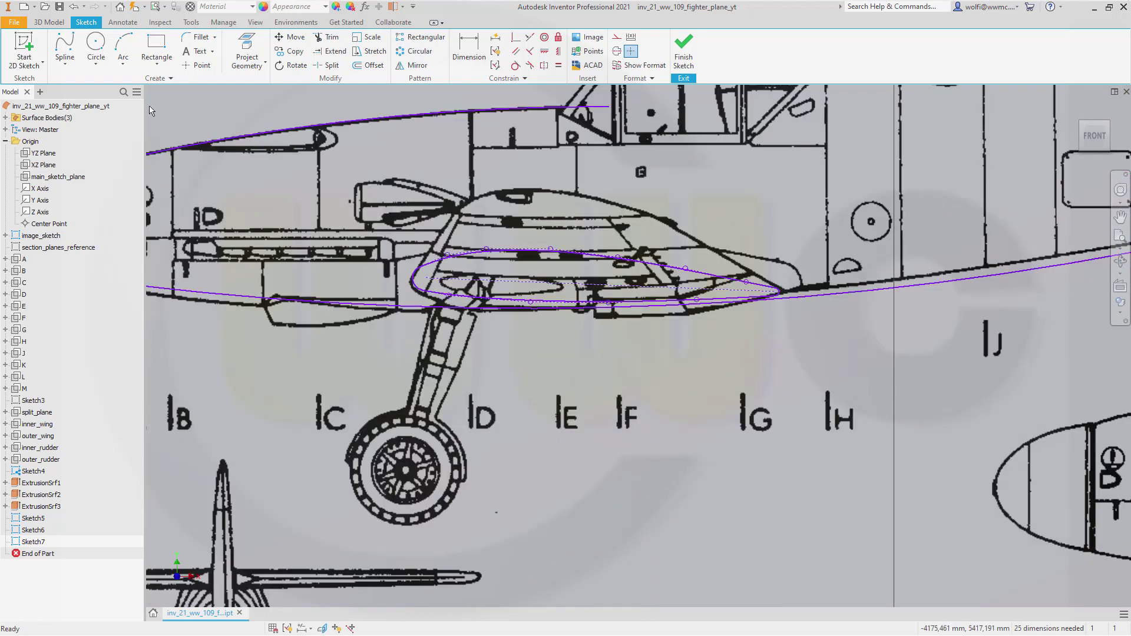
left_click(683, 57)
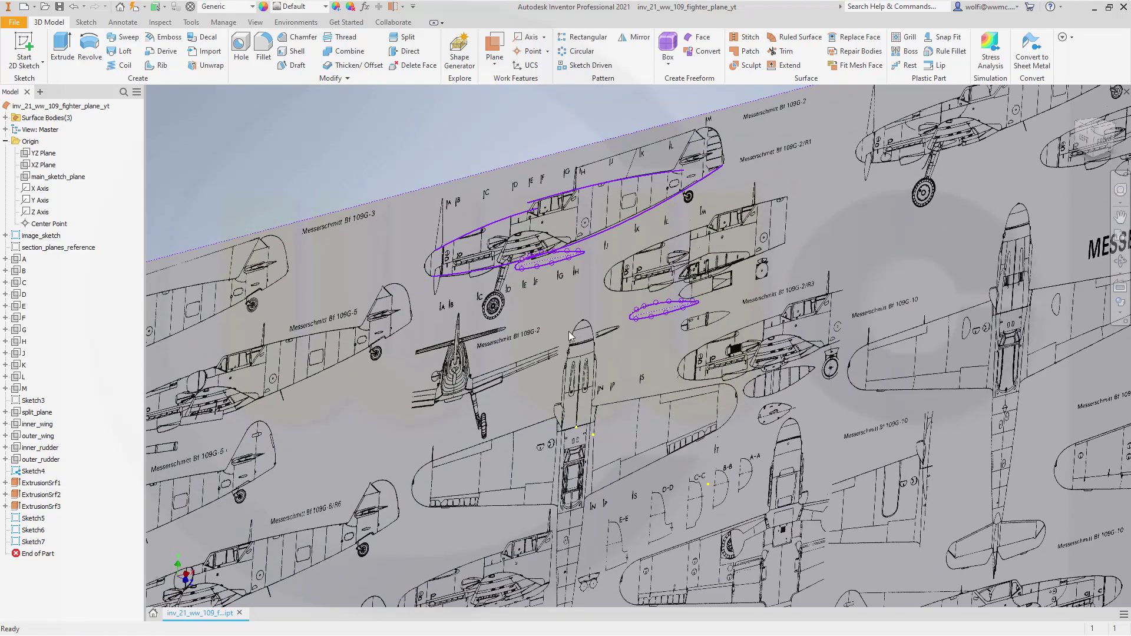
scroll(565, 324, "down", 3)
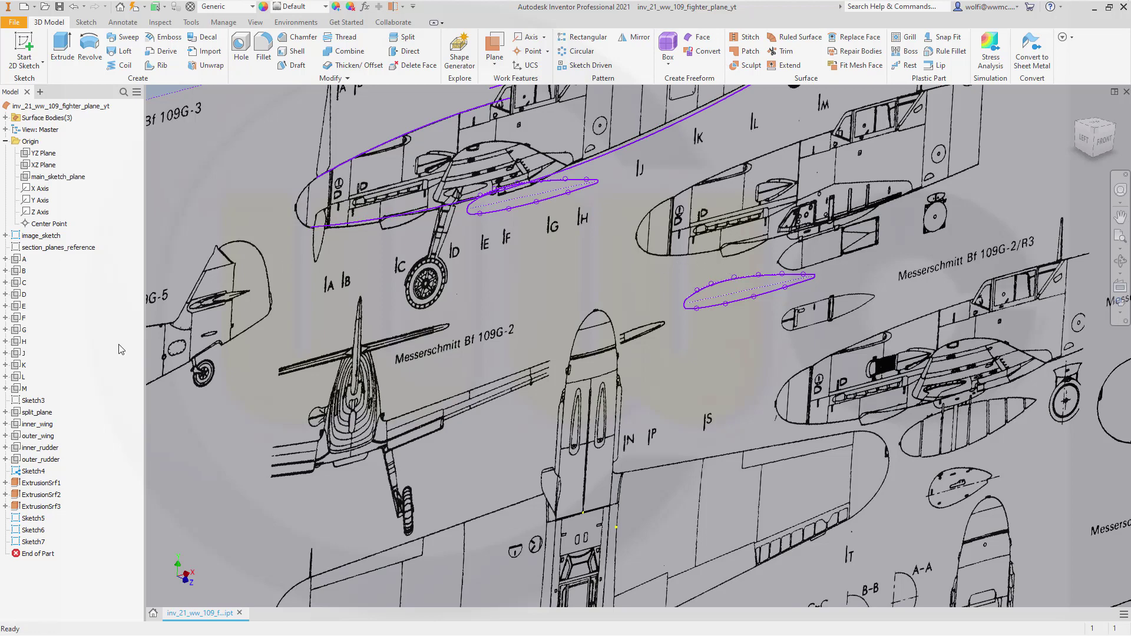
- Reopen Sketch7 and scale the wing-root airfoil by 0.55 about its leading edge
double_click(33, 543)
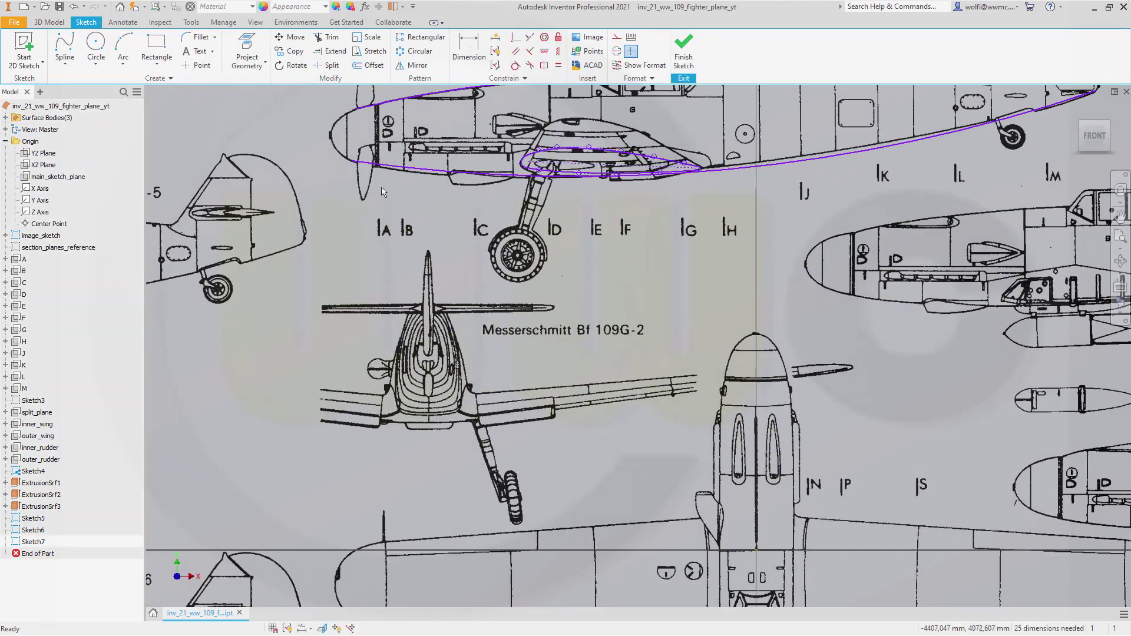
left_click(365, 39)
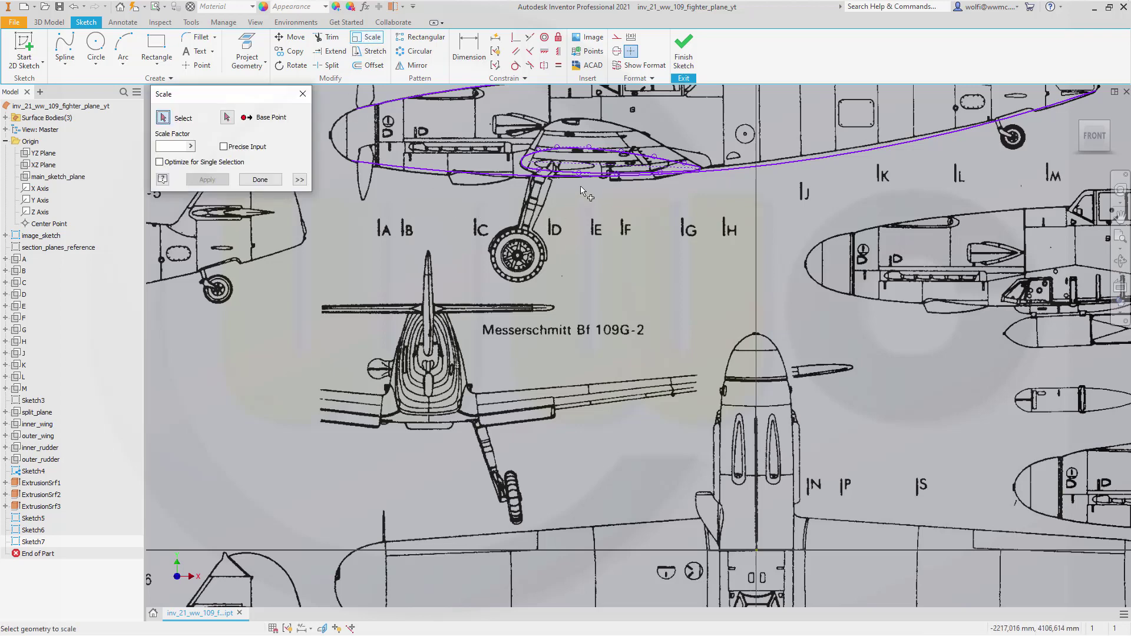
scroll(580, 198, "down", 5)
scroll(581, 198, "up", 5)
scroll(530, 330, "down", 2)
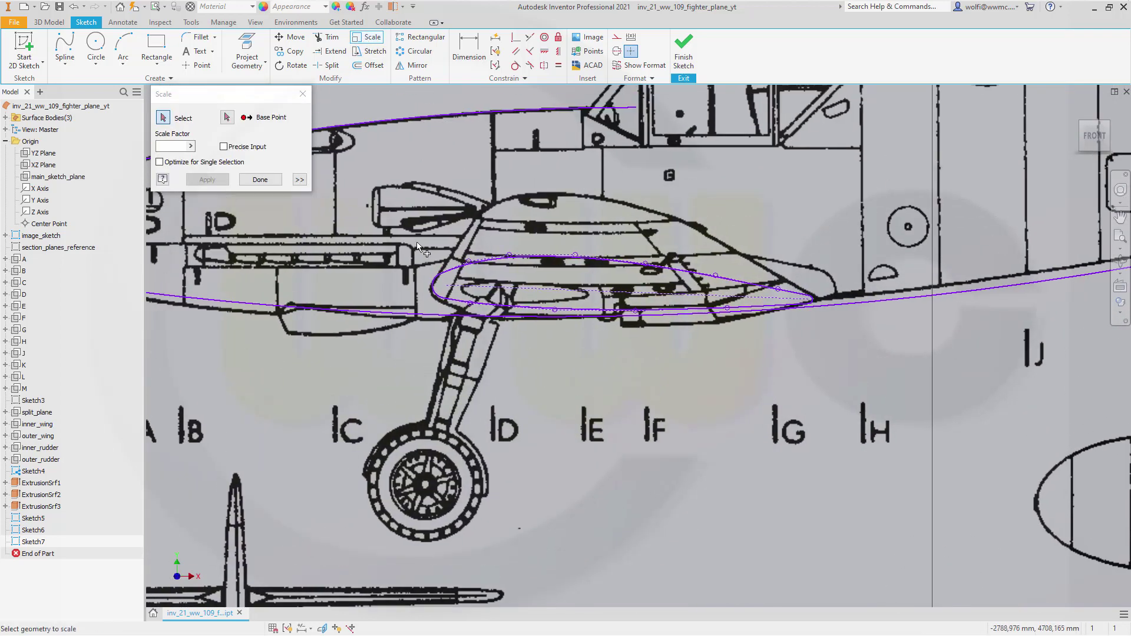
left_click_drag(510, 322, 848, 342)
left_click(228, 118)
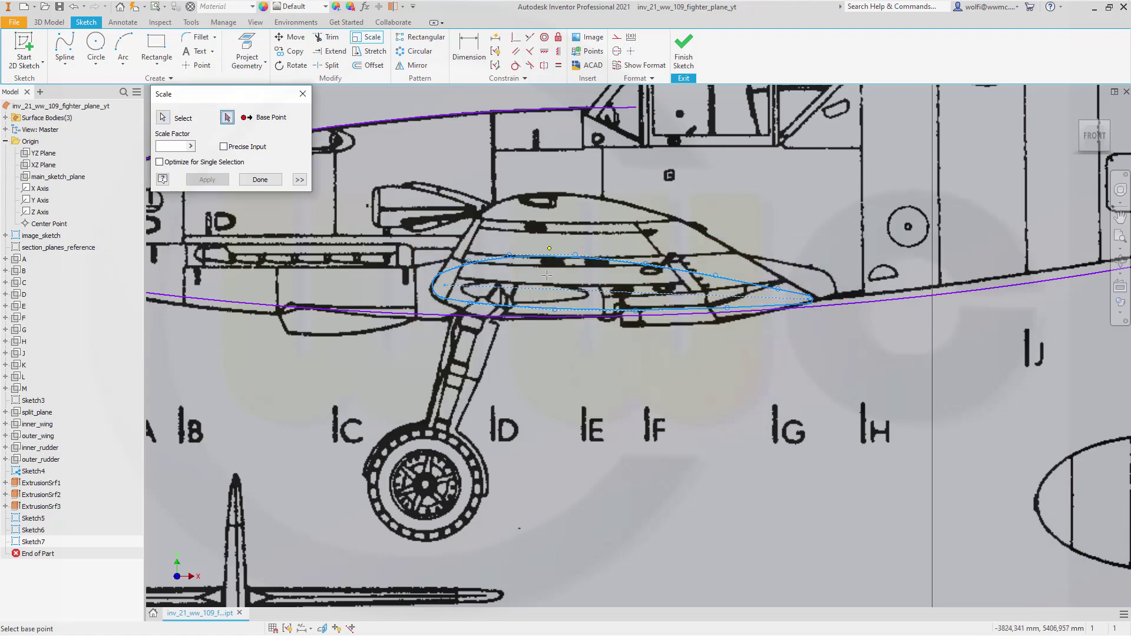
scroll(546, 281, "down", 2)
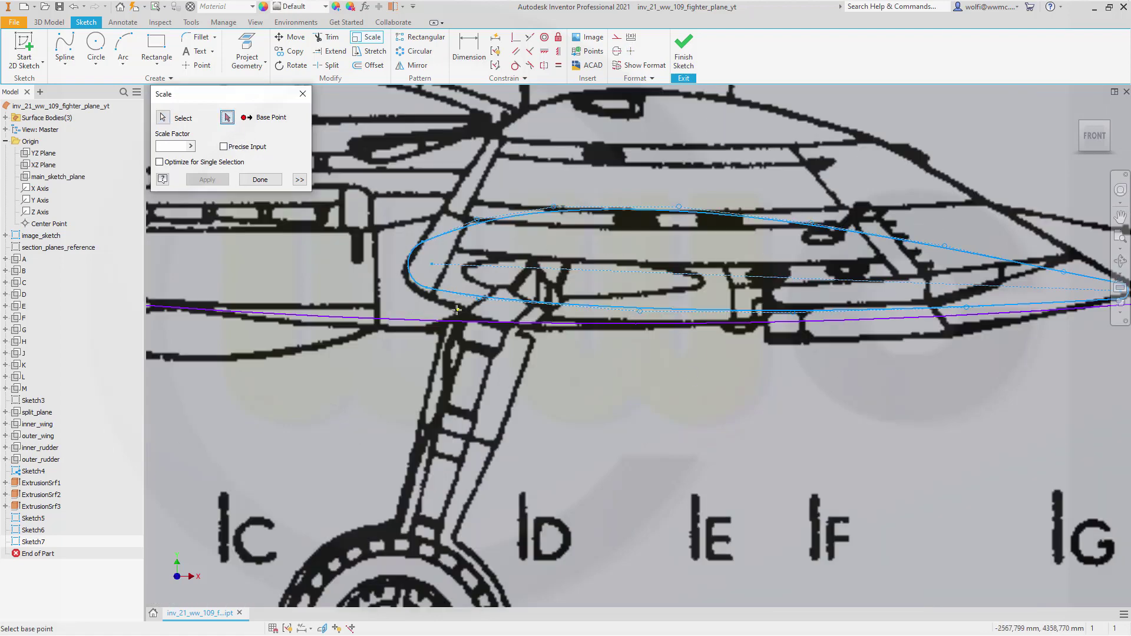
left_click(432, 264)
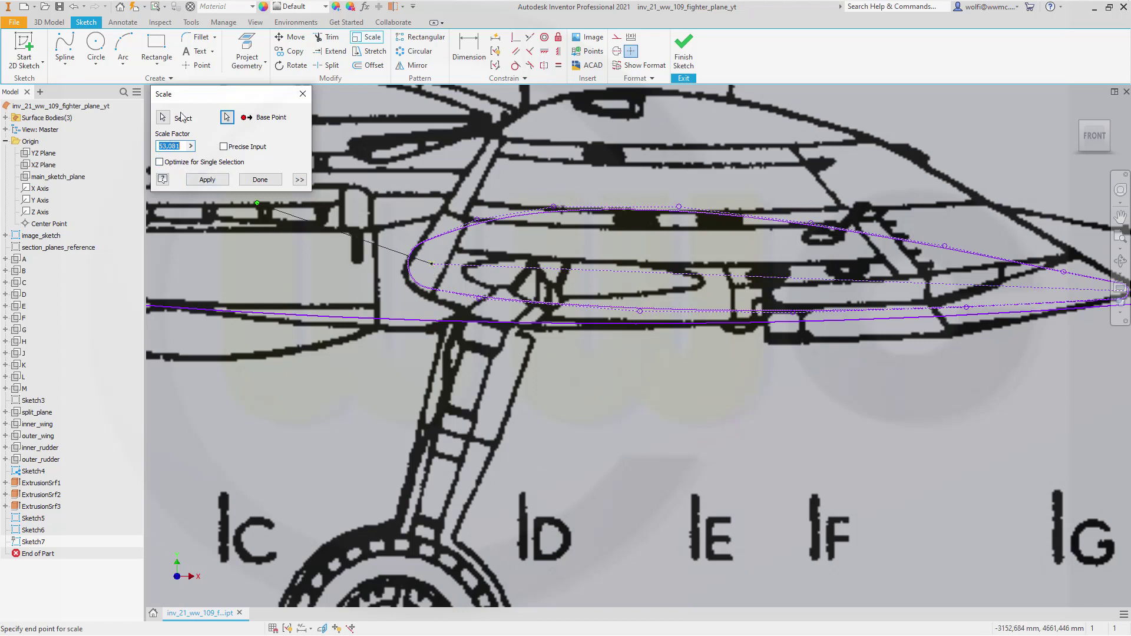
type("0.55")
left_click(207, 180)
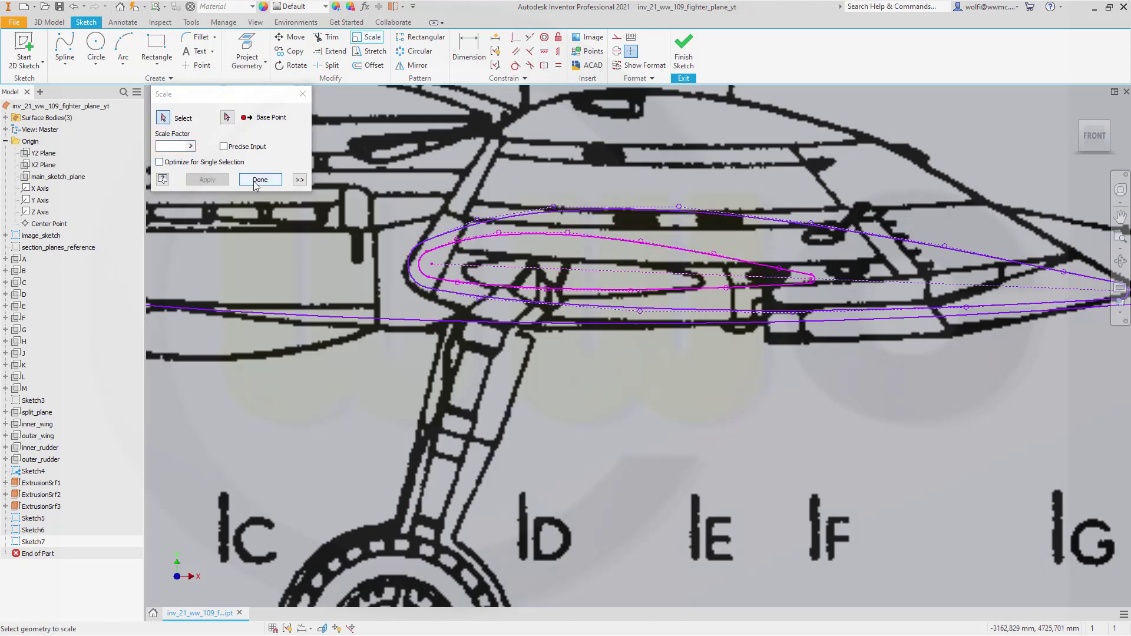
- Close the Scale tool and zoom to check the 0.55-scaled airfoil inside the larger outline
left_click(255, 179)
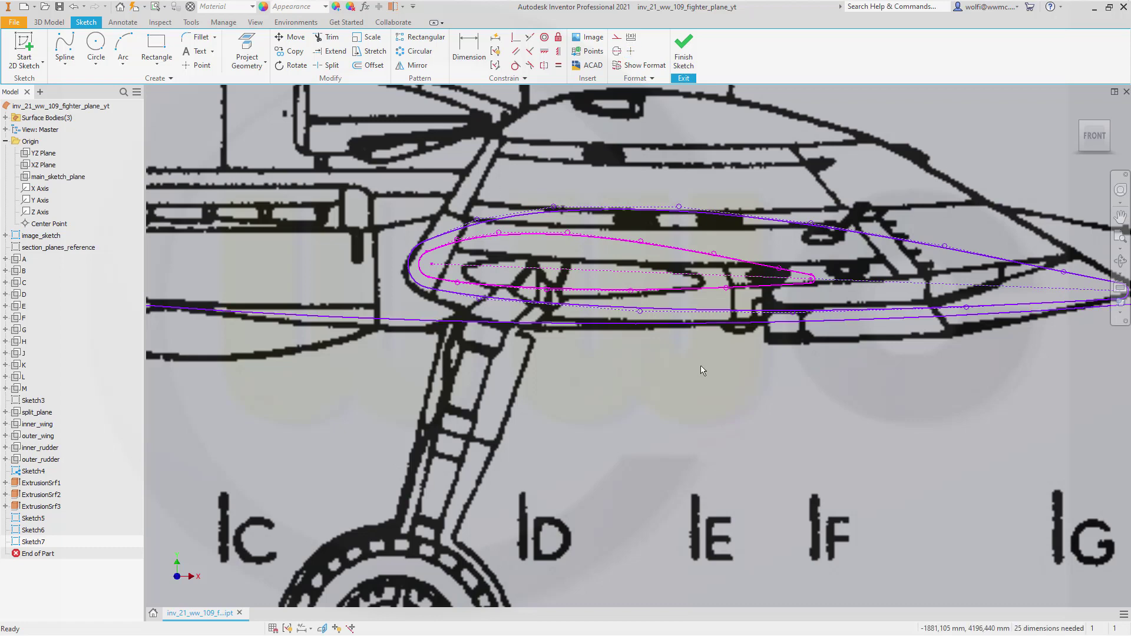
scroll(701, 373, "down", 2)
scroll(690, 351, "up", 3)
scroll(657, 324, "up", 3)
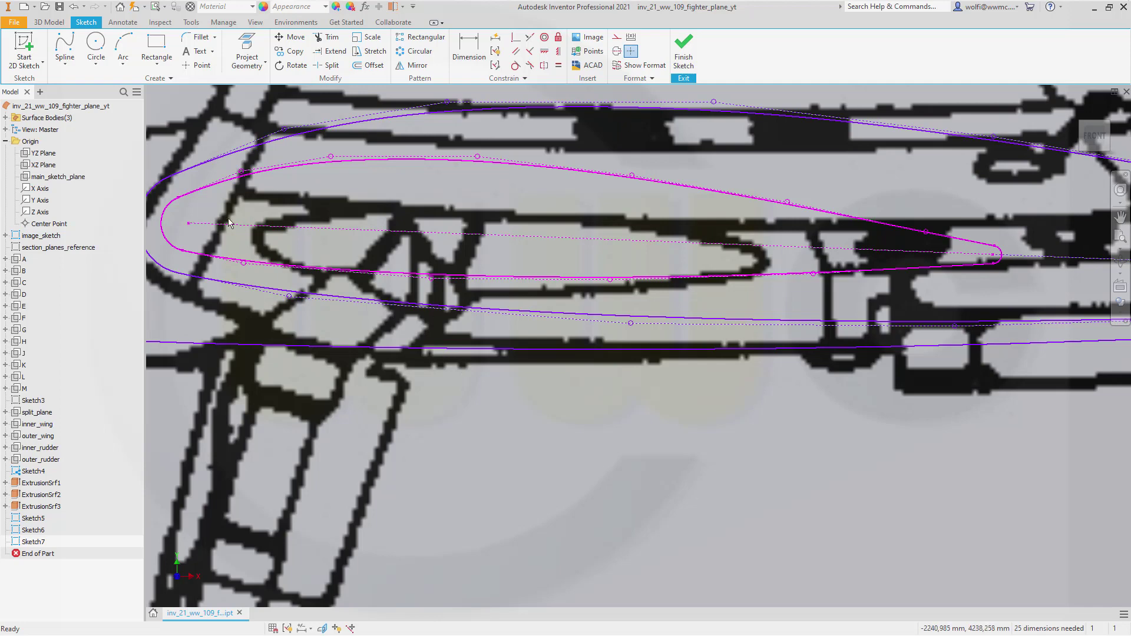
scroll(289, 289, "down", 3)
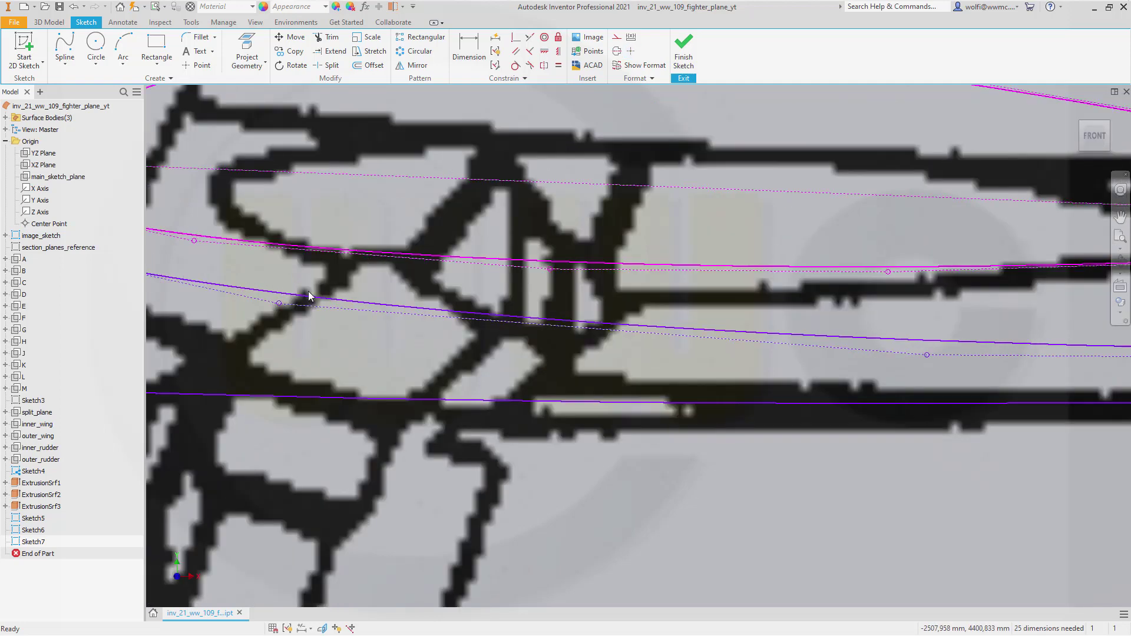
scroll(539, 426, "down", 1)
scroll(539, 426, "up", 4)
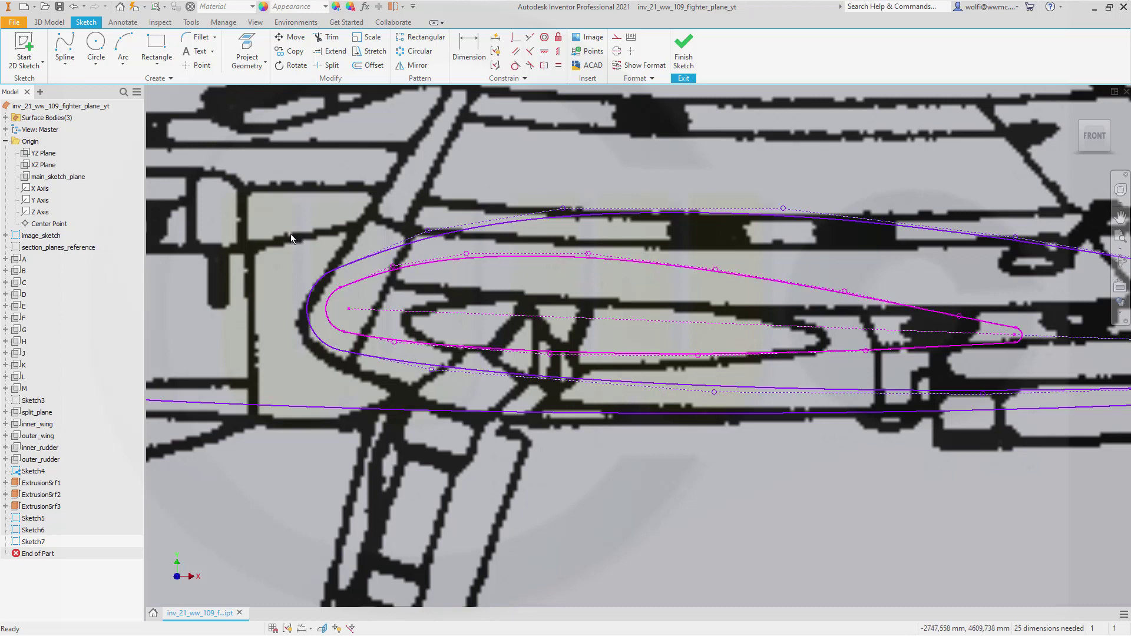
left_click(292, 39)
left_click_drag(285, 214, 1073, 401)
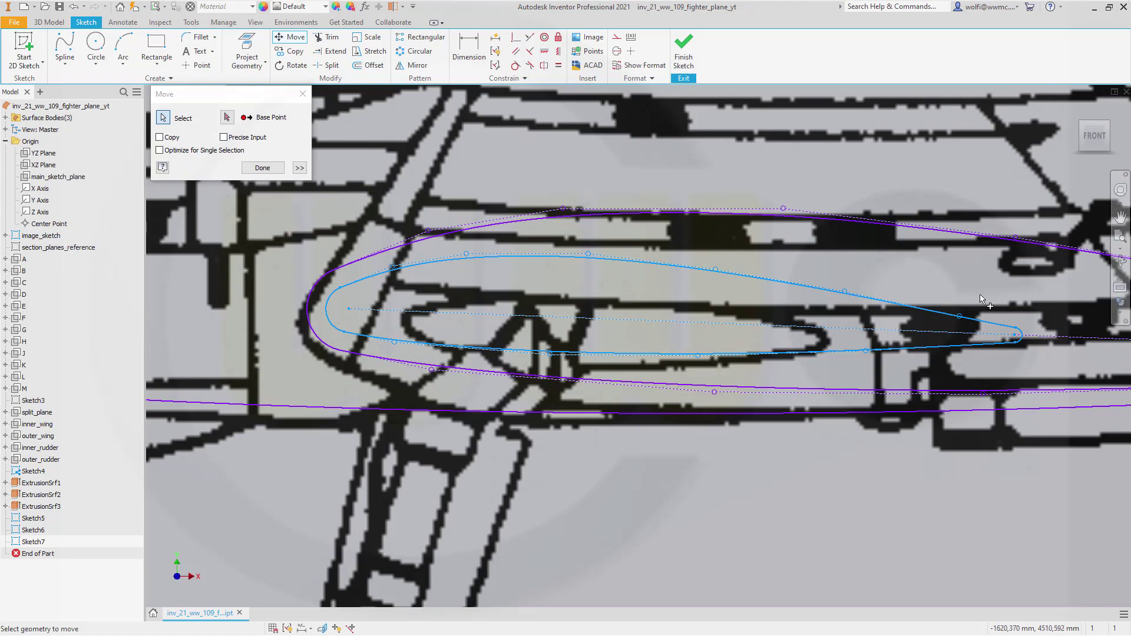
scroll(943, 293, "up", 3)
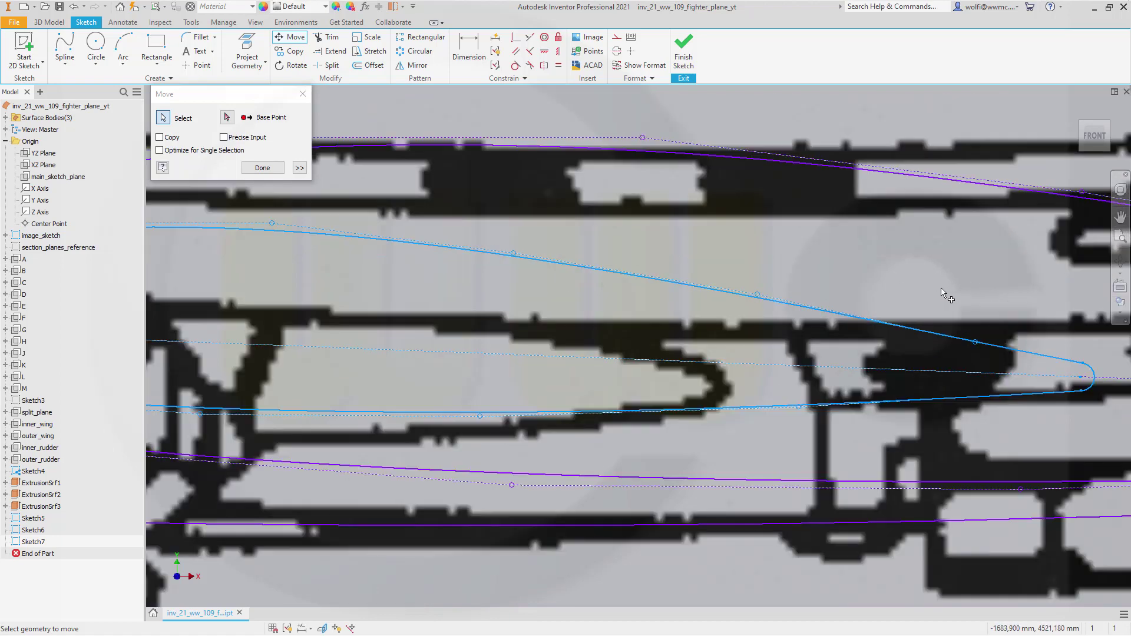
scroll(939, 294, "down", 2)
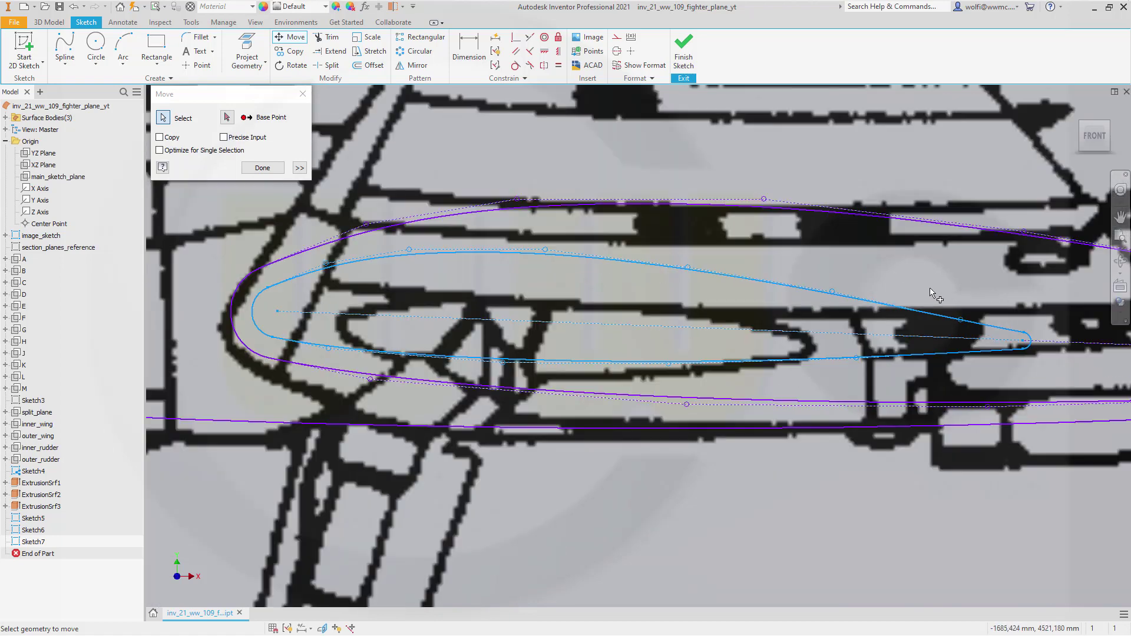
left_click(299, 168)
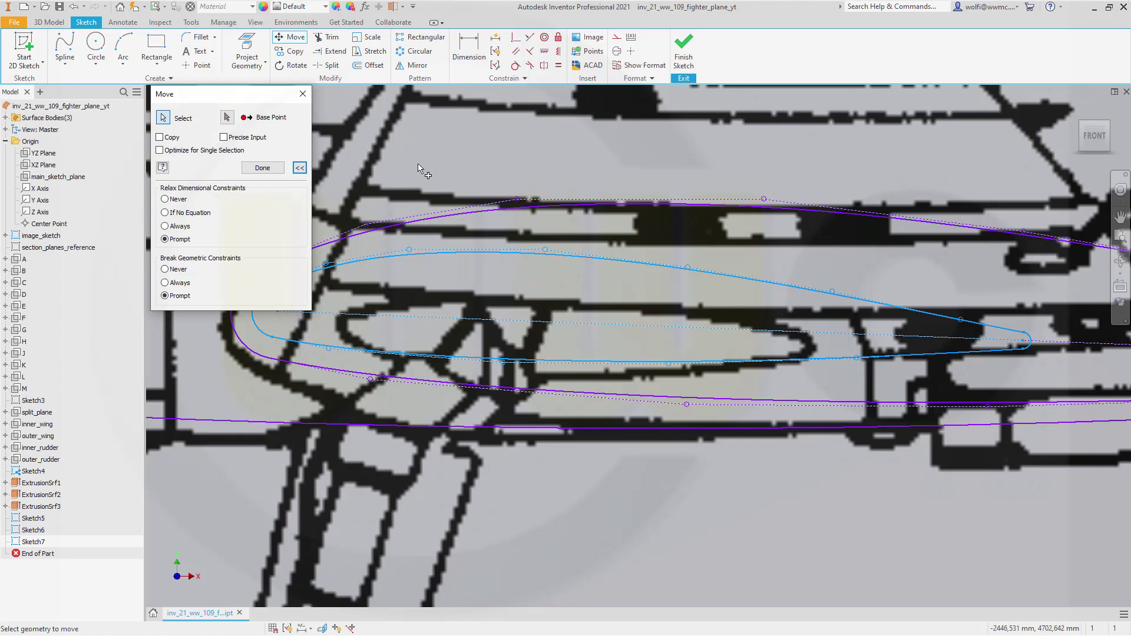
key("Escape")
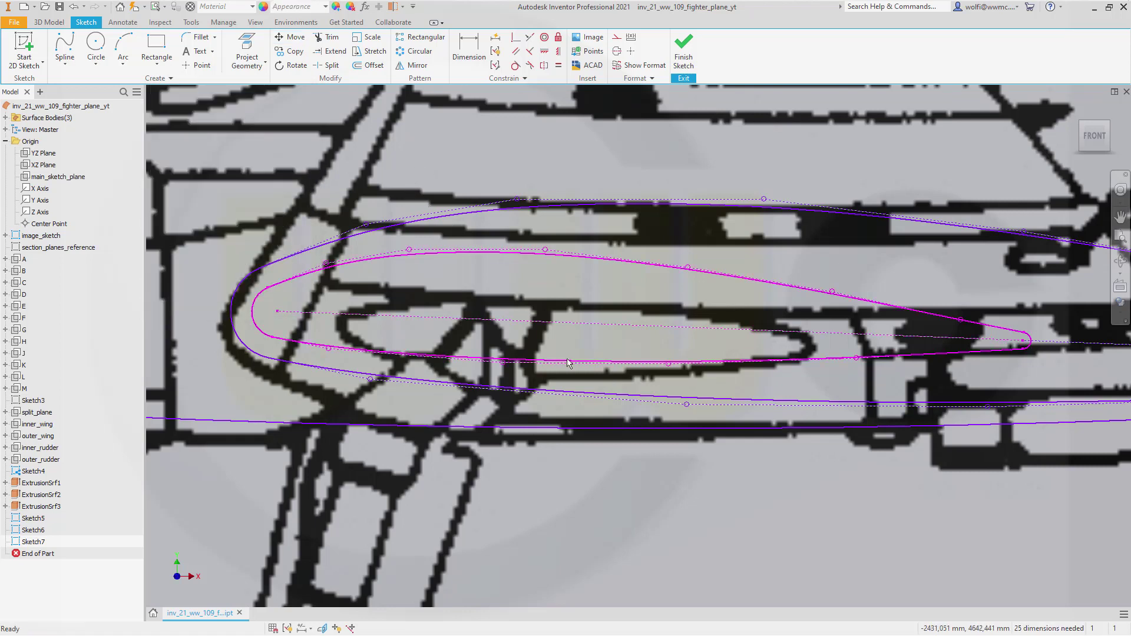
scroll(723, 430, "up", 3)
scroll(723, 430, "down", 2)
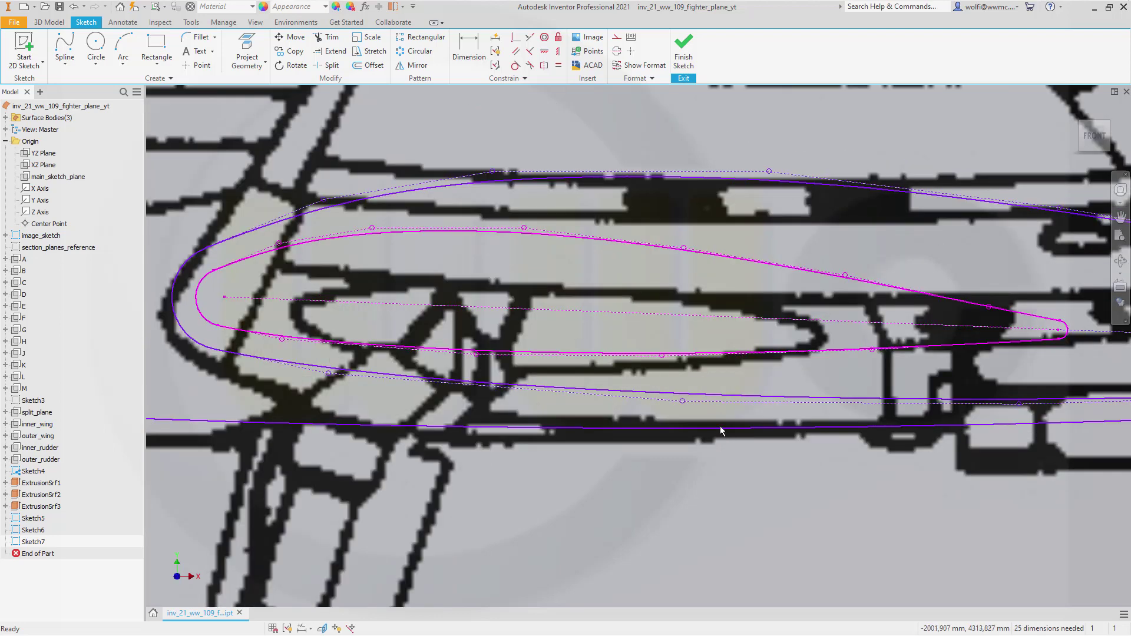
scroll(719, 429, "down", 2)
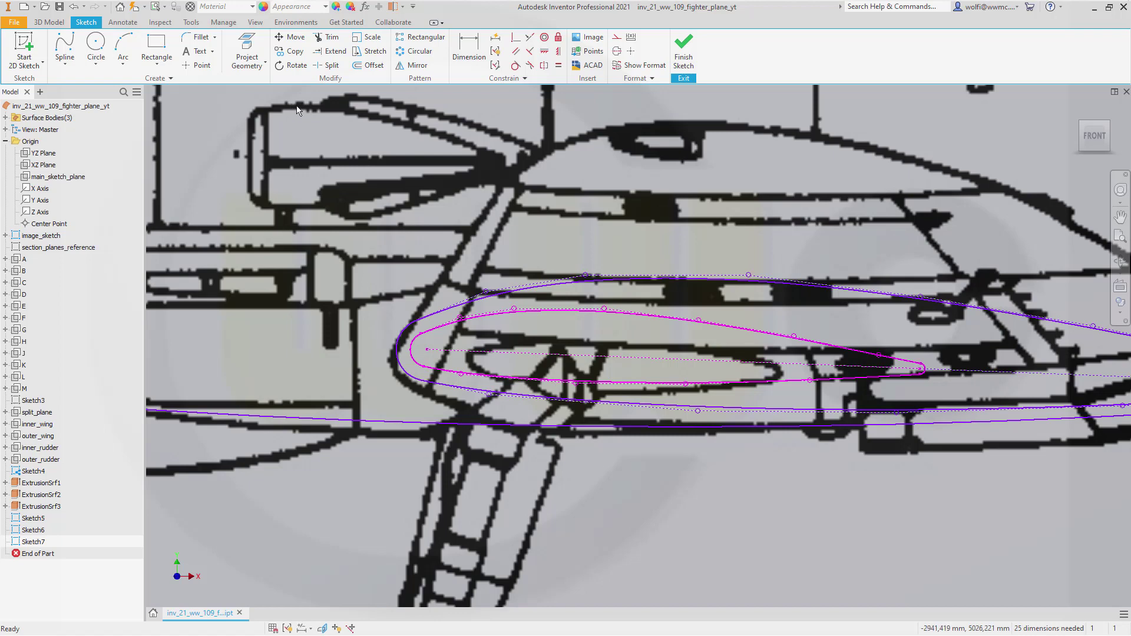
- Draw a straight line from the scaled airfoil's trailing edge toward the larger outline's tail
left_click(65, 69)
left_click(79, 85)
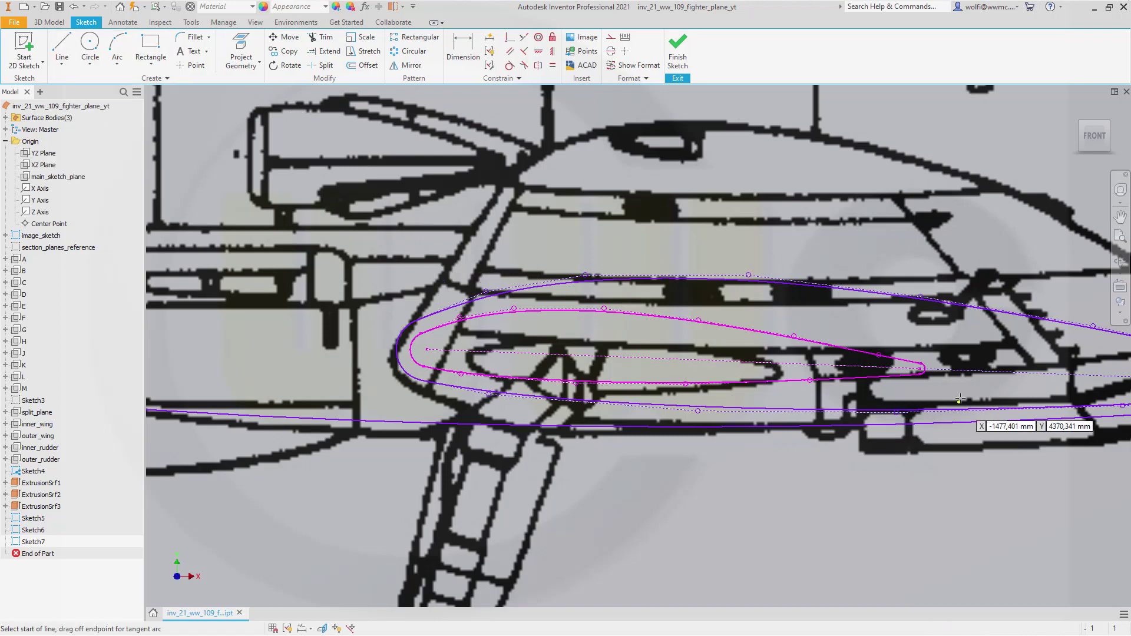
scroll(942, 395, "up", 2)
left_click(891, 349)
scroll(1025, 353, "up", 2)
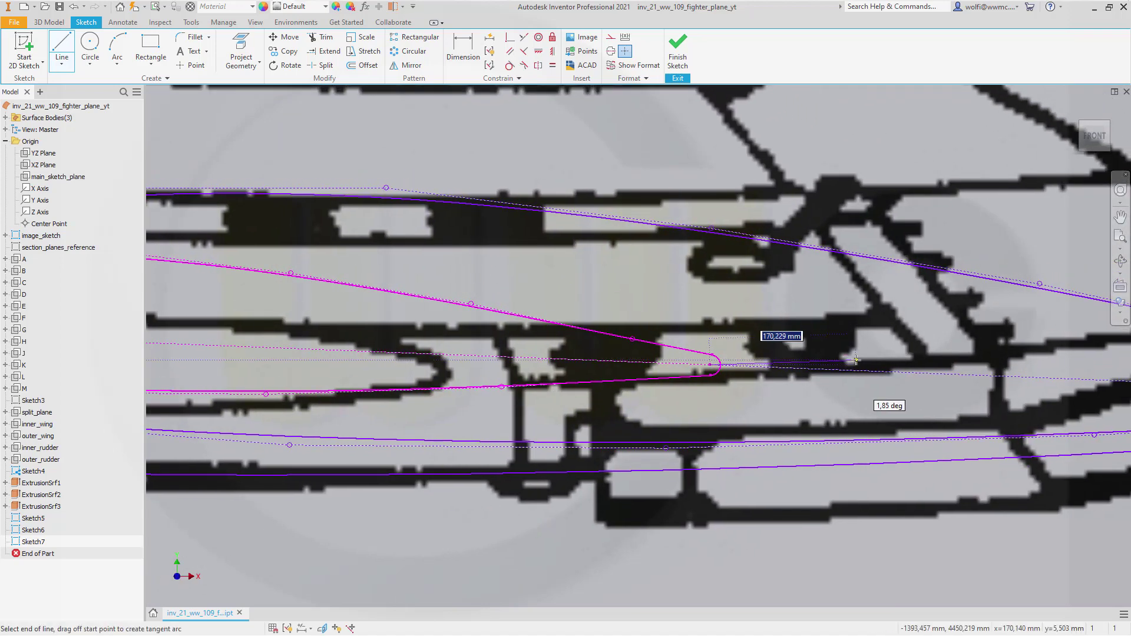
scroll(856, 361, "up", 2)
scroll(866, 357, "down", 5)
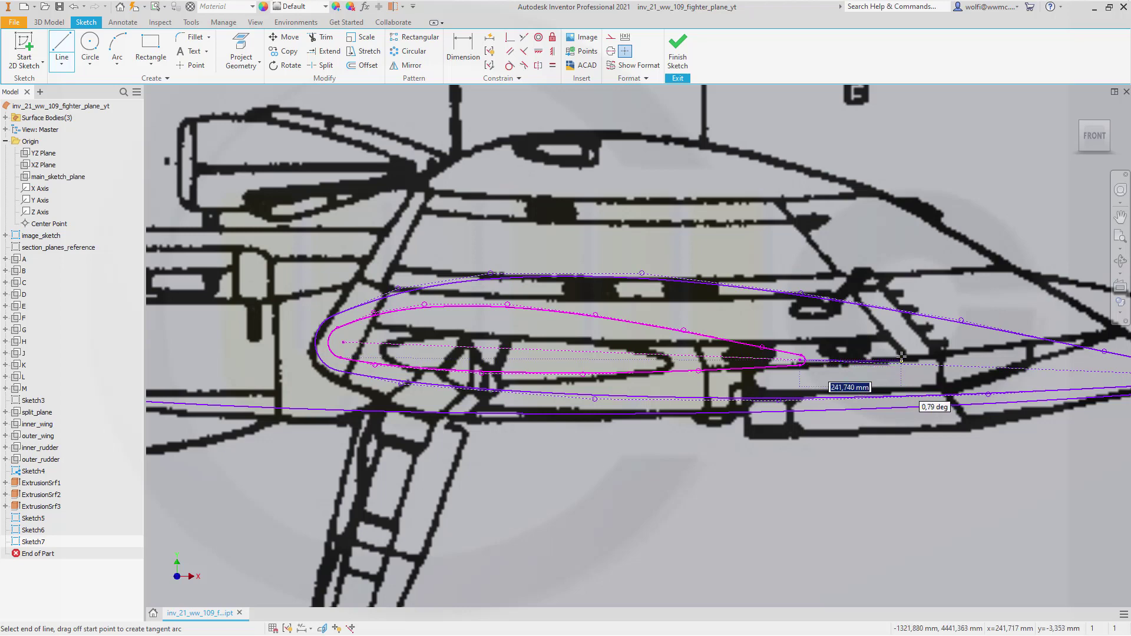
scroll(901, 357, "down", 3)
scroll(902, 357, "up", 5)
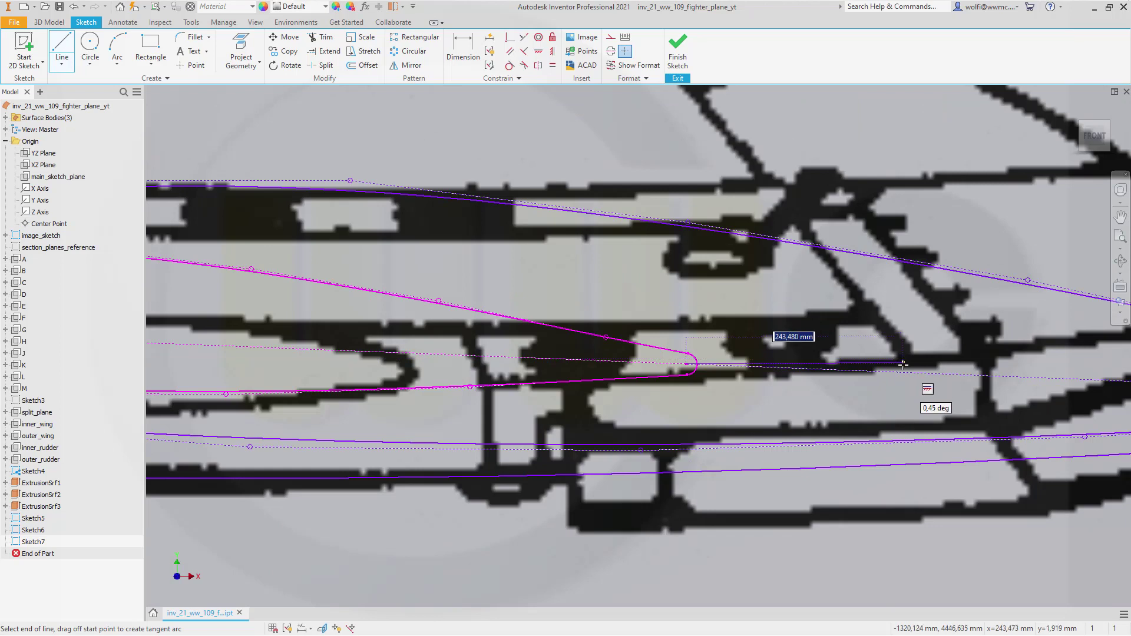
left_click(903, 364)
key("Escape")
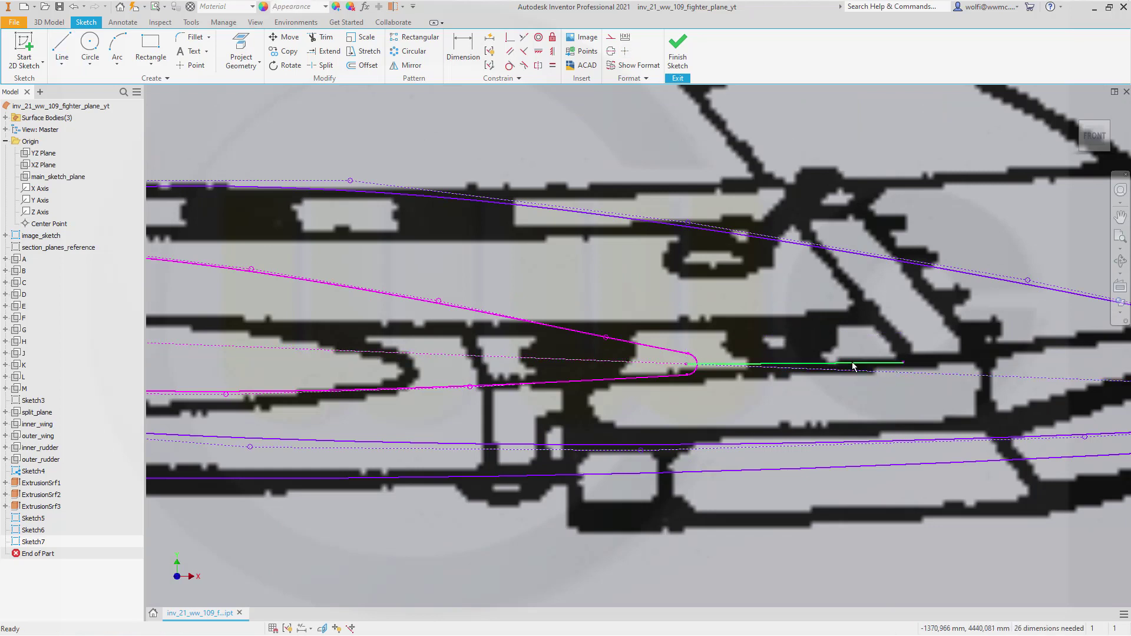
- Convert the new line to dashed construction geometry
left_click(610, 36)
left_click(756, 422)
scroll(752, 419, "up", 2)
scroll(752, 419, "up", 4)
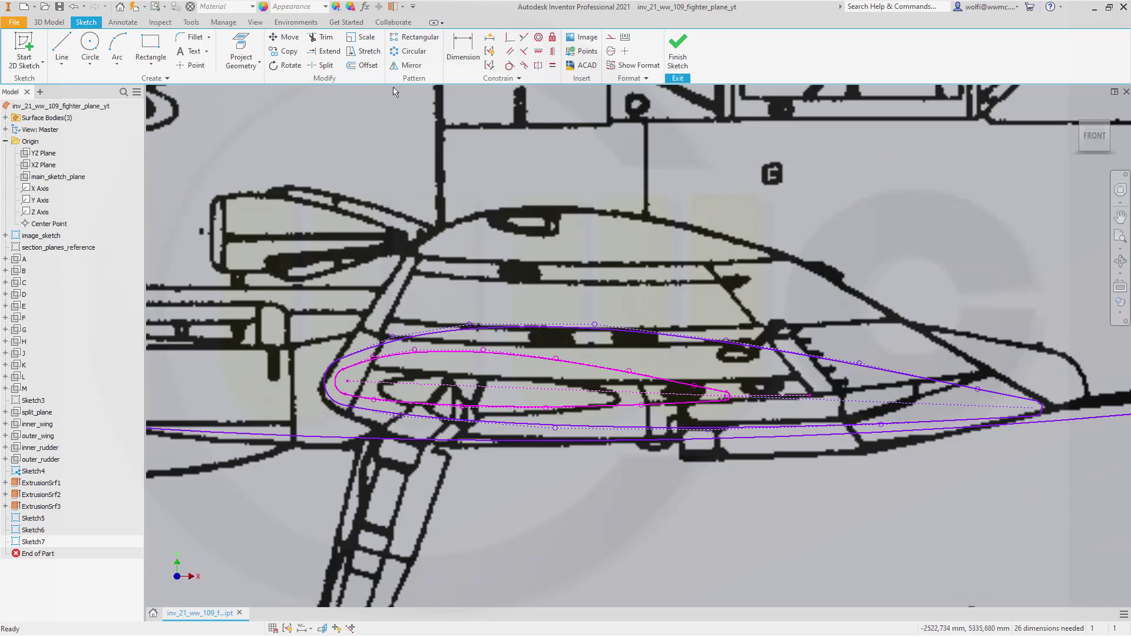
- Move the inner airfoil, removing its constraints, so its trailing edge sits at the construction line's end
left_click(286, 37)
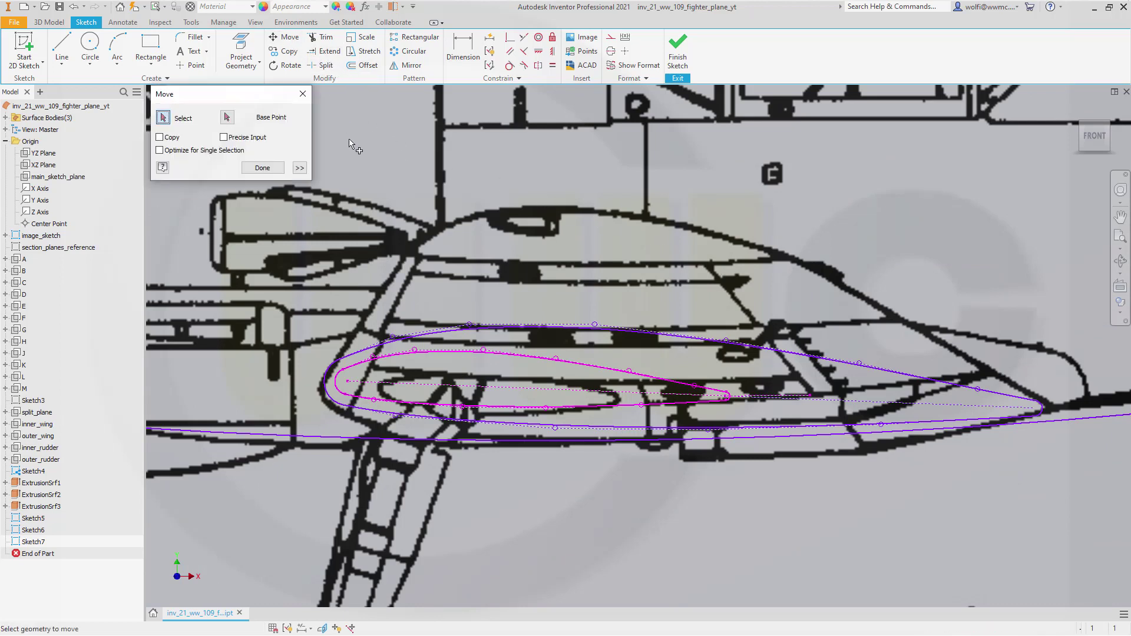
left_click_drag(350, 386, 742, 438)
left_click(227, 117)
scroll(760, 380, "up", 5)
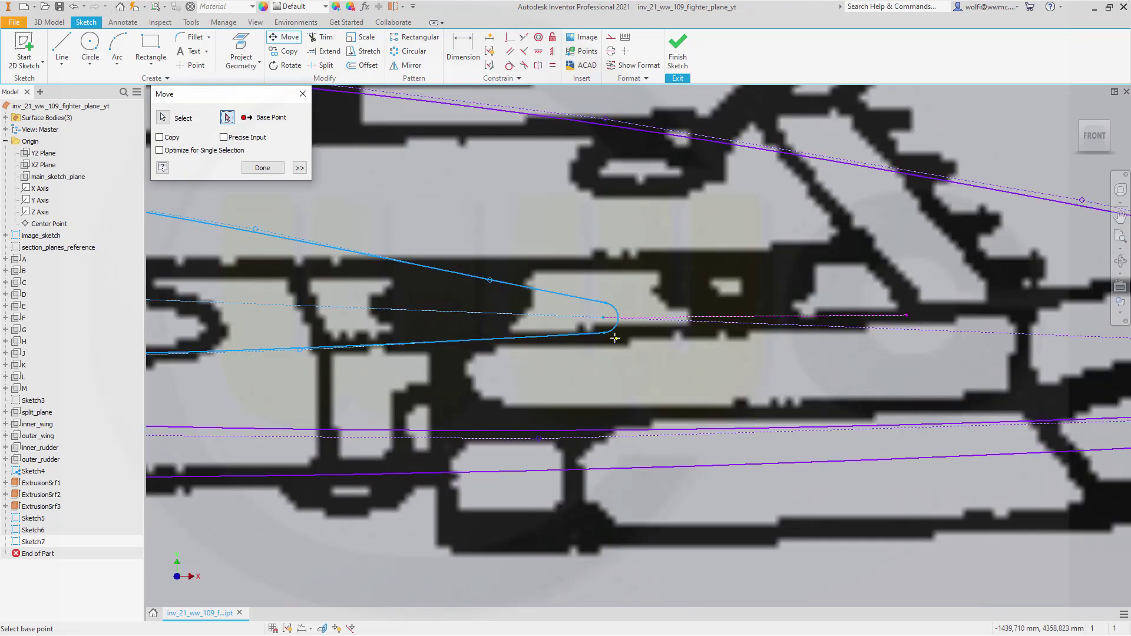
left_click(604, 321)
left_click(751, 320)
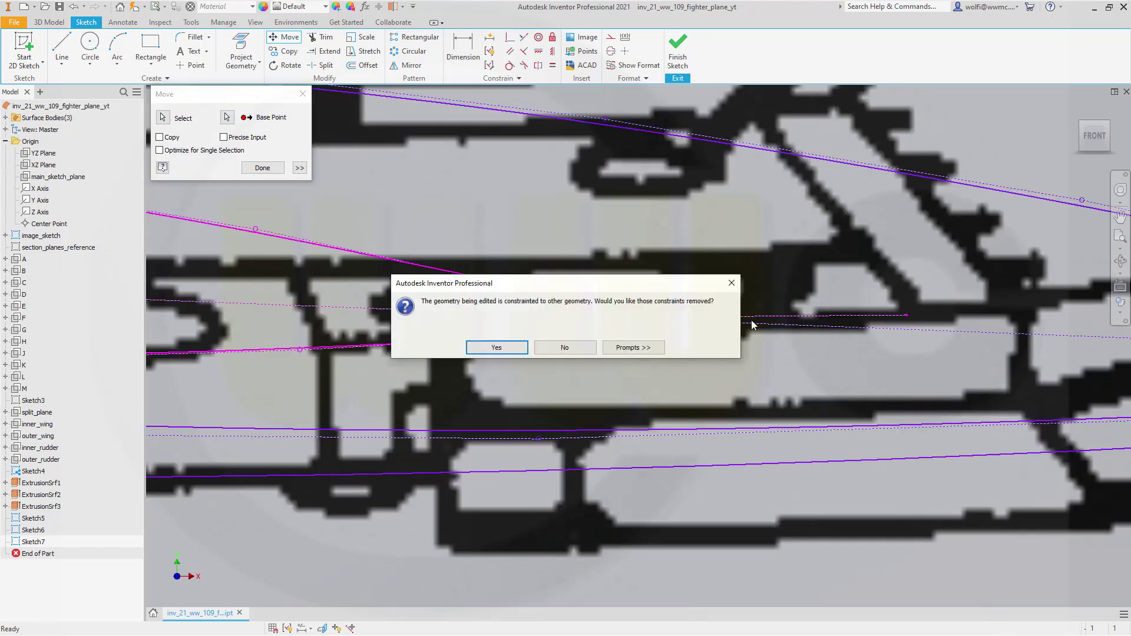
left_click(500, 342)
left_click(499, 348)
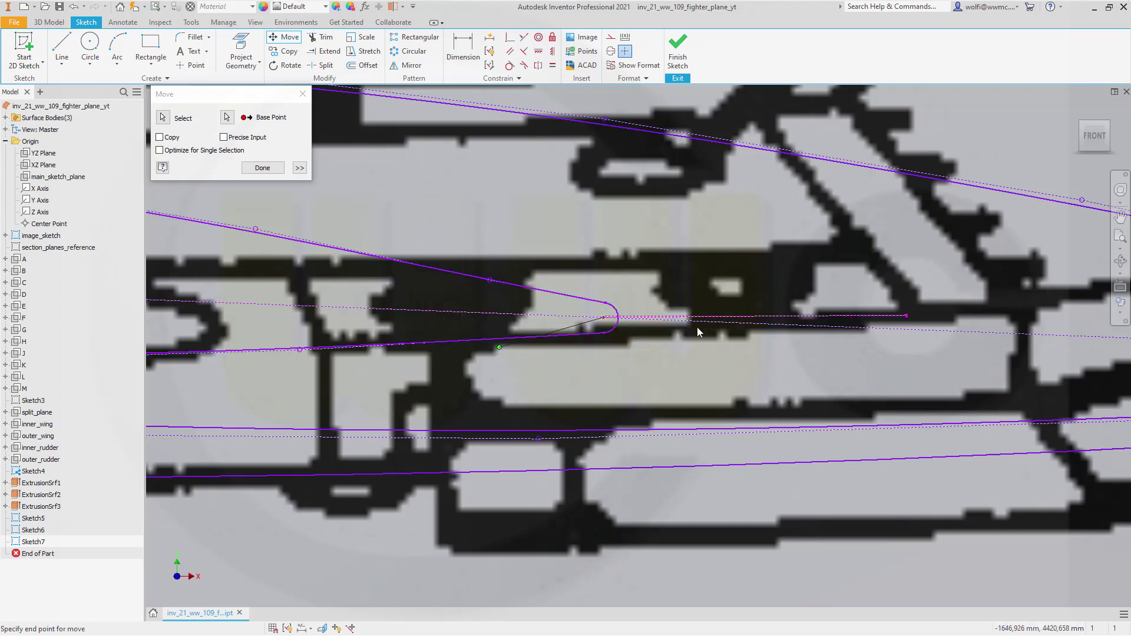
left_click(906, 319)
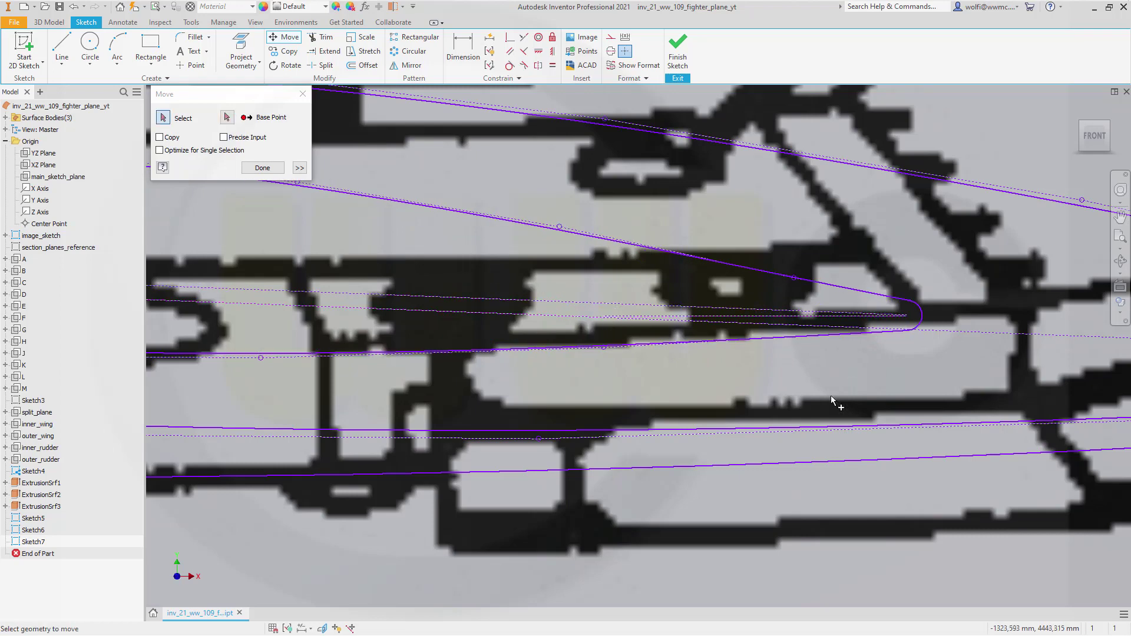
left_click(269, 169)
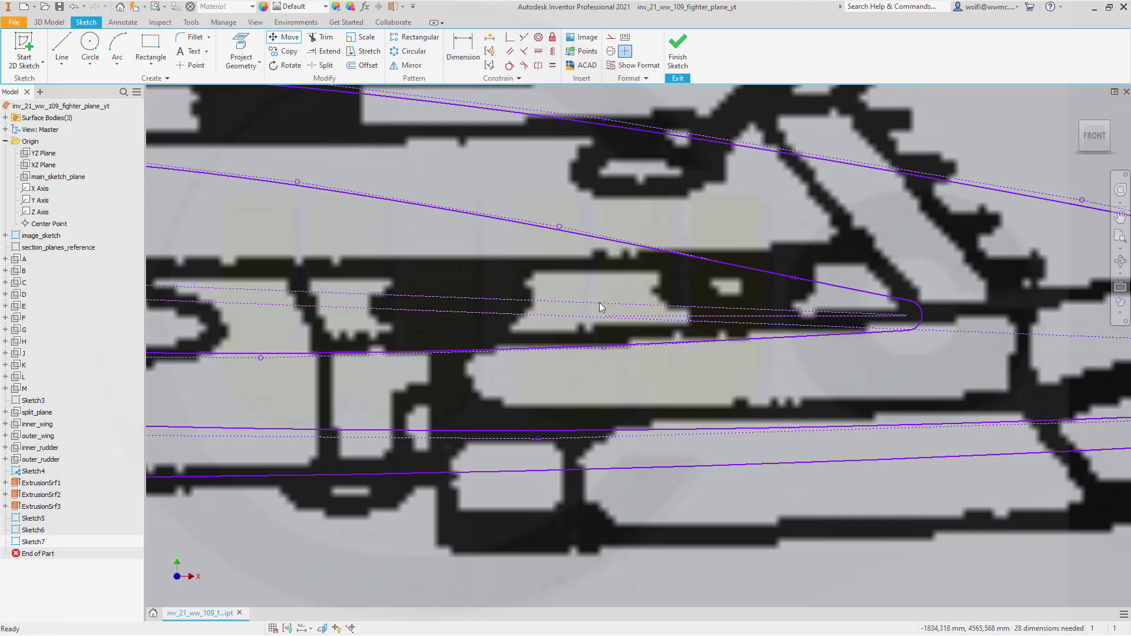
scroll(616, 310, "up", 3)
scroll(671, 348, "down", 5)
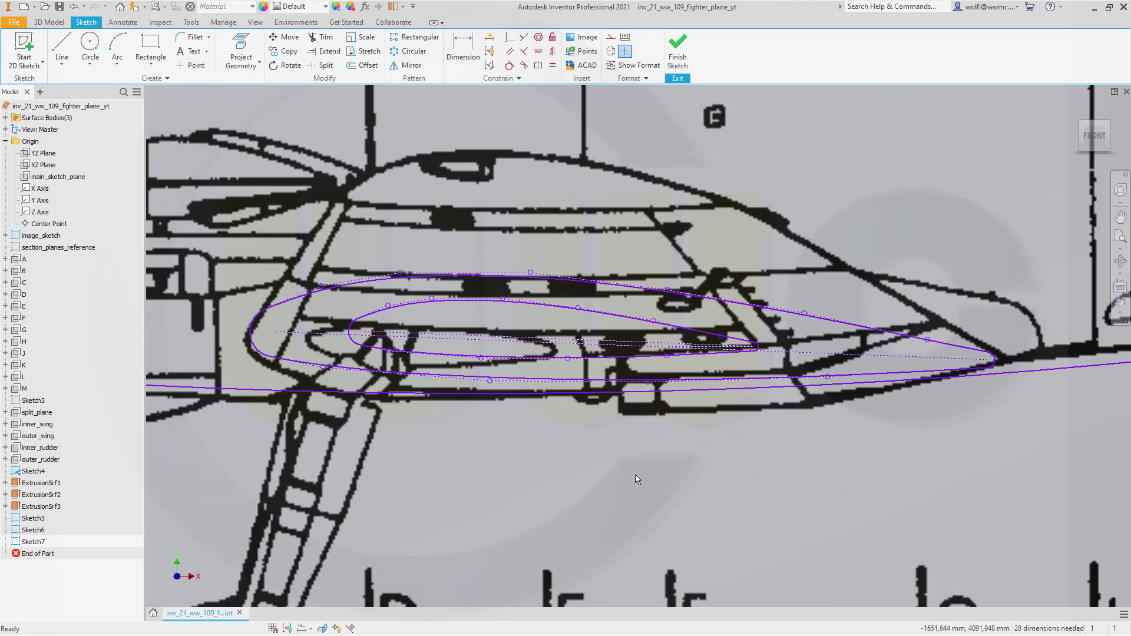
mouse_move(633, 480)
middle_click_drag(487, 469, 480, 455, "shift")
key("F5")
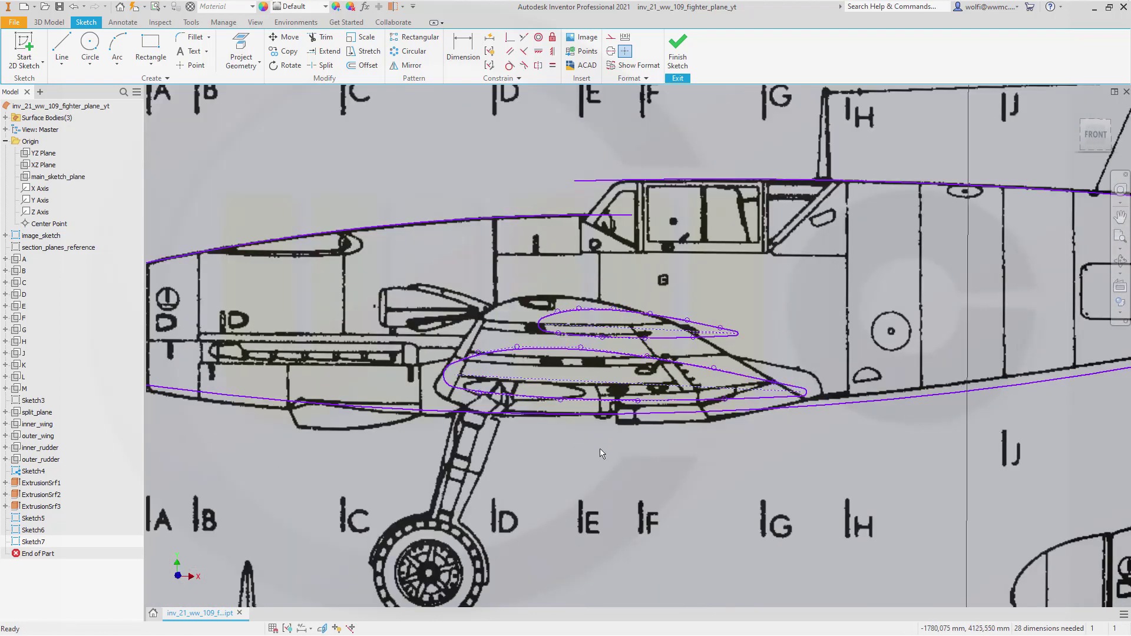
middle_click_drag(617, 457, 798, 439, "shift")
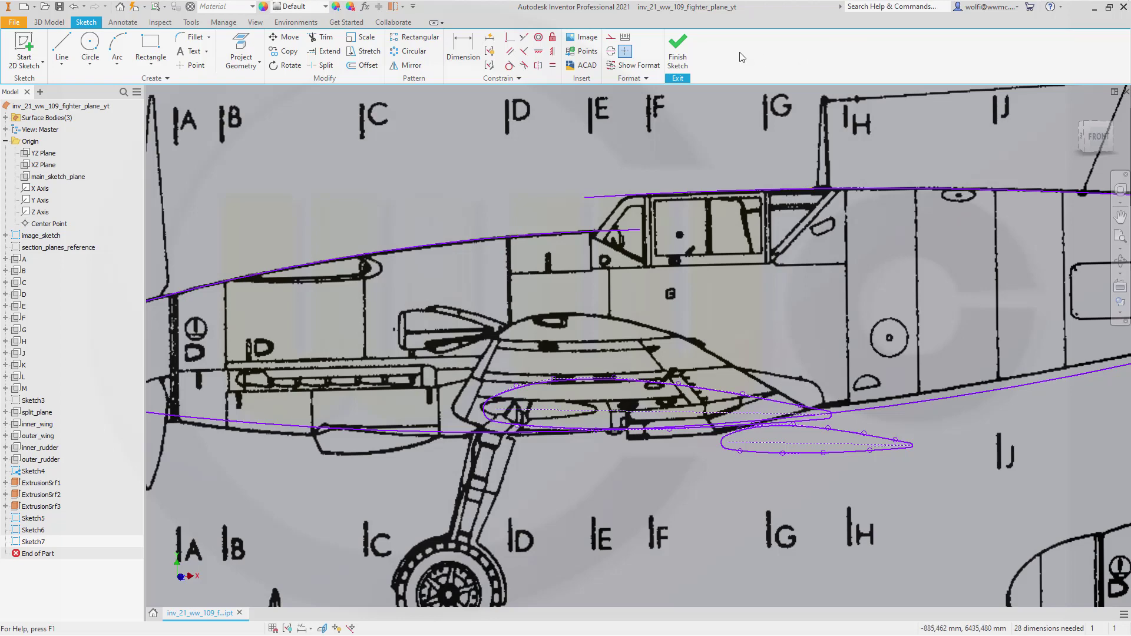
- Finish the sketch and add Work Plane19 at 90° to main_sketch_plane around the construction line
left_click(677, 54)
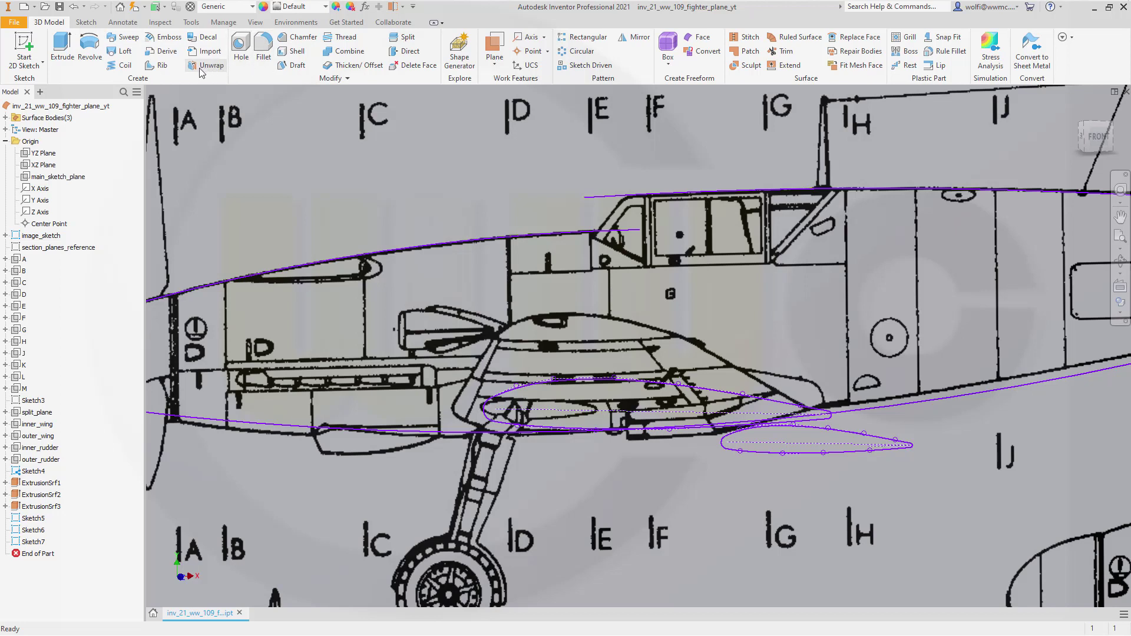
left_click(495, 66)
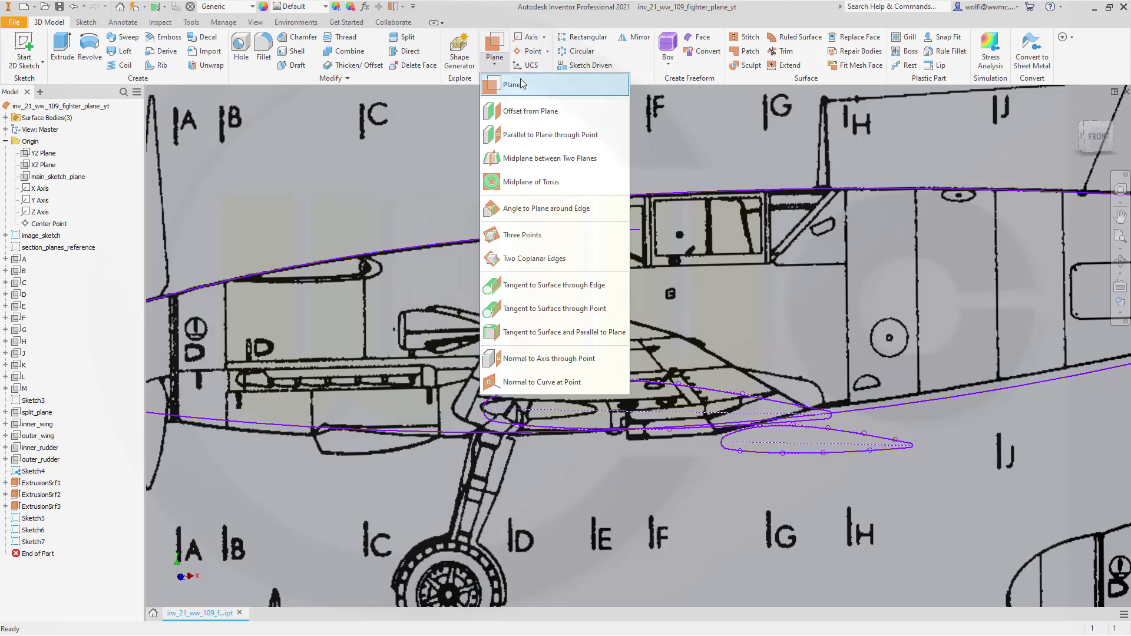
left_click(549, 209)
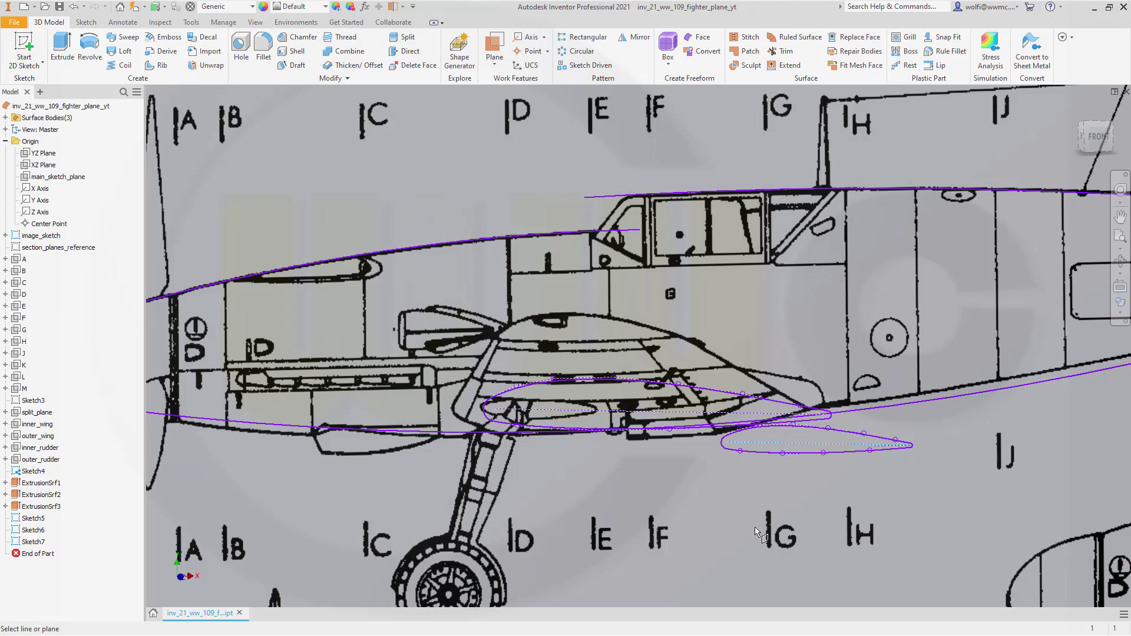
left_click(63, 179)
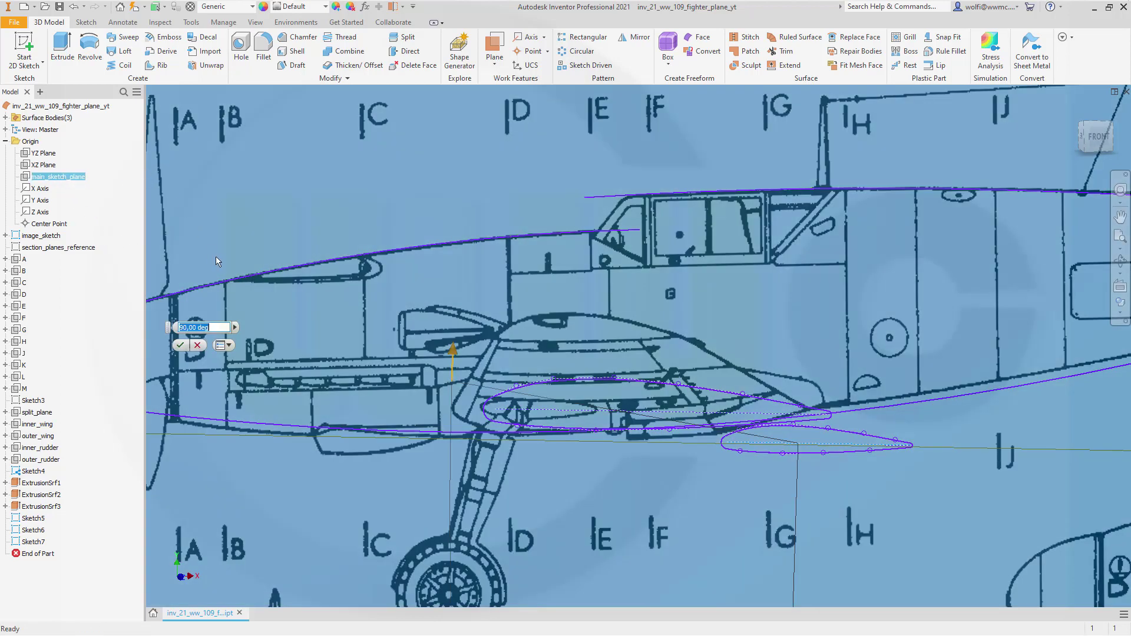
key("Return")
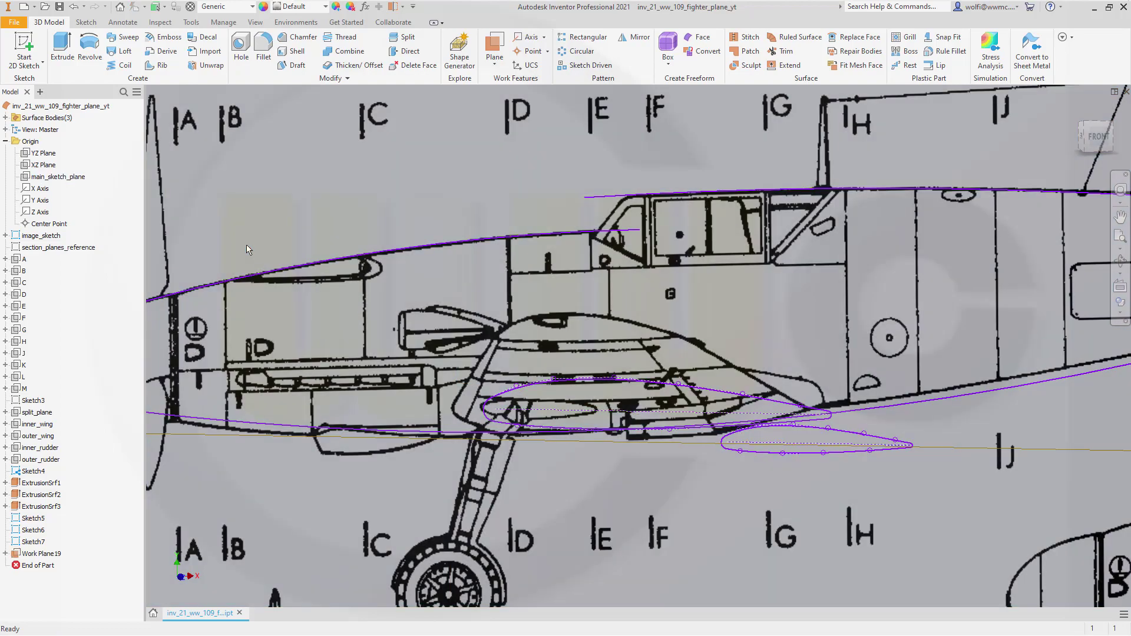
scroll(709, 355, "up", 5)
- Orbit to view the blueprint sheet in perspective, then back to face it frontally
scroll(710, 355, "down", 5)
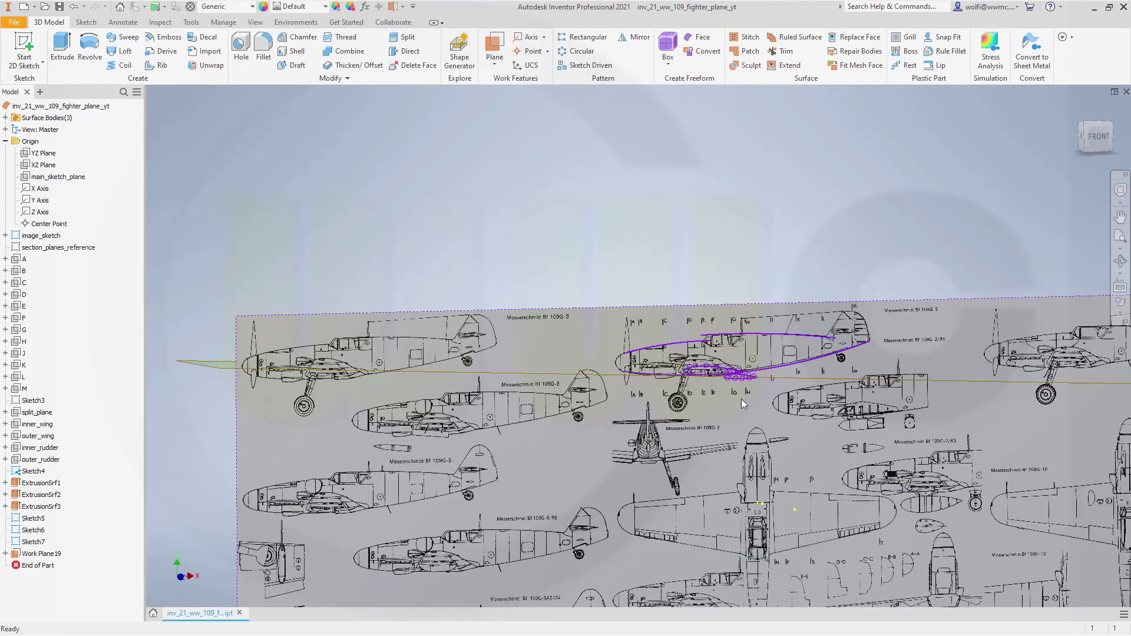
middle_click_drag(744, 400, 808, 429, "shift")
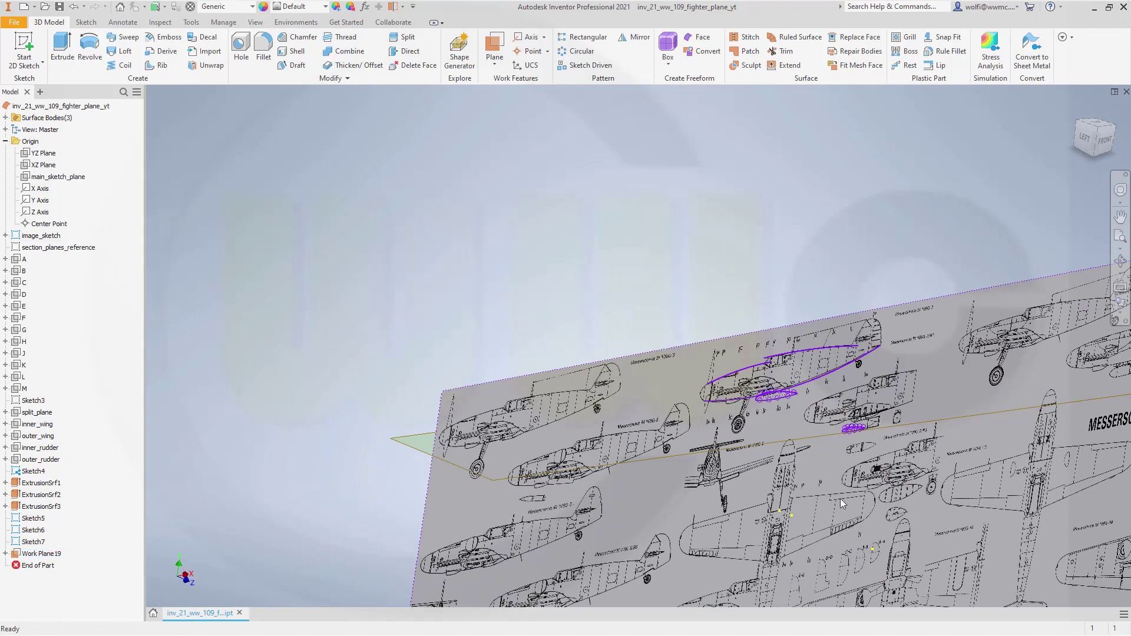
scroll(841, 503, "down", 3)
scroll(844, 498, "up", 3)
scroll(844, 482, "down", 3)
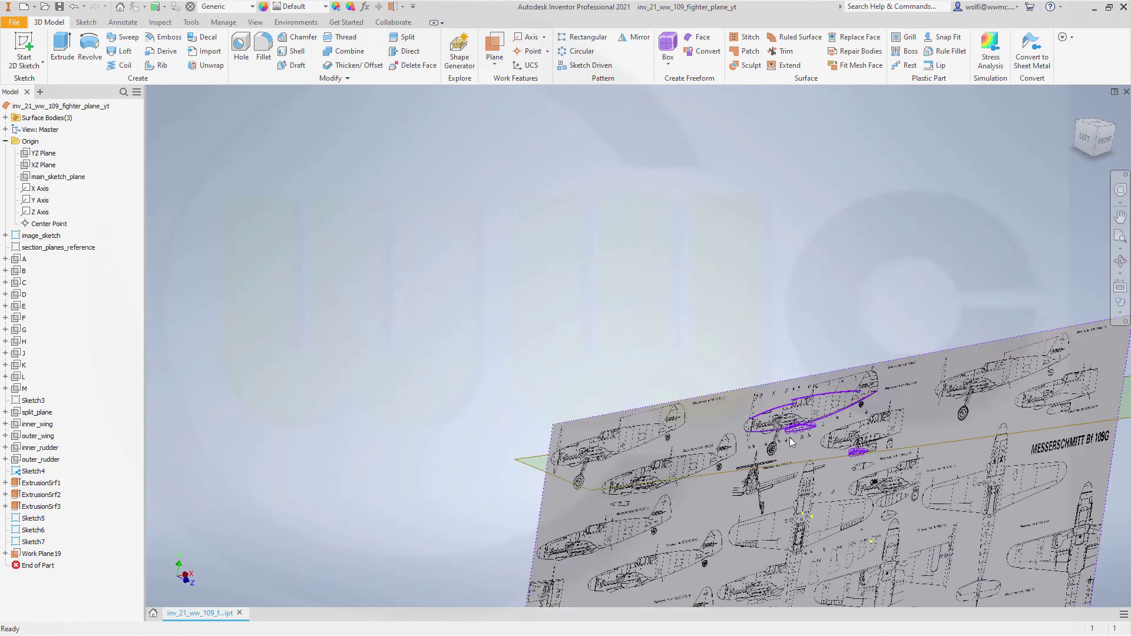
middle_click_drag(706, 417, 463, 348, "shift")
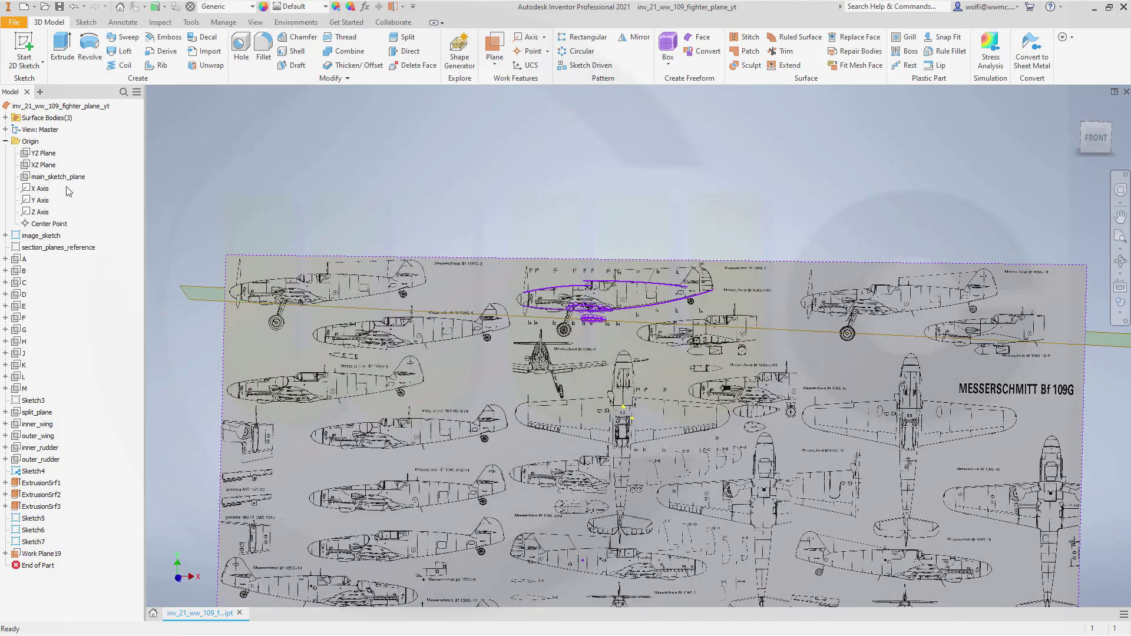
- Turn off image_sketch visibility and orbit around the remaining wing geometry
left_click(51, 238)
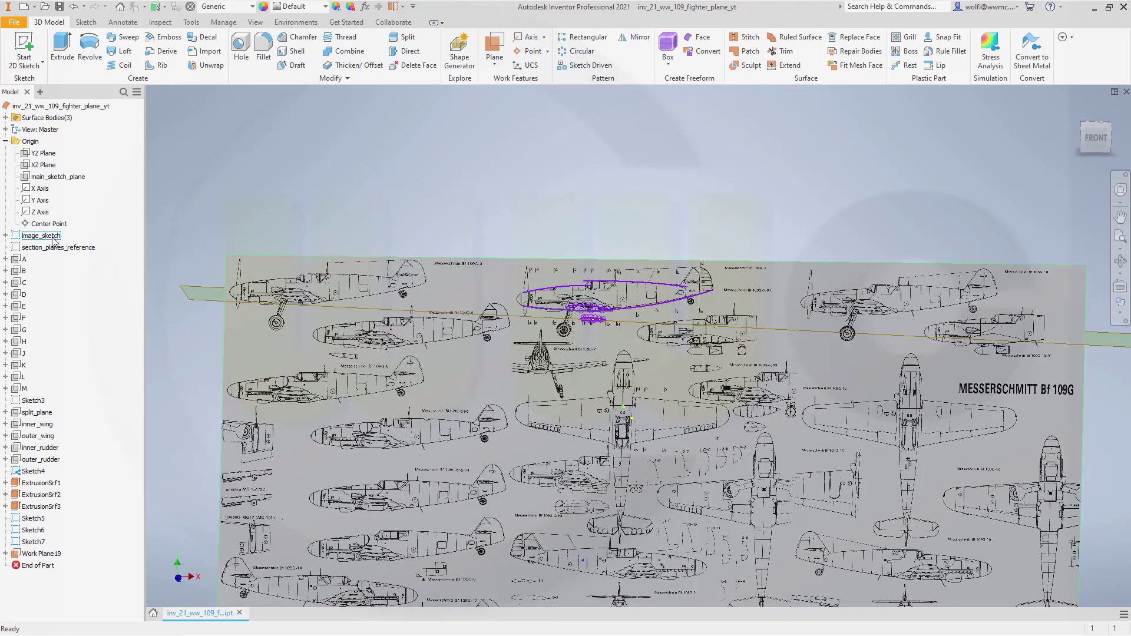
right_click(52, 237)
left_click(77, 396)
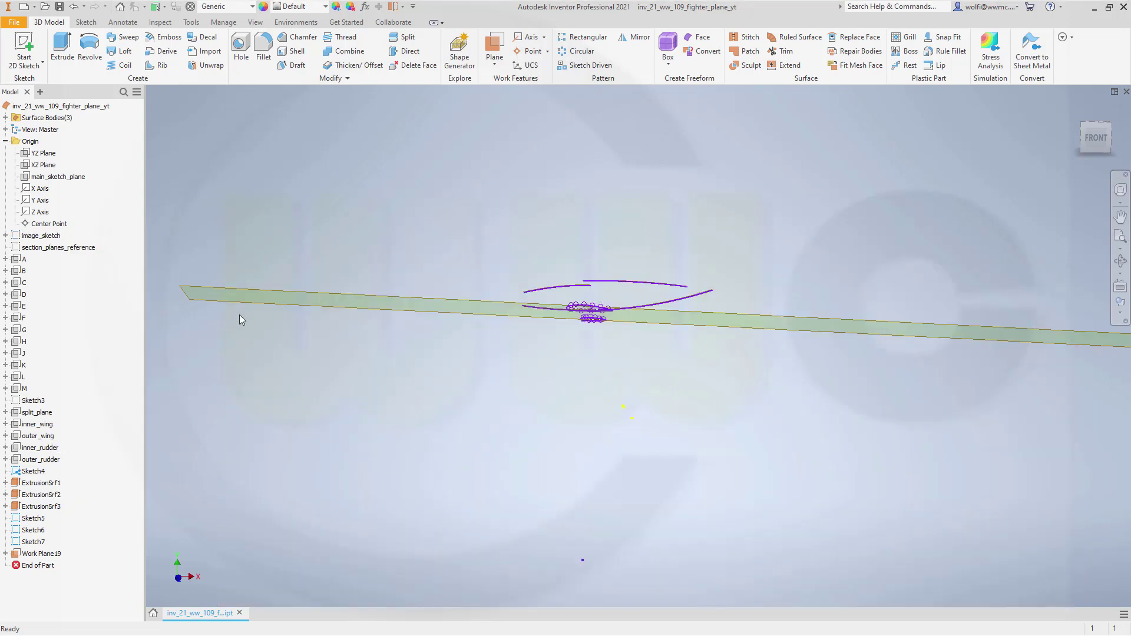
scroll(445, 368, "down", 2)
mouse_move(514, 378)
middle_mouse_down("shift")
mouse_move(573, 396)
mouse_move(583, 432)
mouse_move(556, 396)
mouse_move(624, 401)
mouse_move(626, 390)
middle_mouse_up("shift")
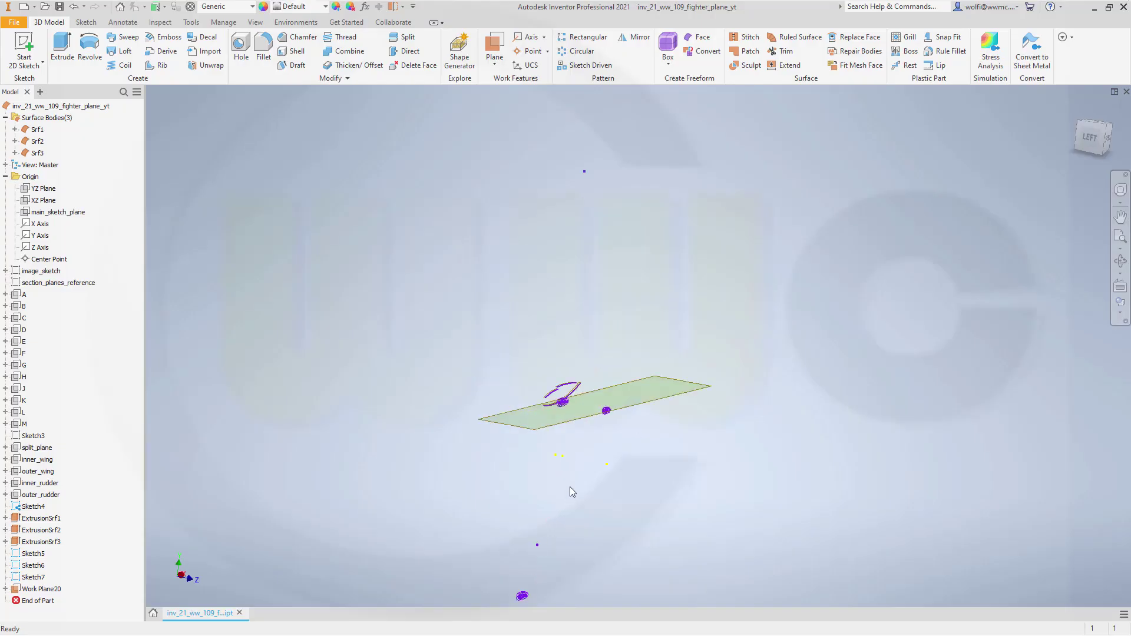
scroll(565, 459, "up", 3)
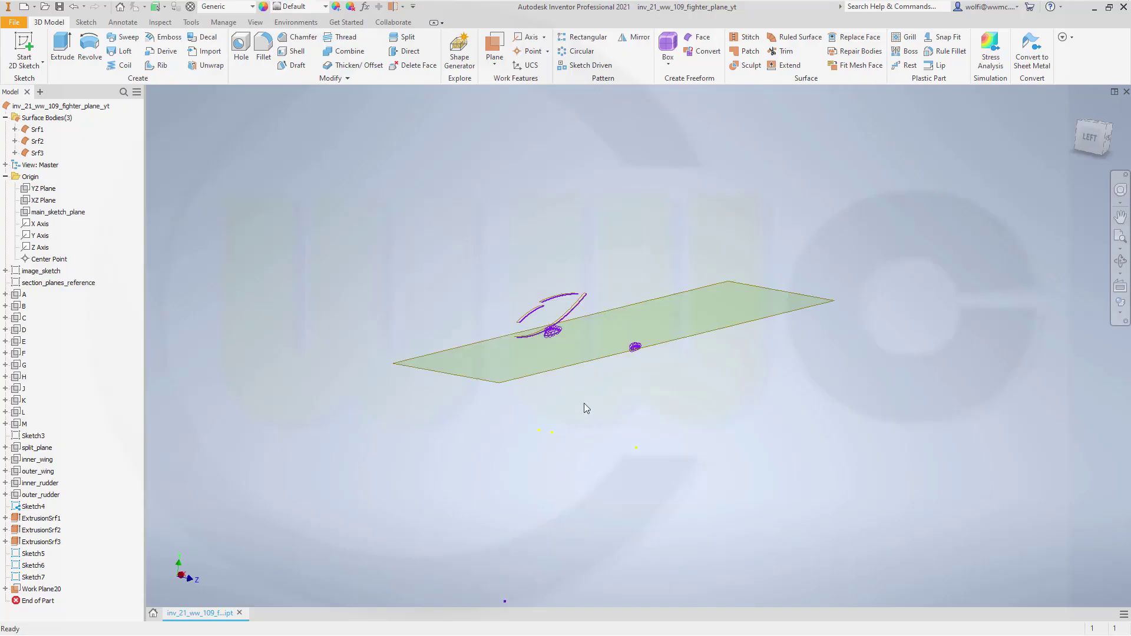
scroll(568, 336, "up", 4)
scroll(413, 265, "down", 1)
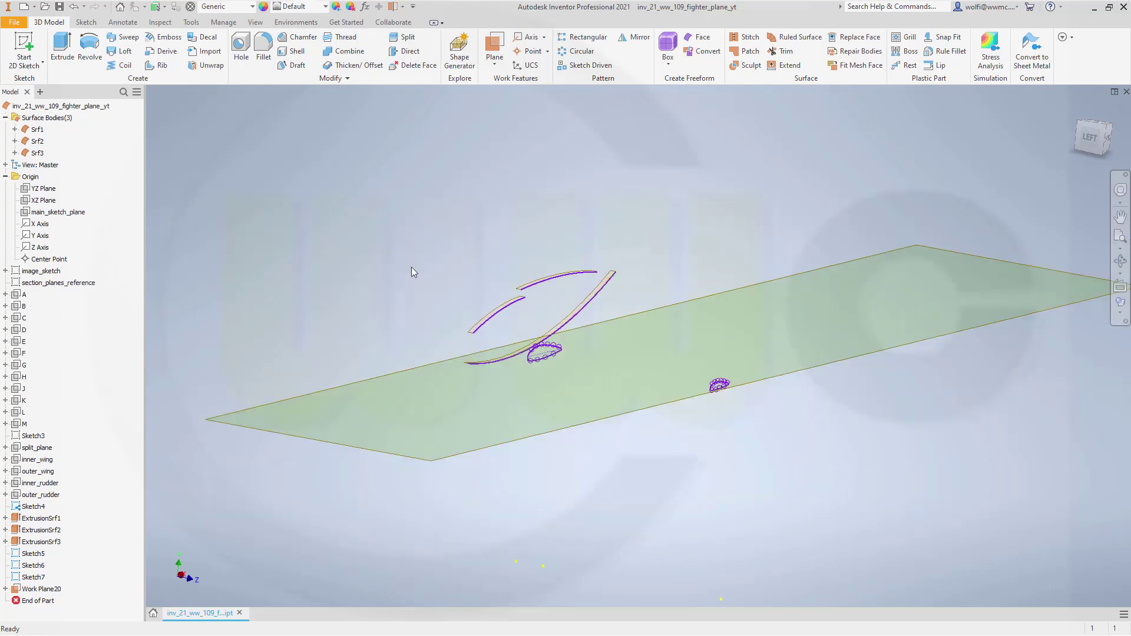
- Start a surface loft with Sketch7's closed airfoil loop as the first section
left_click(121, 51)
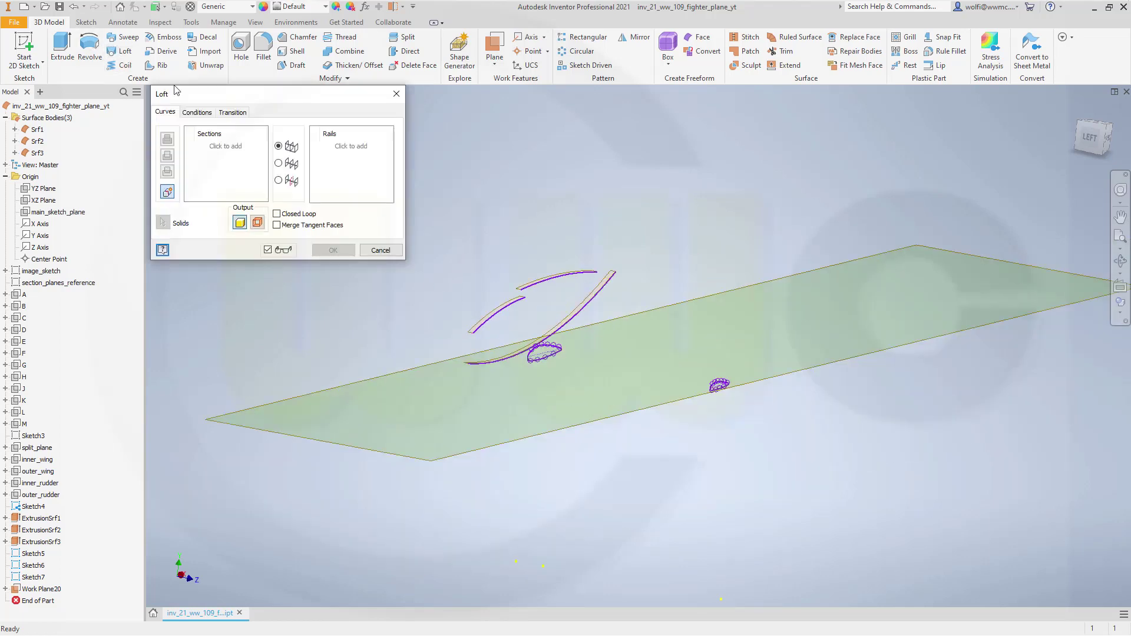
left_click(257, 222)
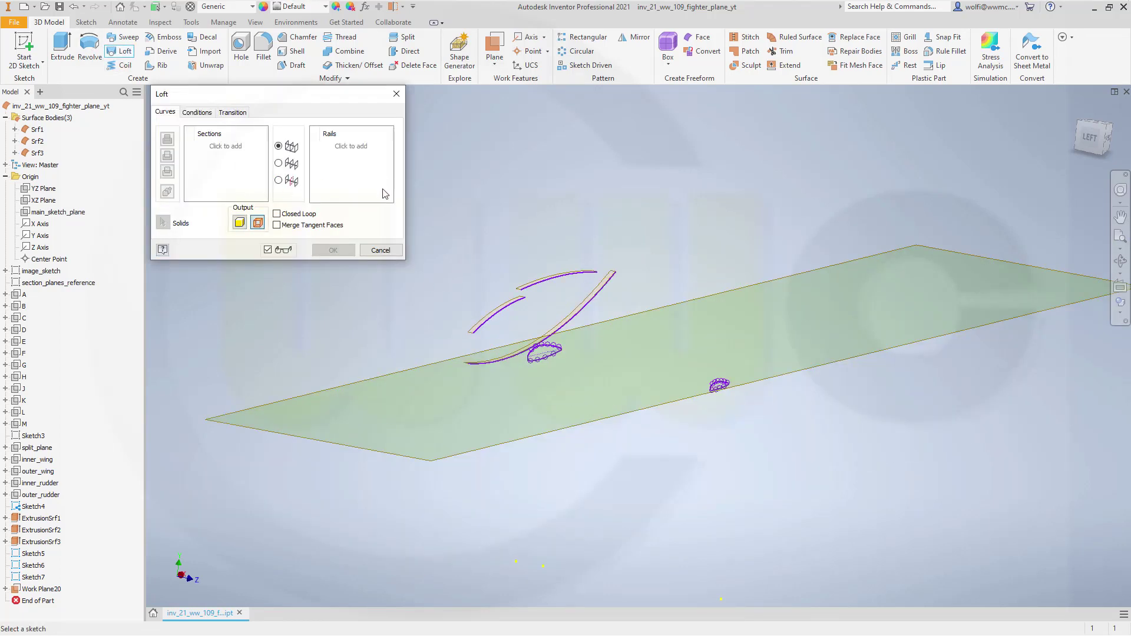
scroll(677, 406, "up", 5)
scroll(780, 359, "up", 2)
scroll(782, 343, "up", 2)
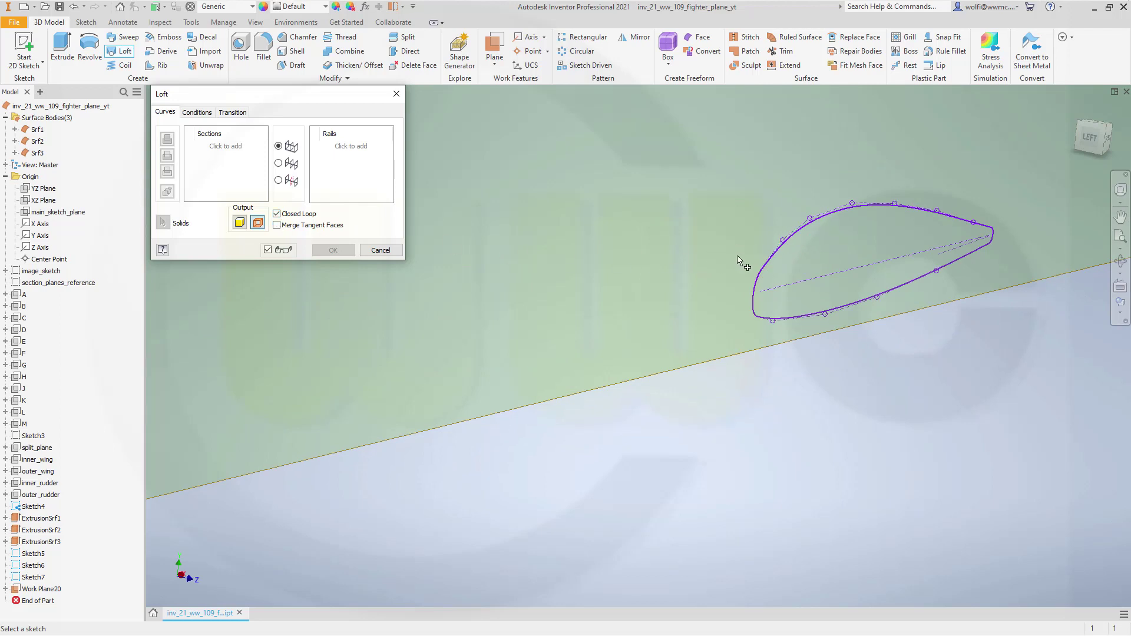
left_click(767, 263)
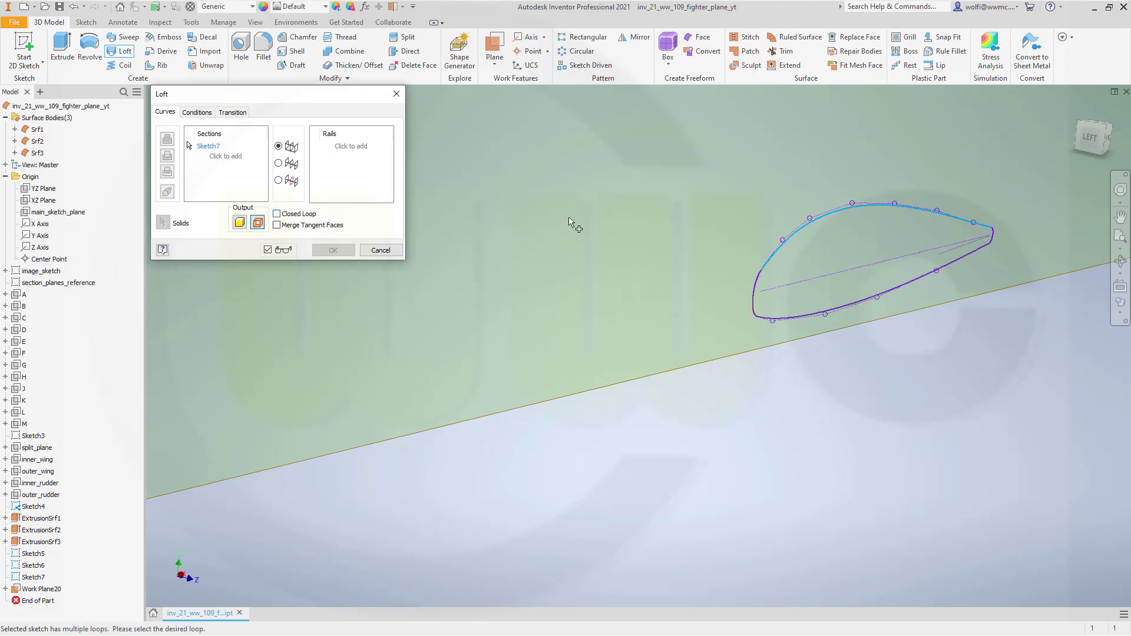
left_click(754, 286)
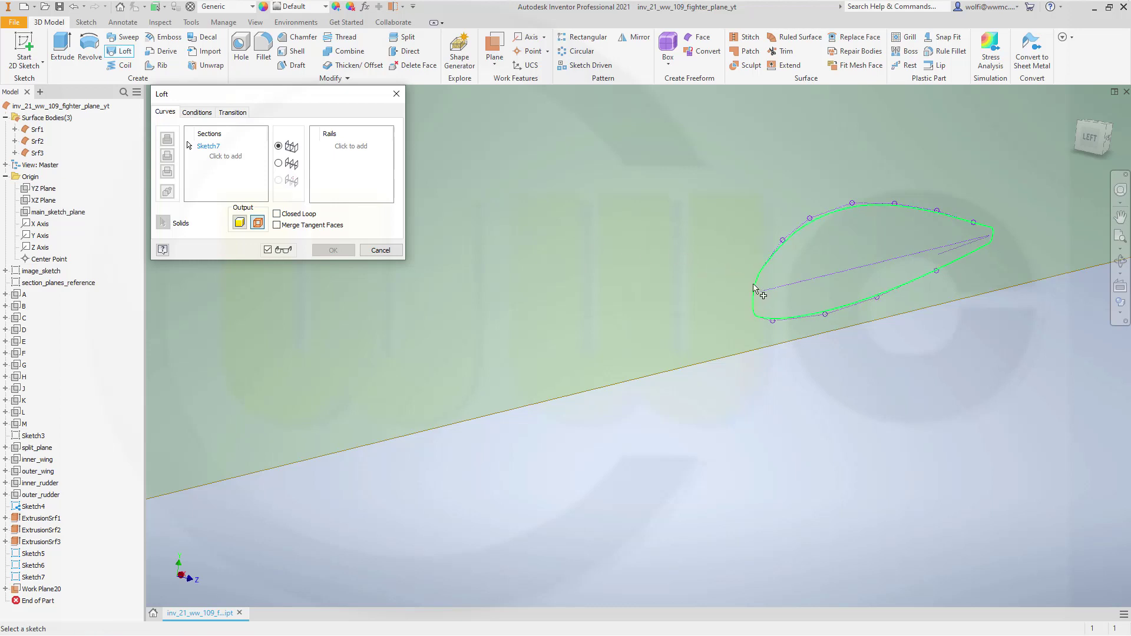
- Add Sketch6's outer profile loop as the second section and create the lofted surface
left_click(228, 160)
scroll(430, 265, "down", 6)
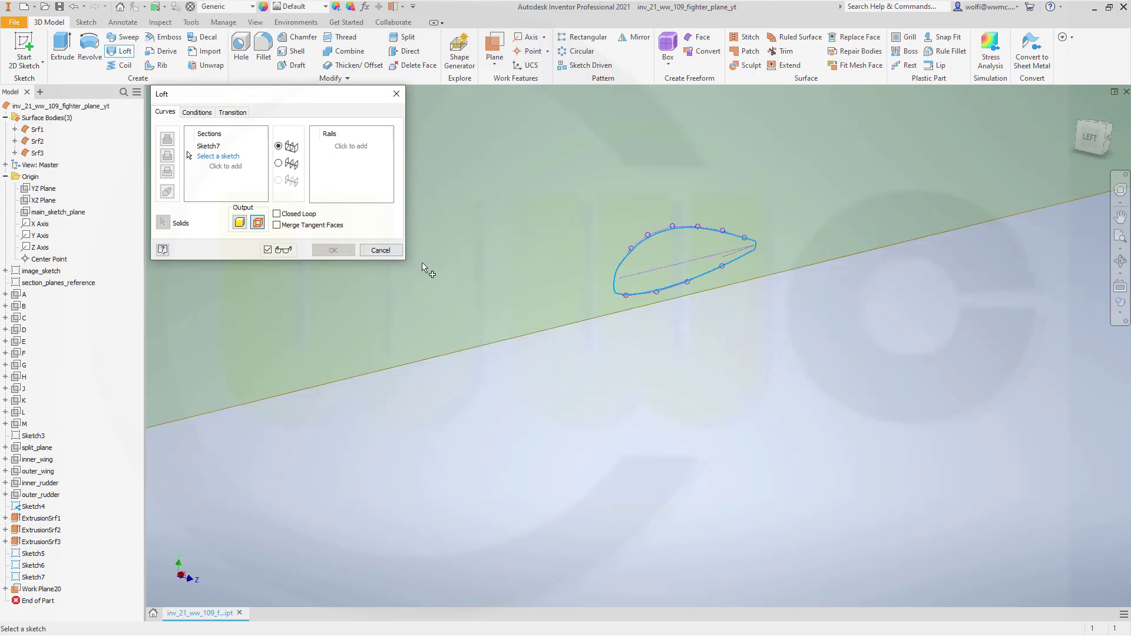
middle_click_drag(467, 248, 771, 453)
scroll(333, 389, "up", 5)
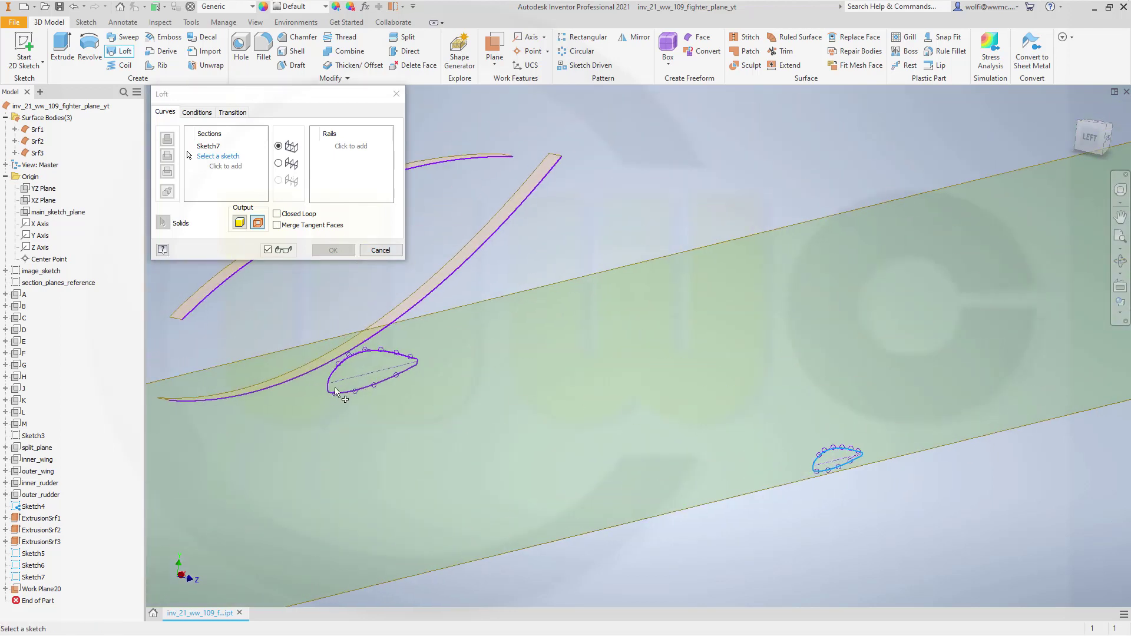
left_click(341, 358)
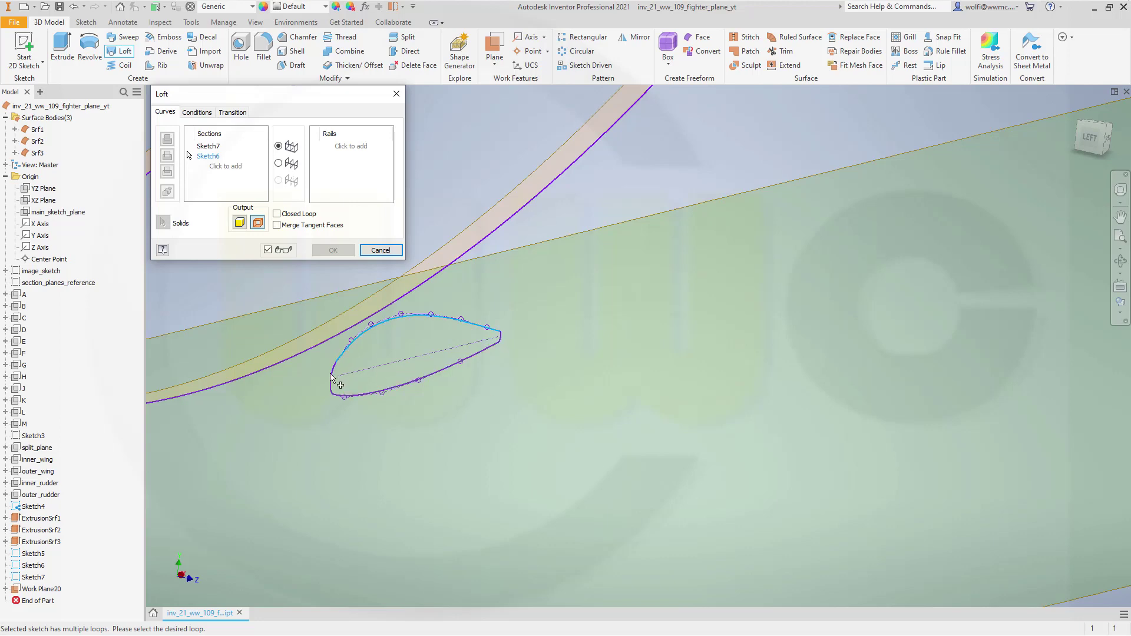
left_click(334, 377)
scroll(556, 456, "up", 3)
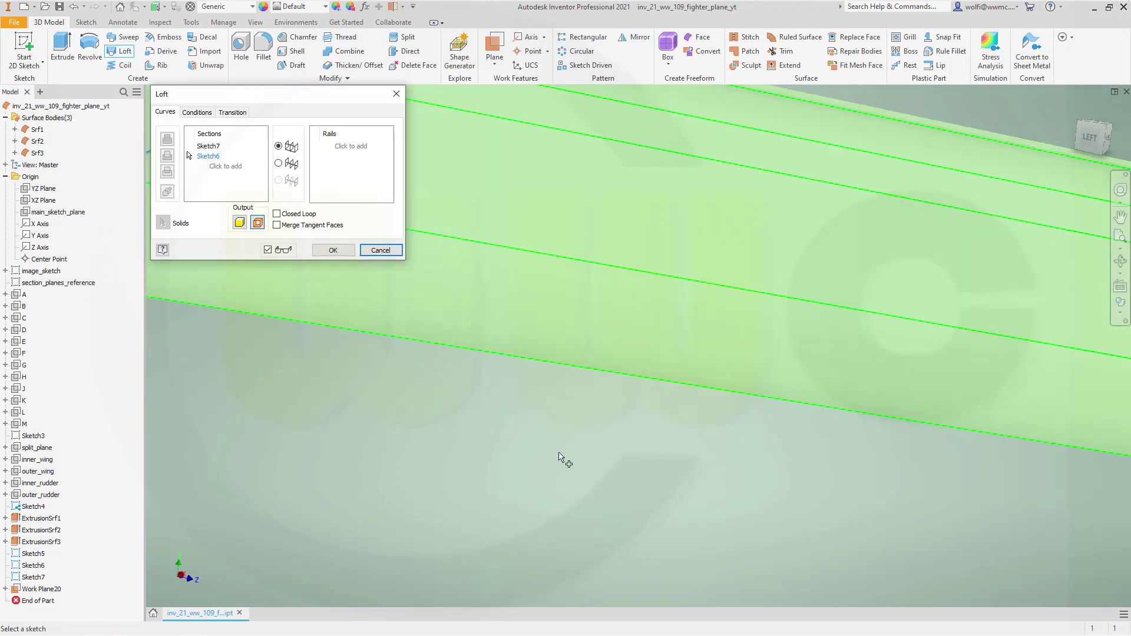
scroll(559, 456, "down", 5)
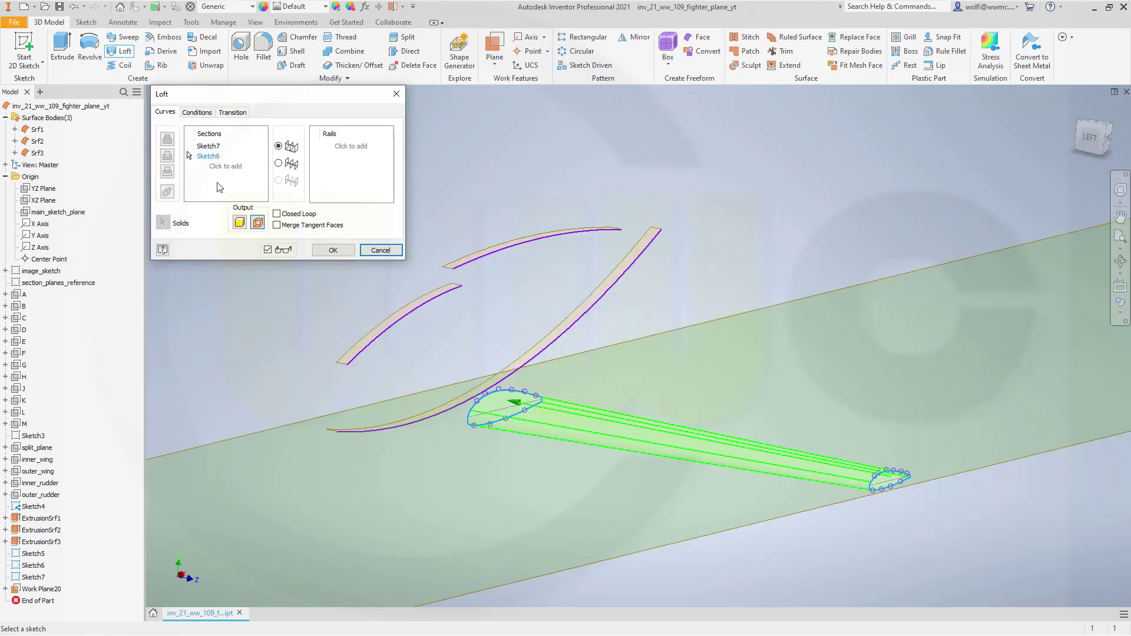
left_click(333, 250)
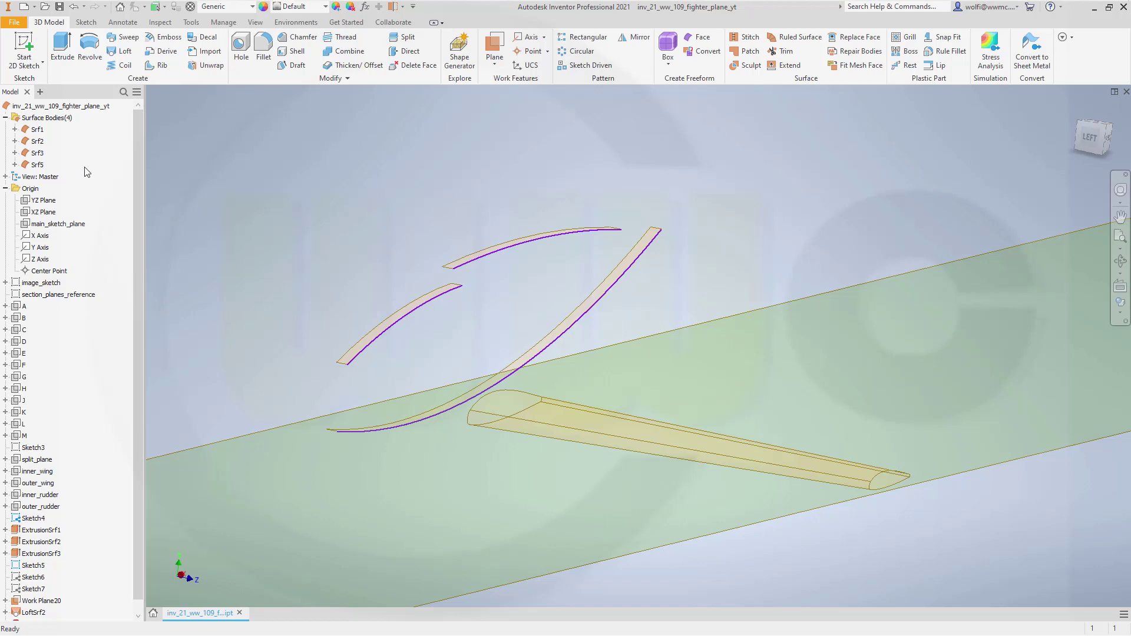
- Turn off Translucent on Srf5 so the lofted wing shows solid yellow, and frame the wing
right_click(37, 167)
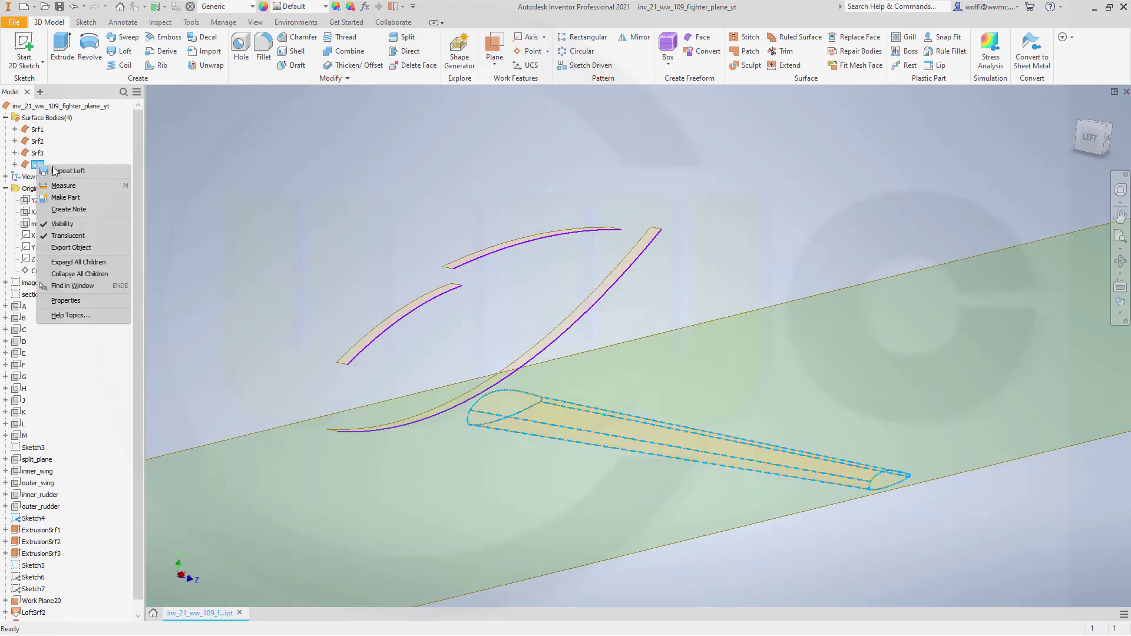
left_click(73, 234)
scroll(822, 538, "up", 2)
scroll(804, 528, "down", 3)
scroll(795, 530, "up", 4)
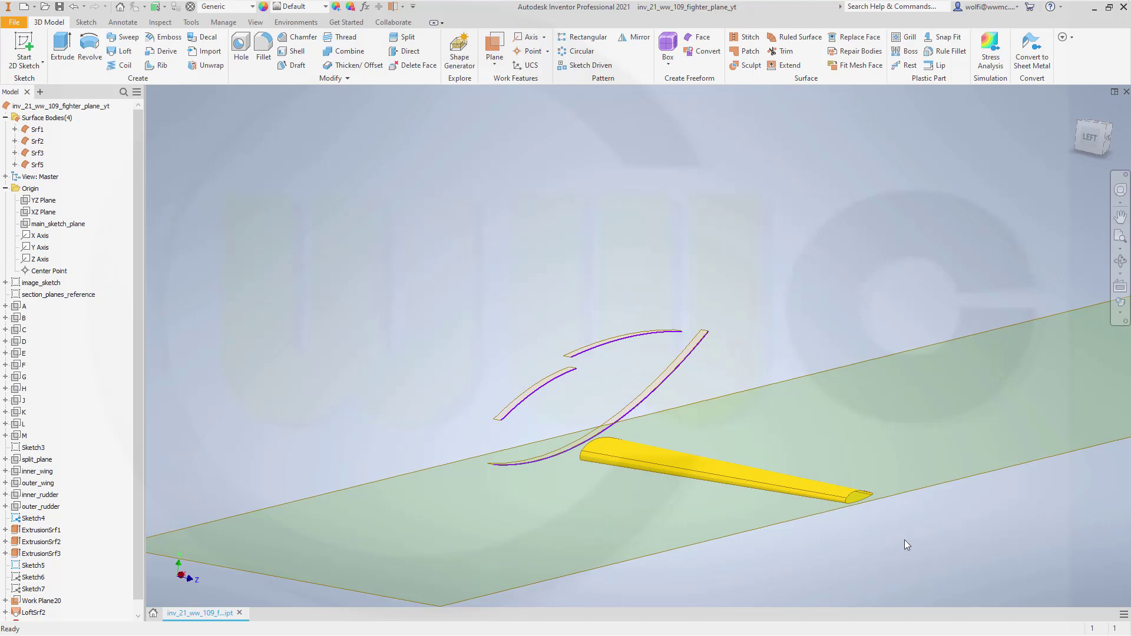
middle_click_drag(911, 542, 797, 469)
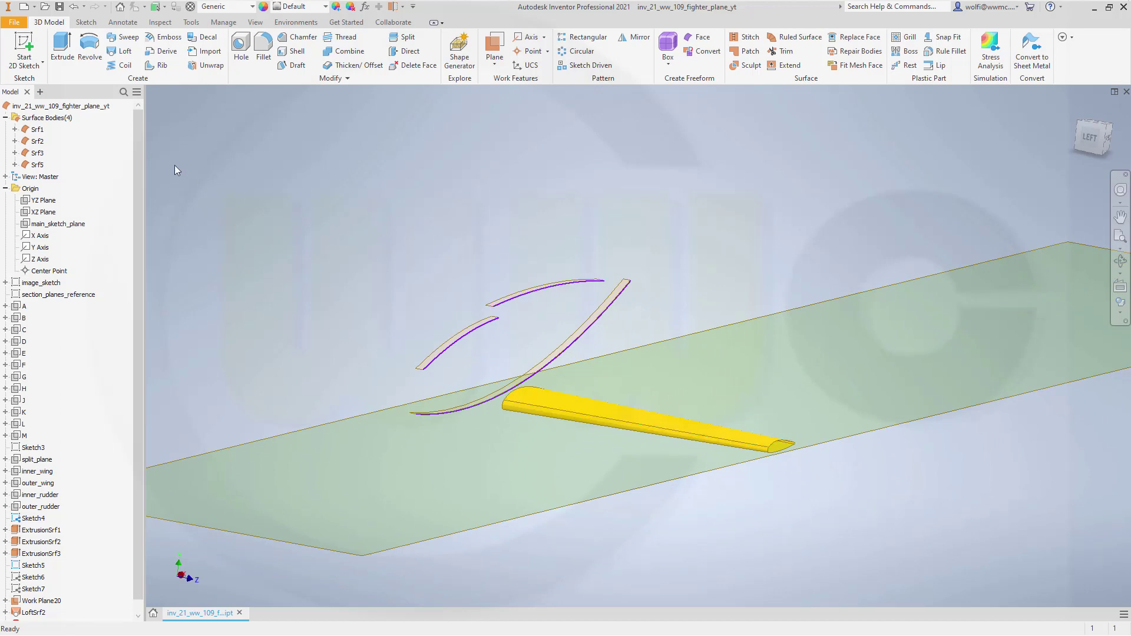
- Start a 2D sketch on Work Plane20, then start and cancel an interpolation spline
left_click(24, 47)
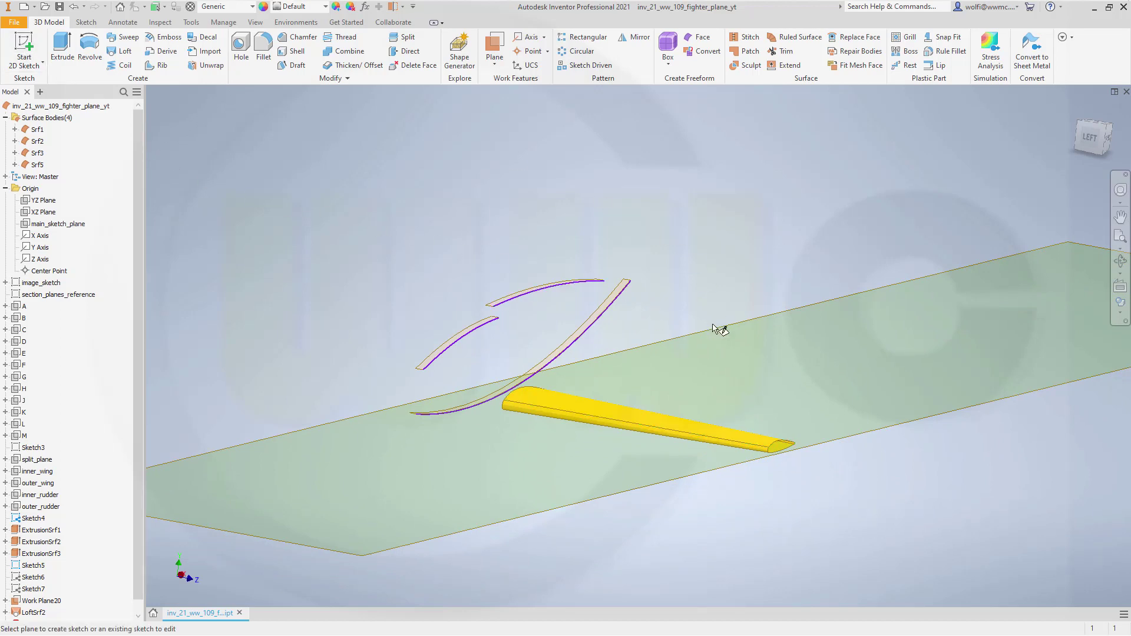
left_click(867, 437)
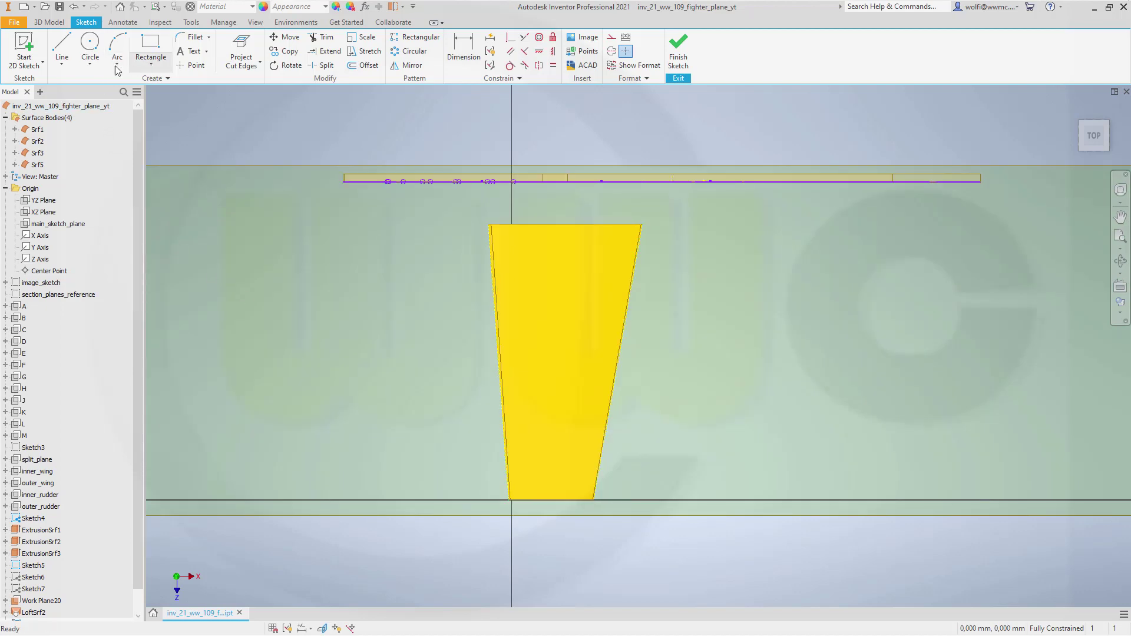
left_click(62, 65)
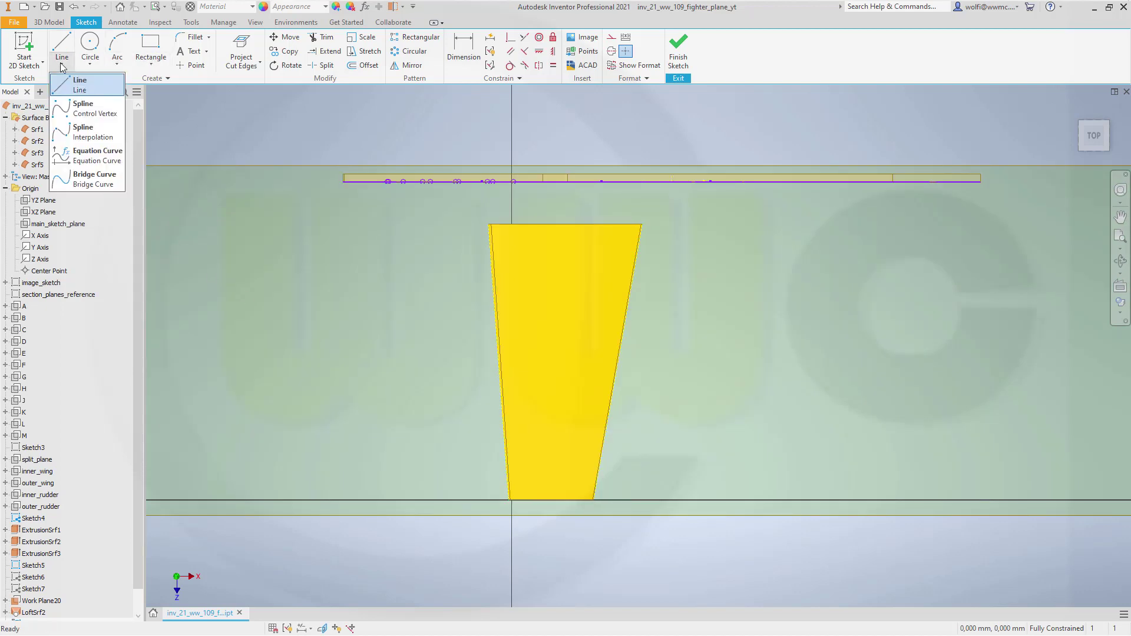
left_click(91, 132)
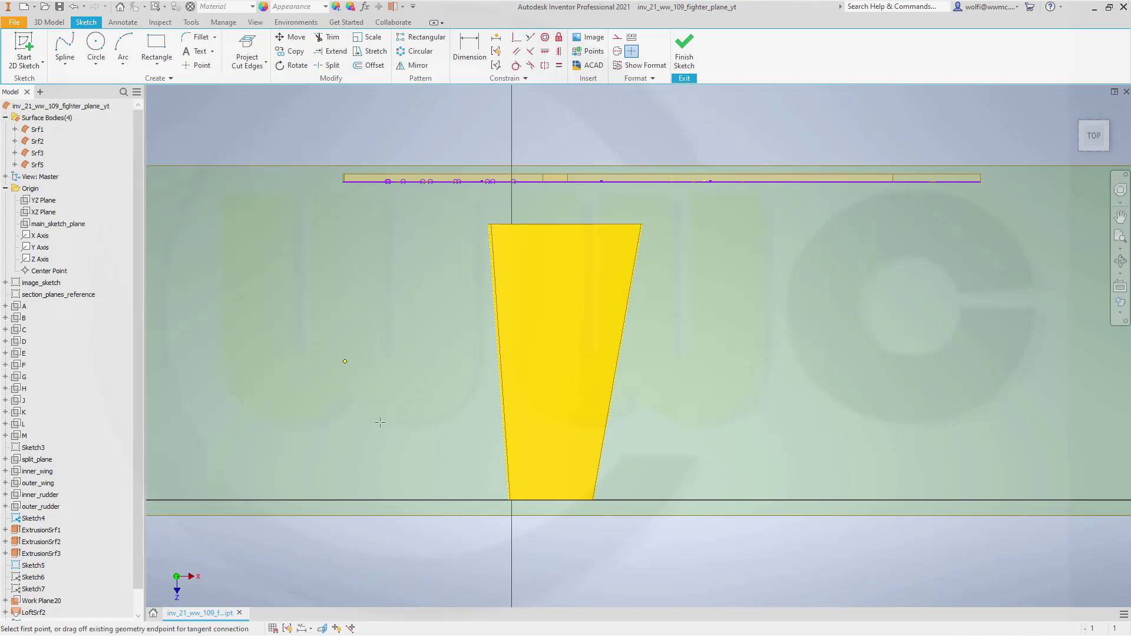
left_click(510, 501)
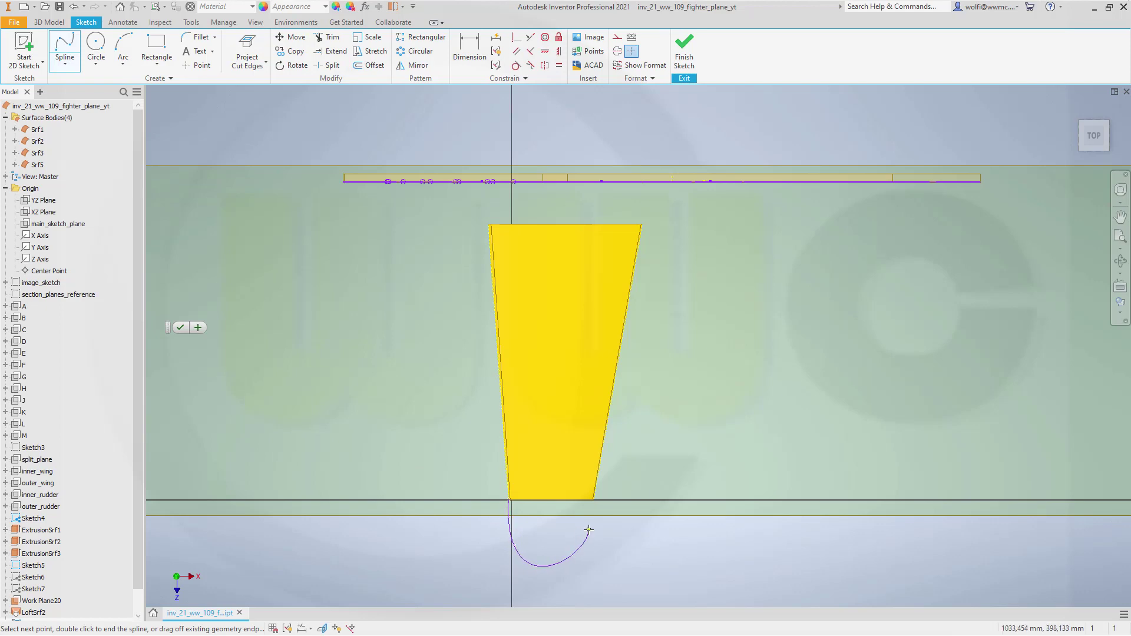
key("Escape")
key("Escape")
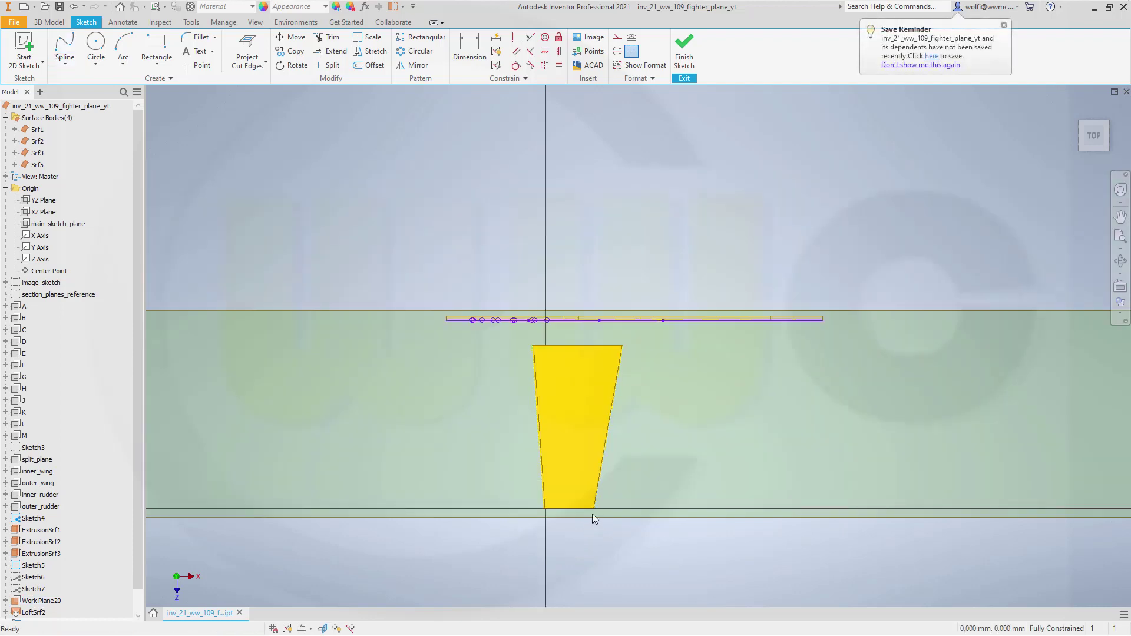
- Hide the Srf5 surface and the work plane
scroll(592, 515, "down", 3)
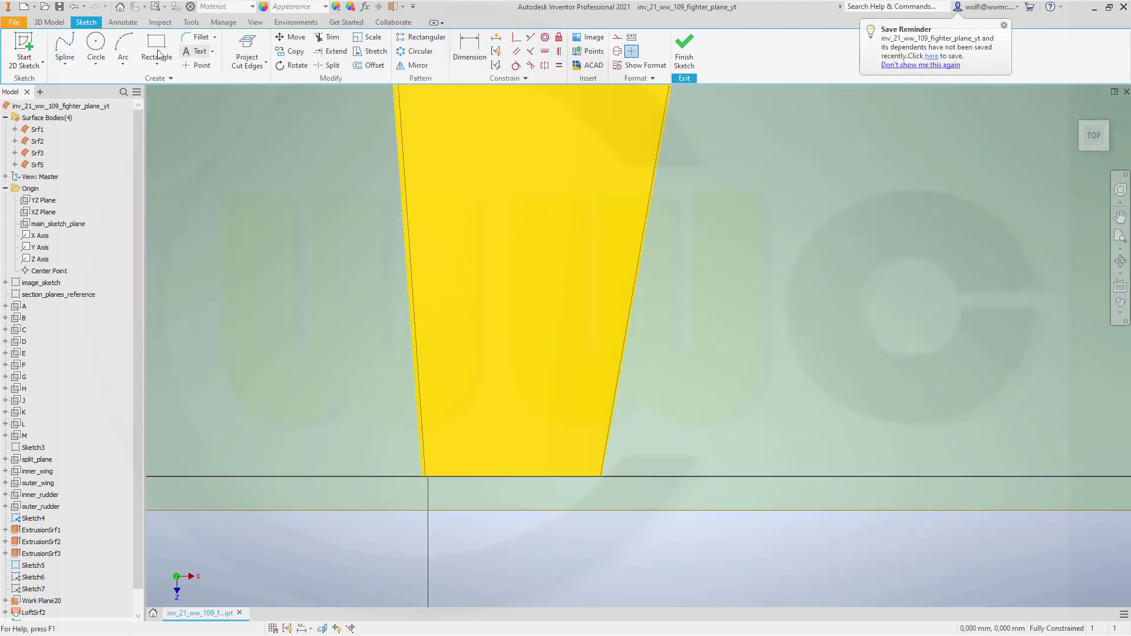
right_click(34, 167)
left_click(92, 288)
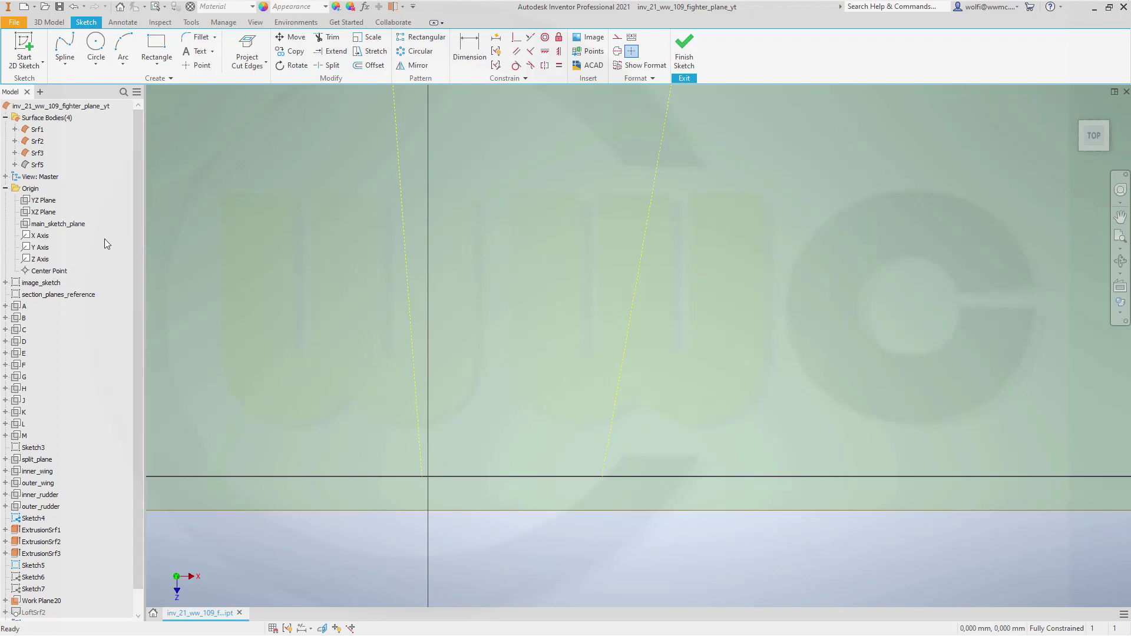
right_click(51, 601)
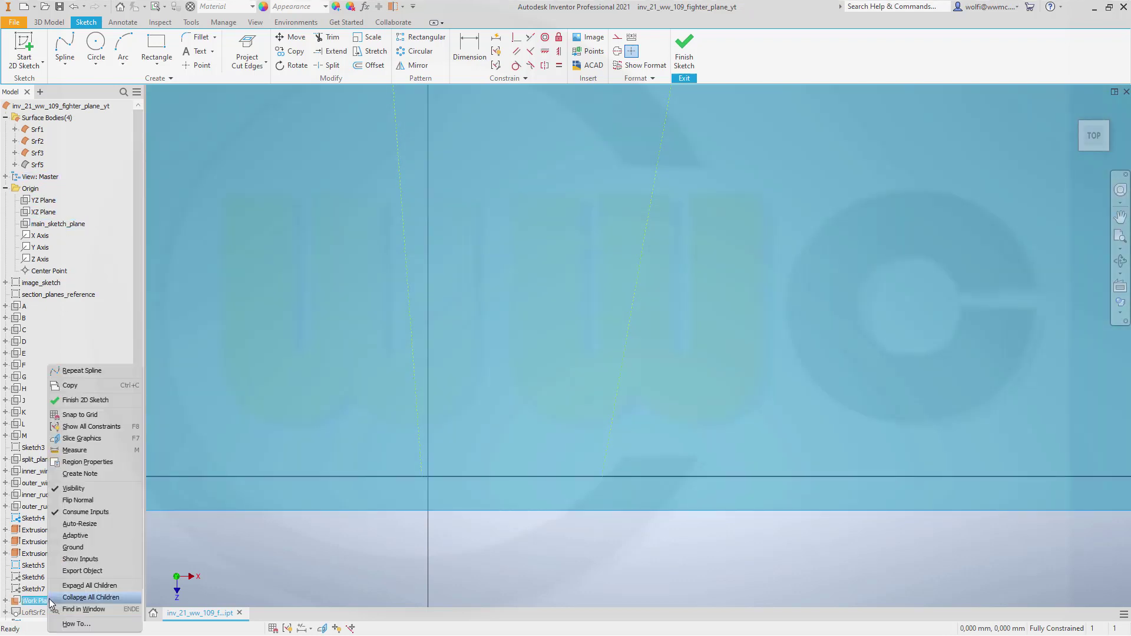
left_click(72, 490)
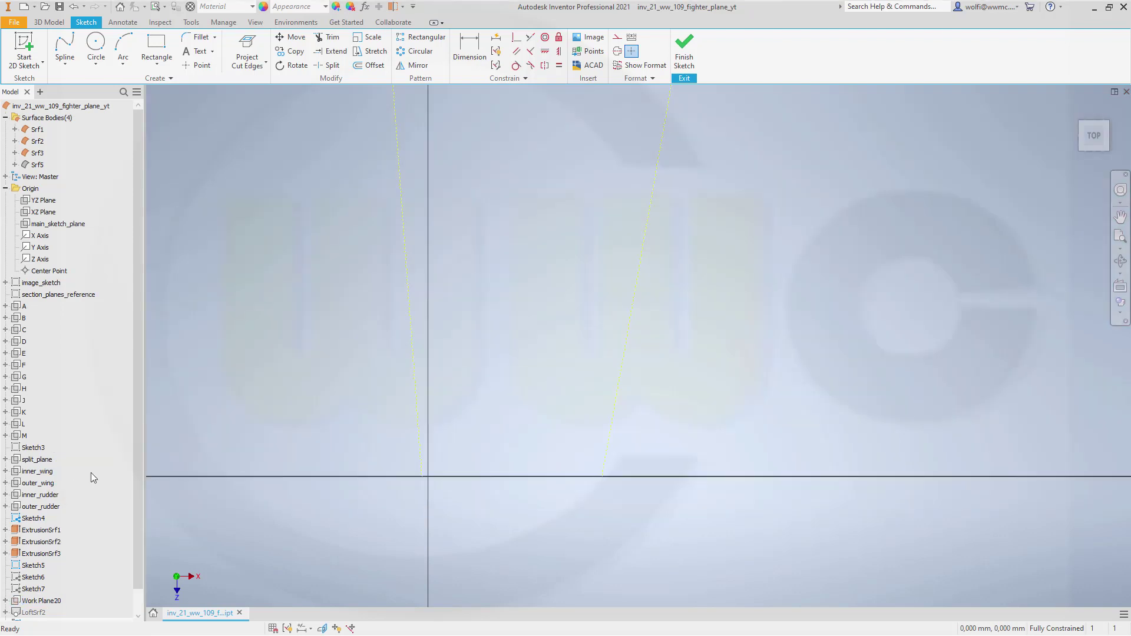
- Draw a U-shaped interpolation spline from the left line's end, through a lower point, to the right line's end
left_click(65, 45)
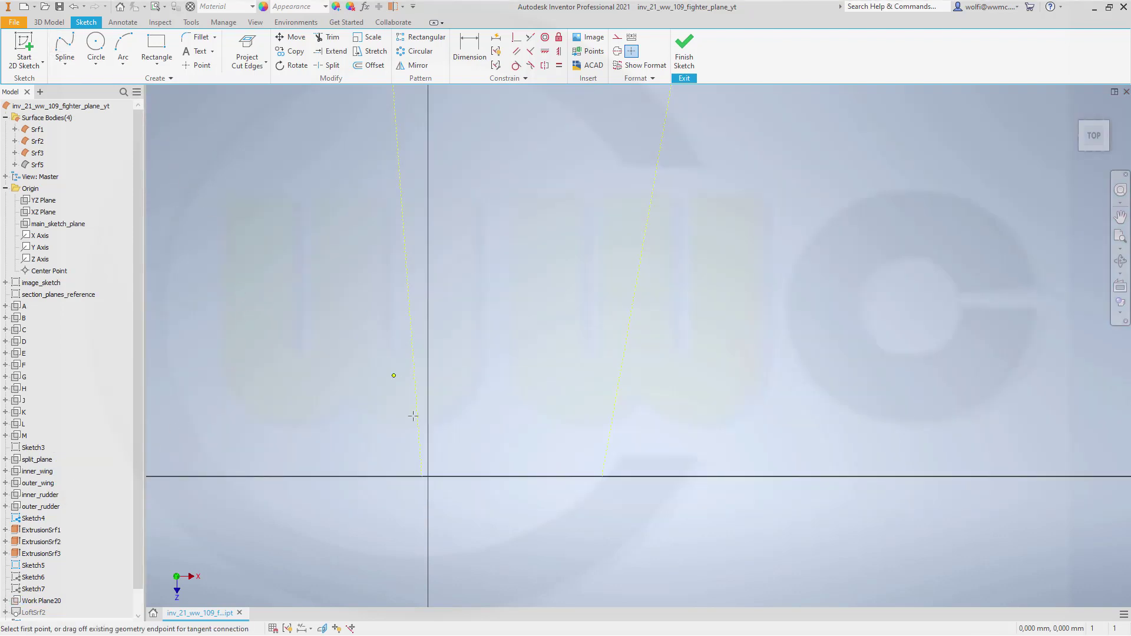
left_click(422, 476)
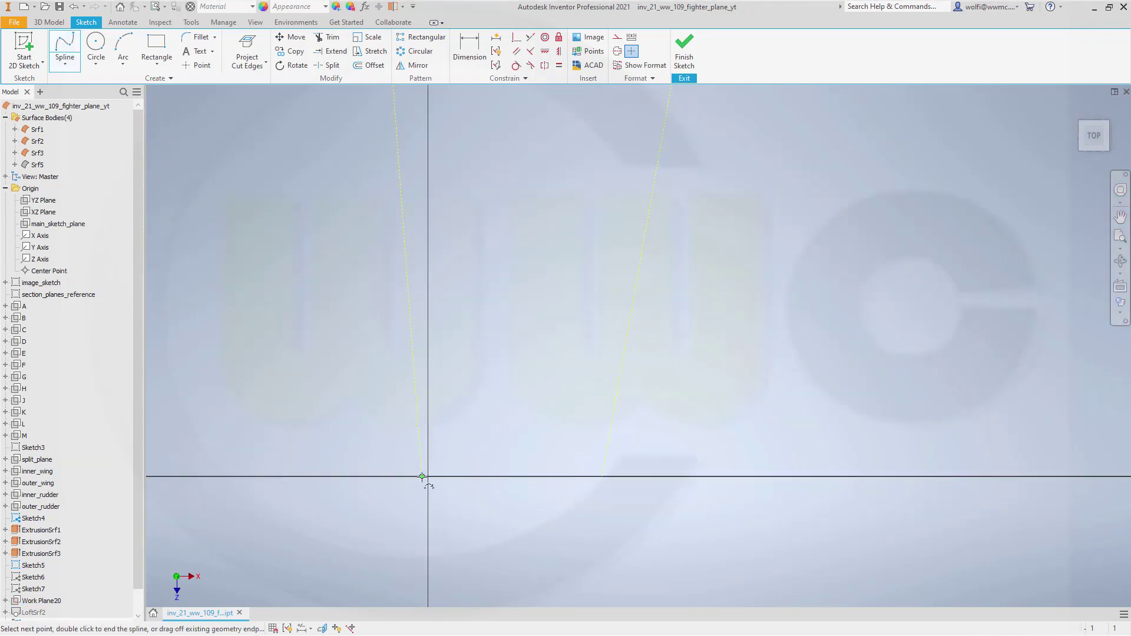
left_click(432, 537)
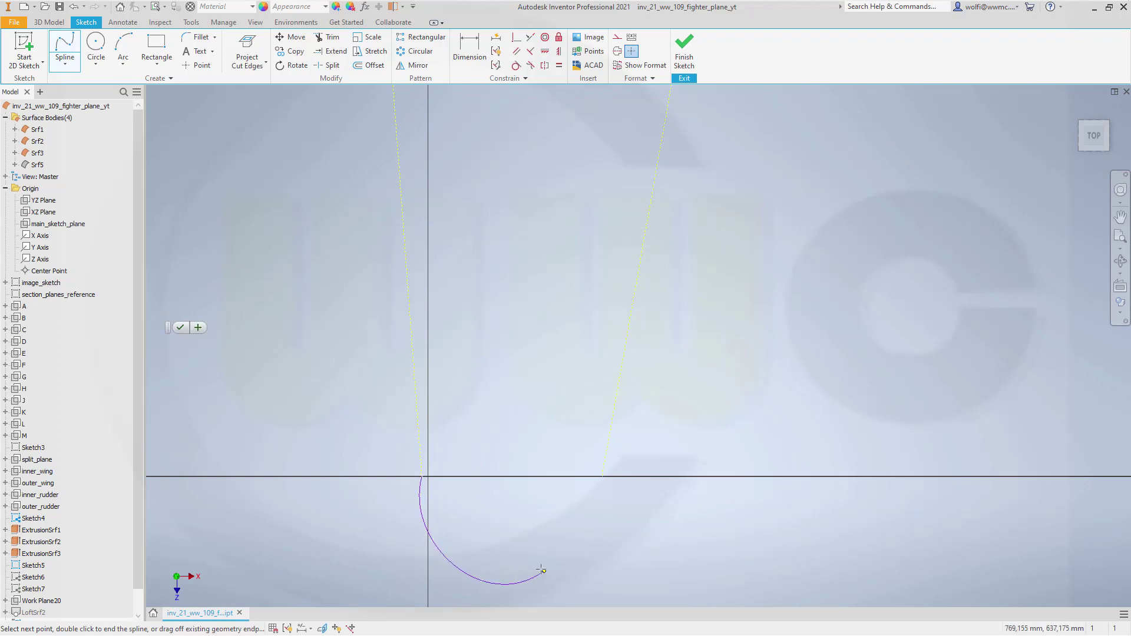
left_click(598, 480)
right_click(666, 443)
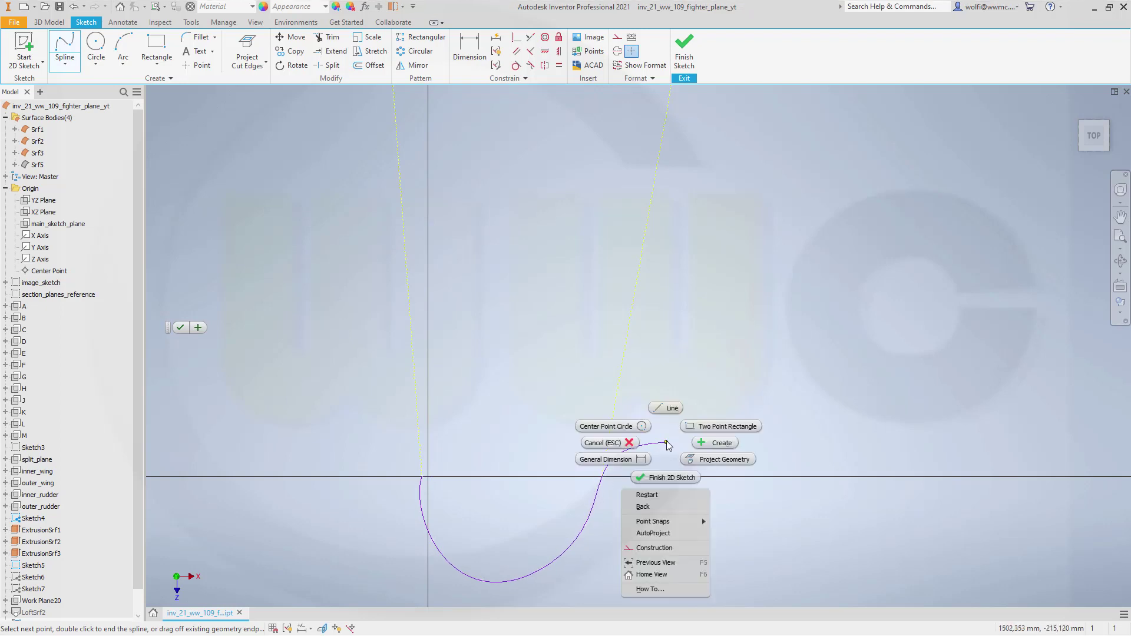
left_click(697, 439)
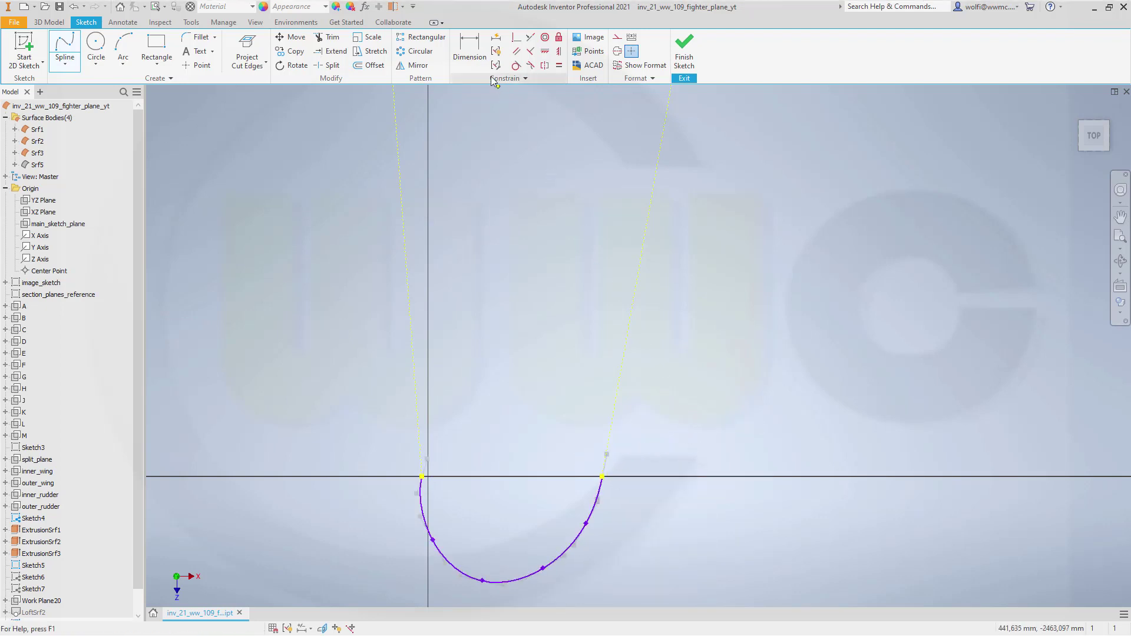
- Make both spline ends tangent to the left and right construction lines
left_click(516, 66)
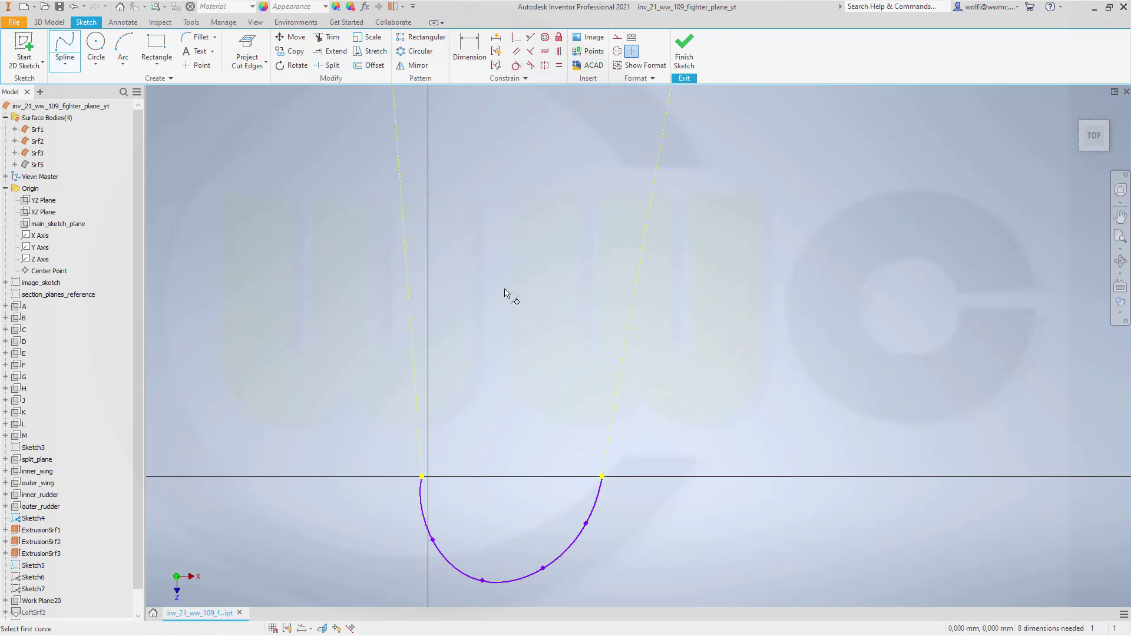
left_click(420, 459)
left_click(422, 502)
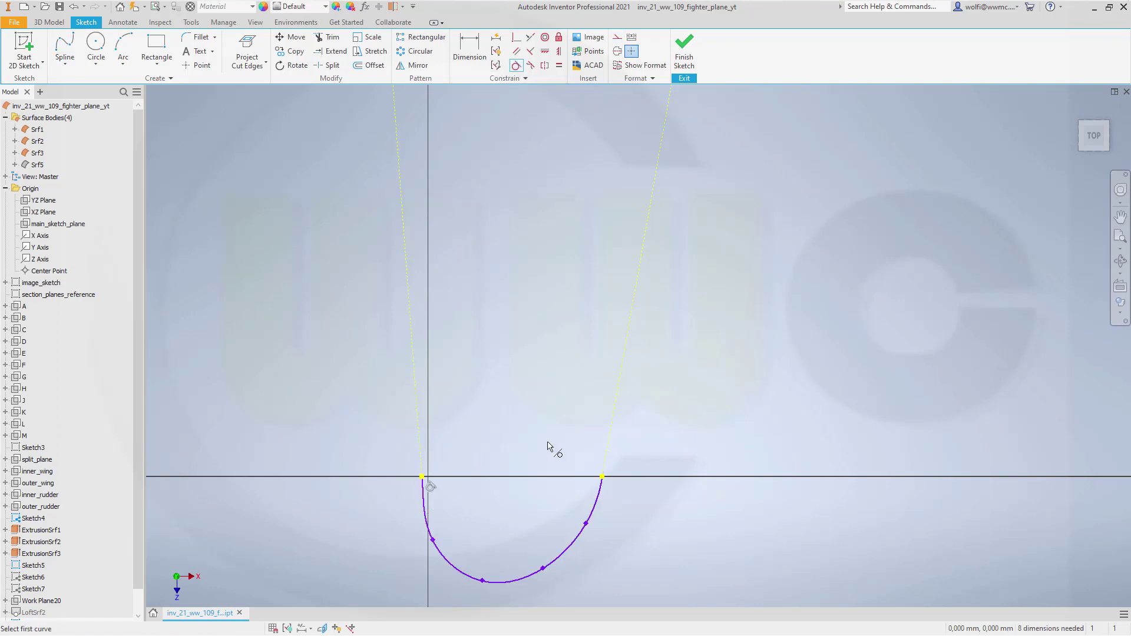
left_click(609, 463)
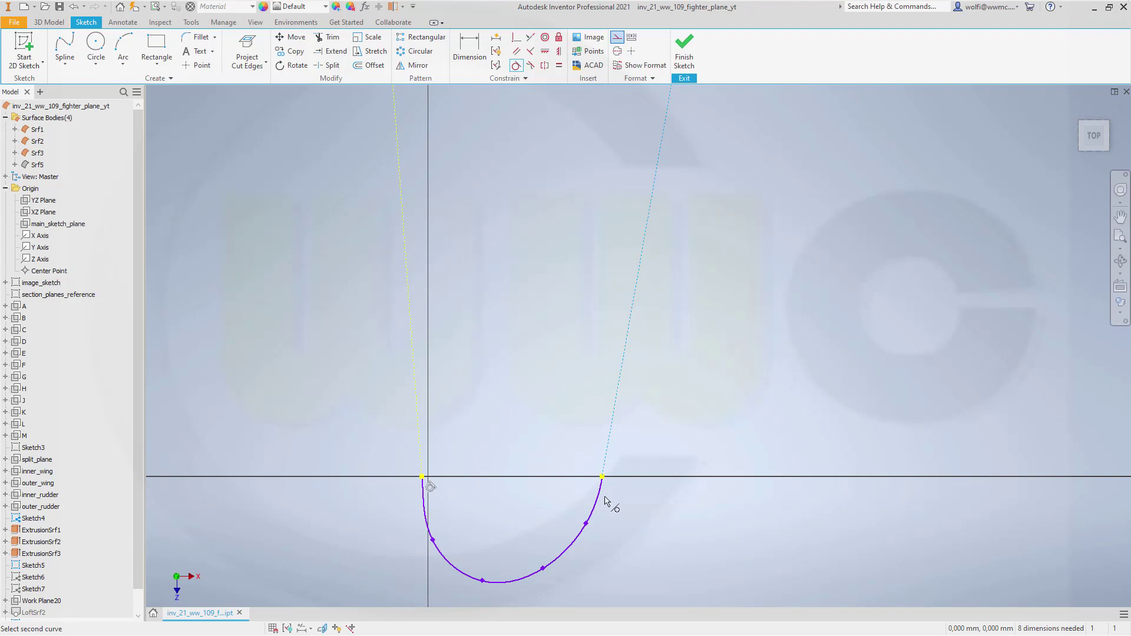
left_click(604, 496)
key("Escape")
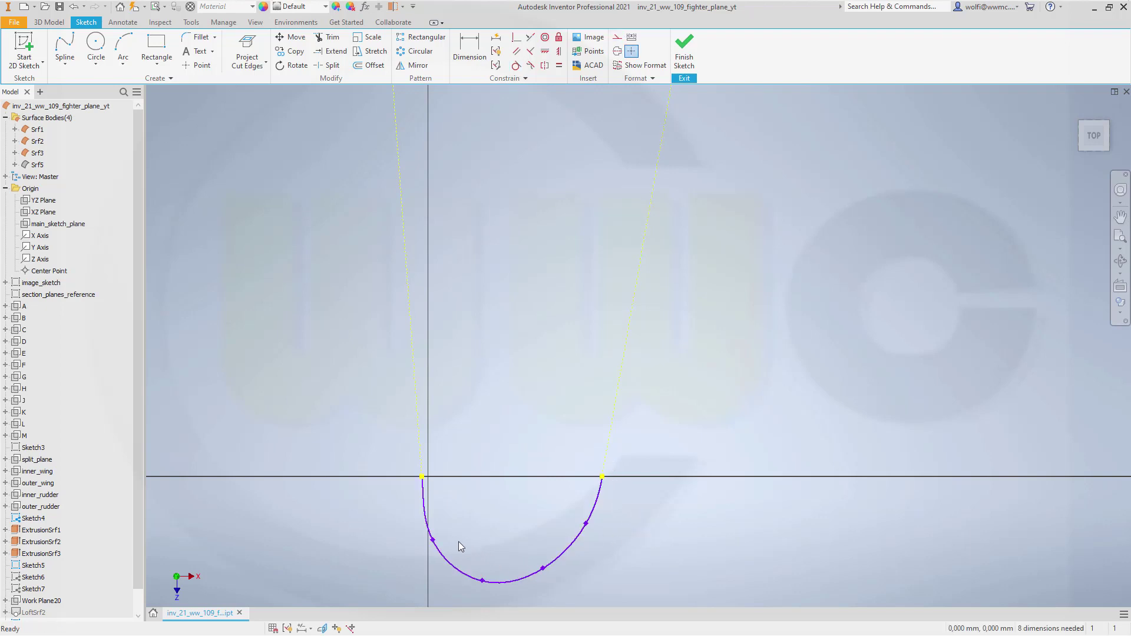
- Reshape the spline by adjusting its fit points, raising the bottom point slightly
left_click_drag(434, 541, 439, 543)
left_click_drag(483, 581, 542, 565)
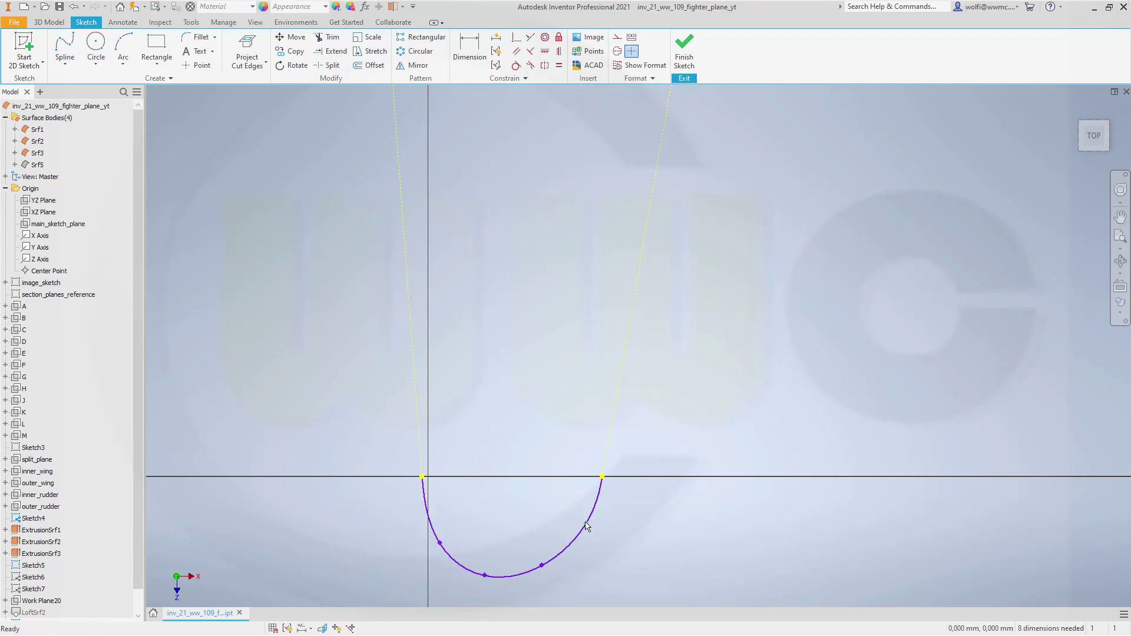
left_click_drag(586, 524, 581, 524)
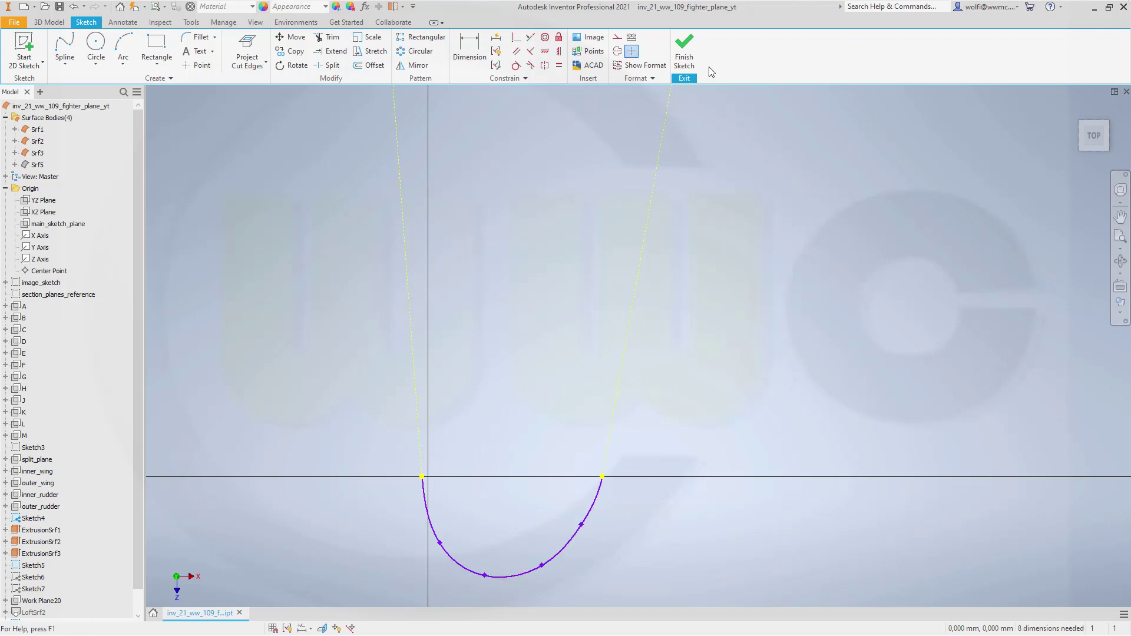
- Finish the sketch and make the Srf5 surface visible again
left_click(684, 47)
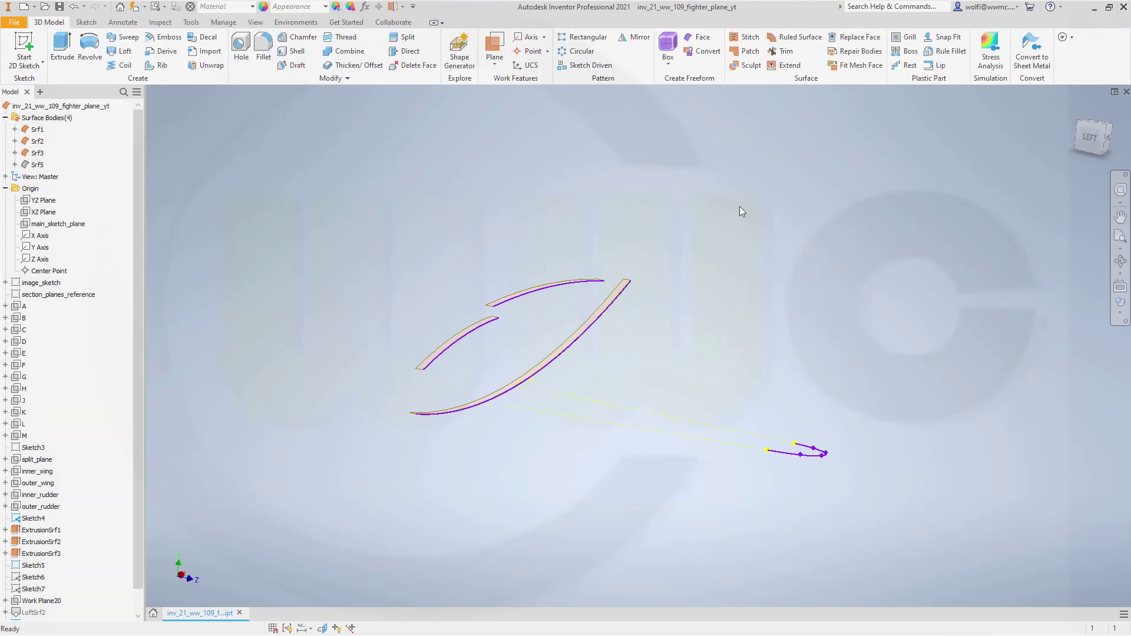
right_click(49, 167)
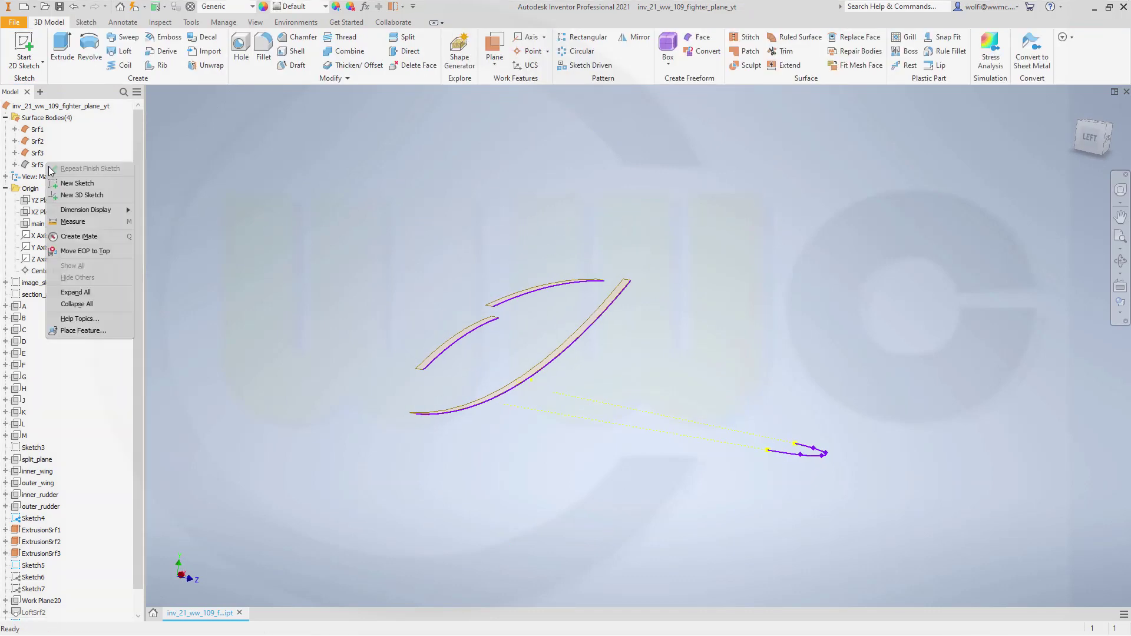
left_click(107, 152)
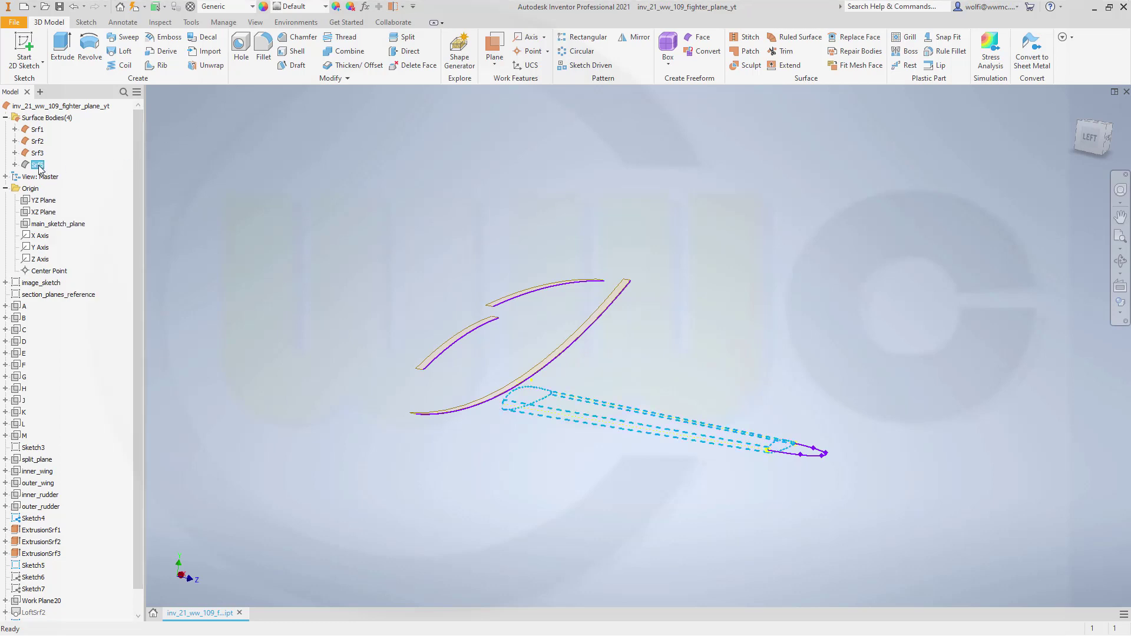
right_click(48, 166)
left_click(65, 227)
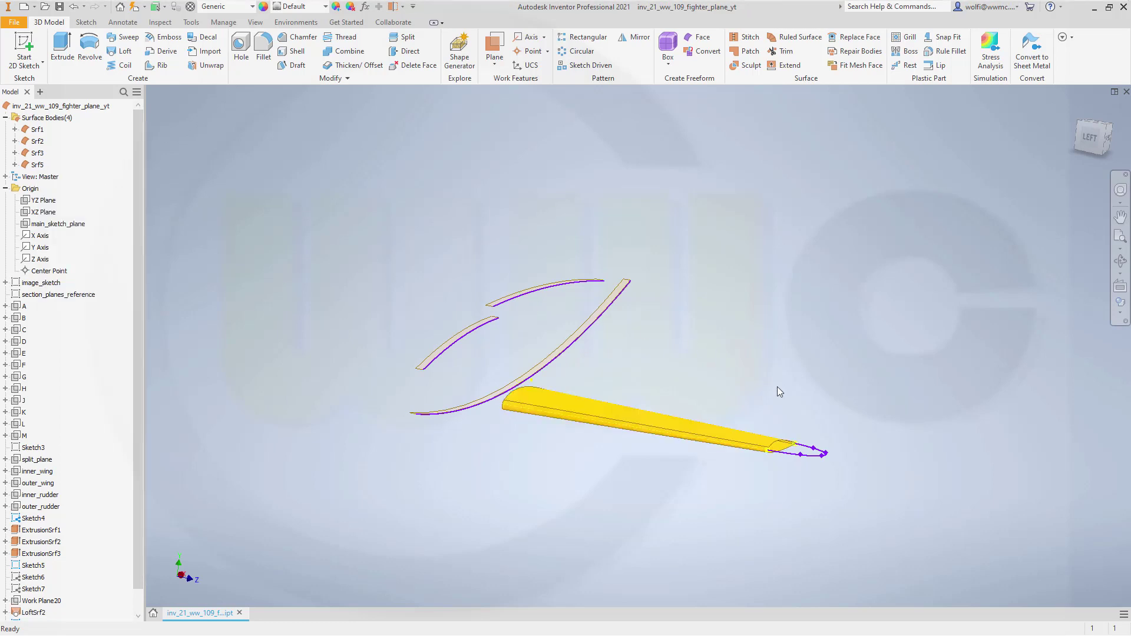
scroll(810, 428, "up", 5)
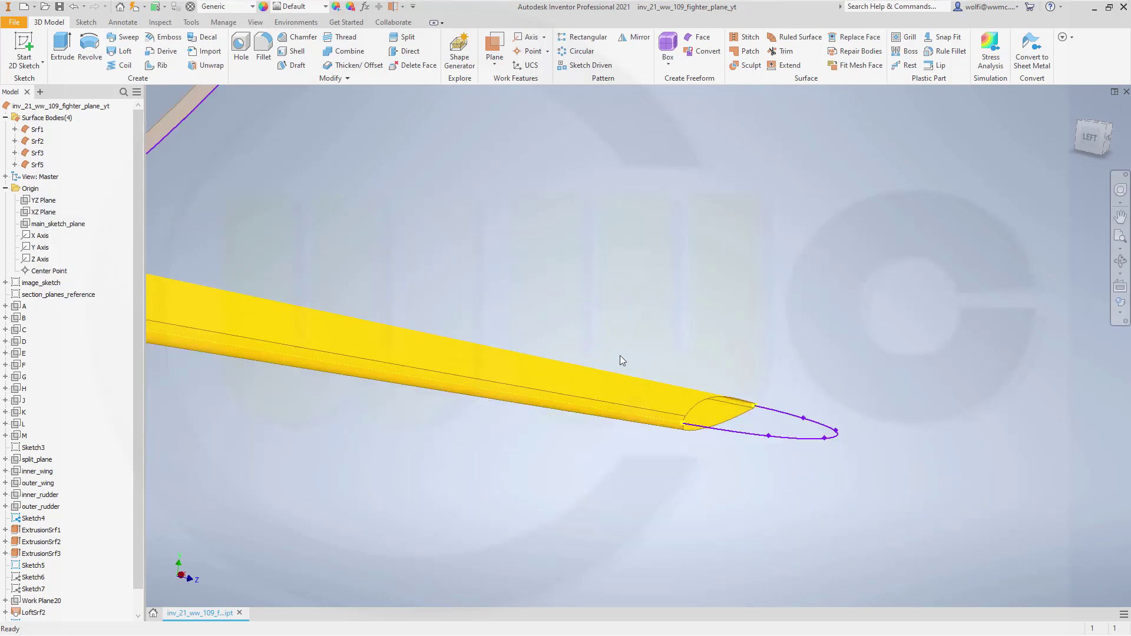
scroll(722, 492, "up", 3)
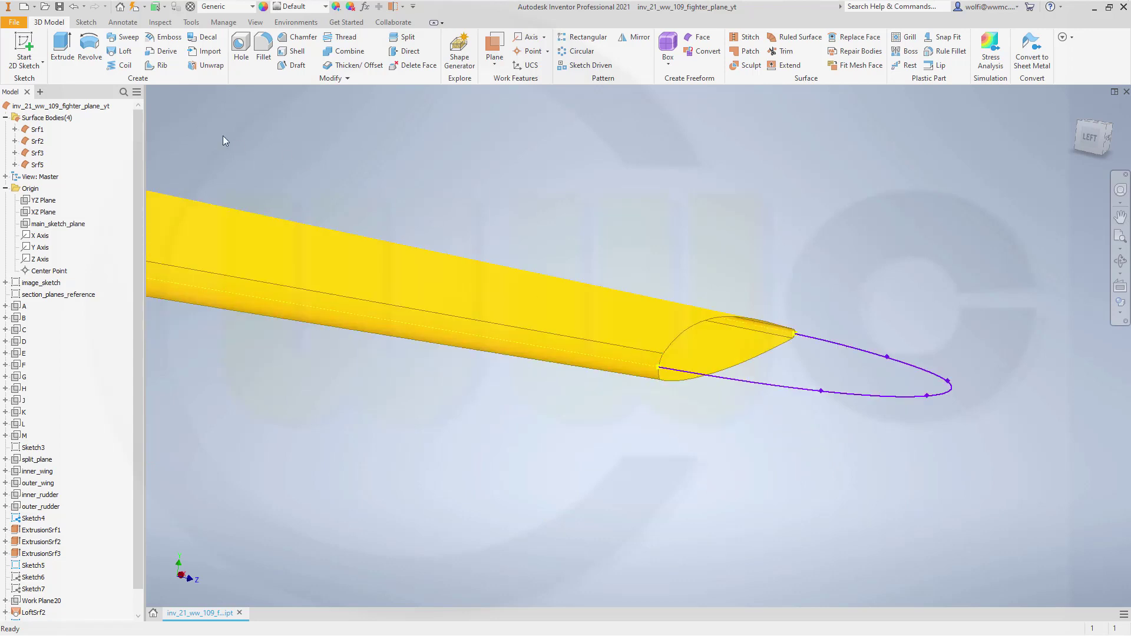
- Loft a surface between the two wing-tip edges, using the U-shaped sketch spline as rail
left_click(121, 52)
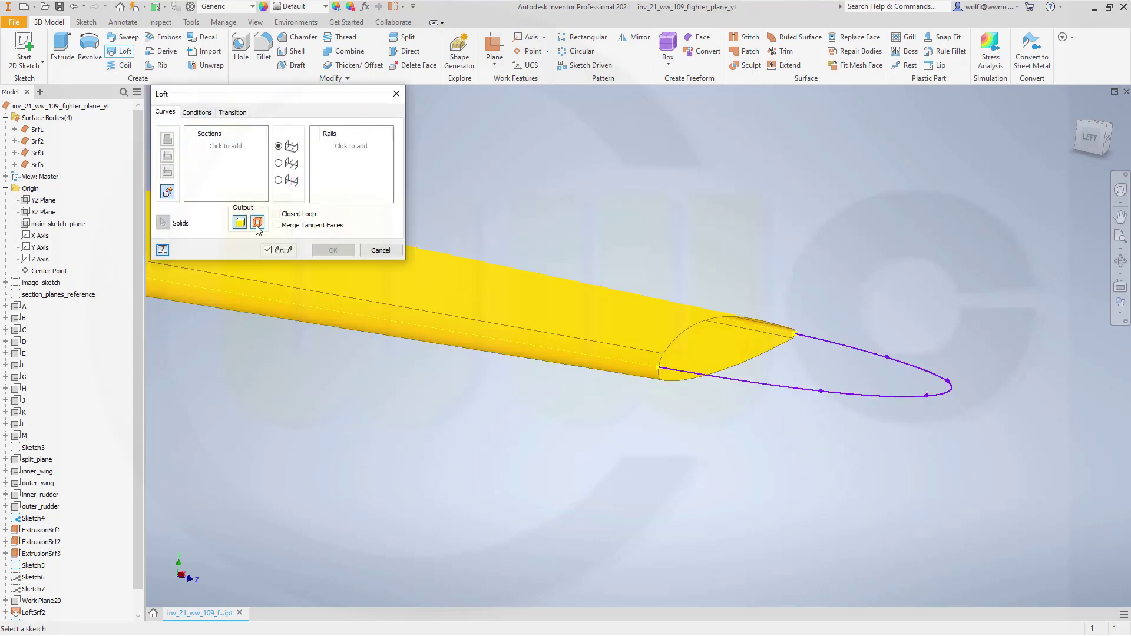
left_click(258, 223)
scroll(647, 446, "up", 2)
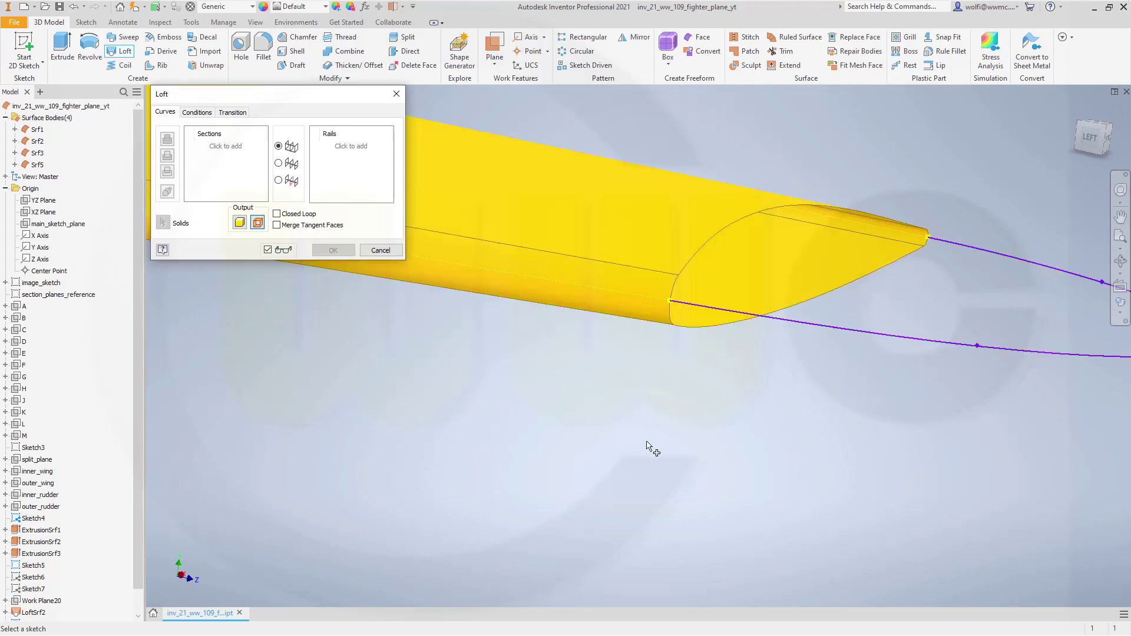
scroll(646, 446, "up", 3)
scroll(676, 240, "down", 3)
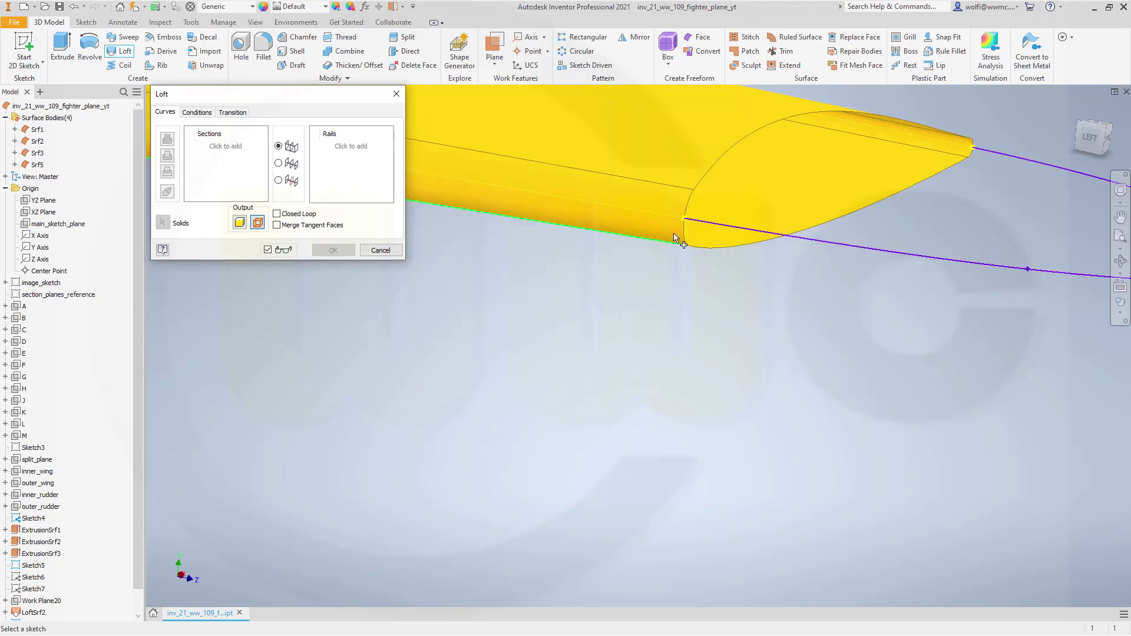
left_click(692, 206)
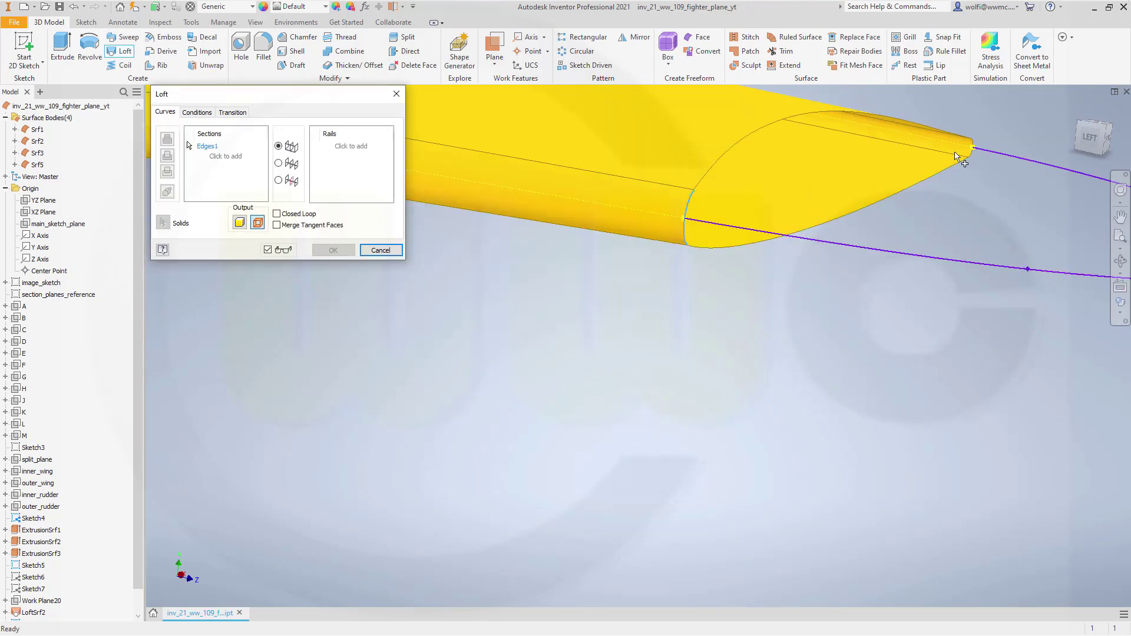
scroll(1015, 135, "up", 2)
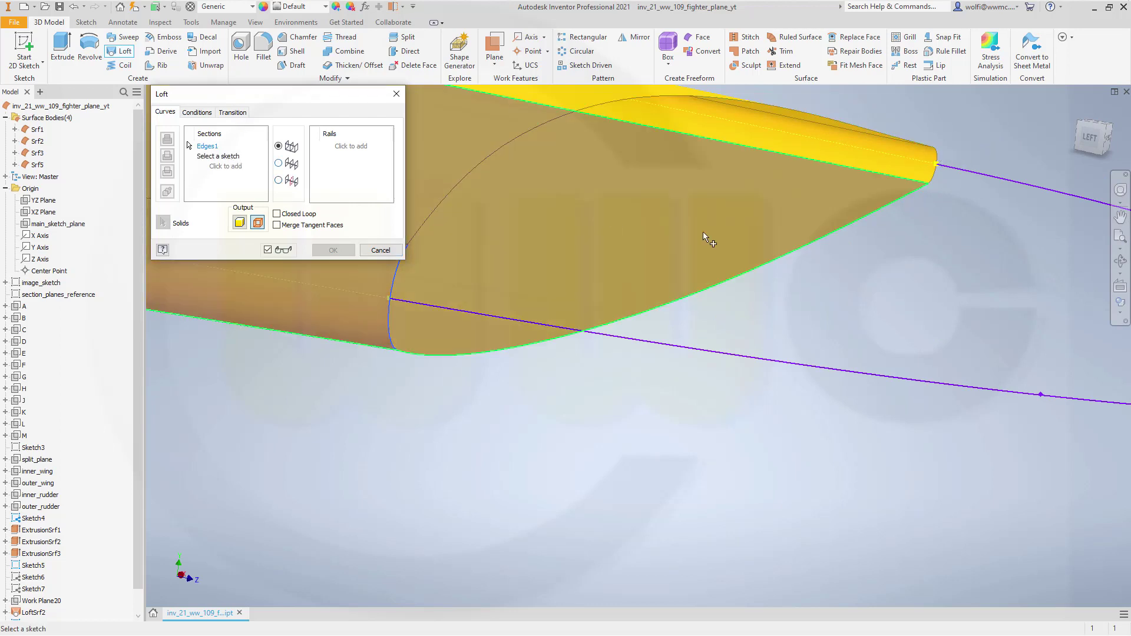
left_click(934, 178)
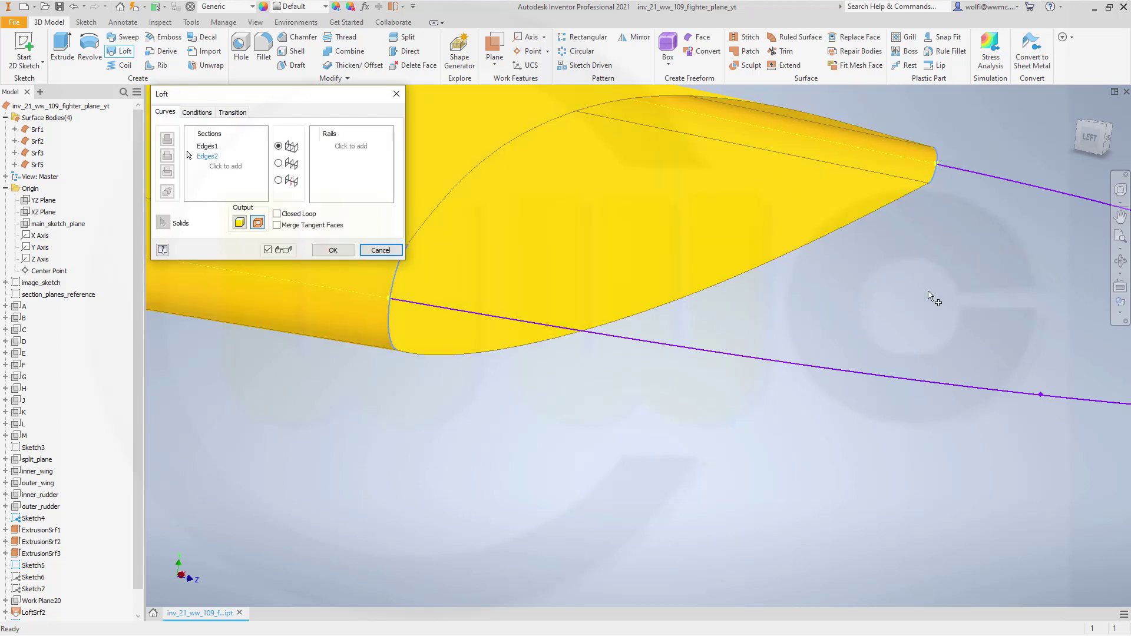
left_click(337, 152)
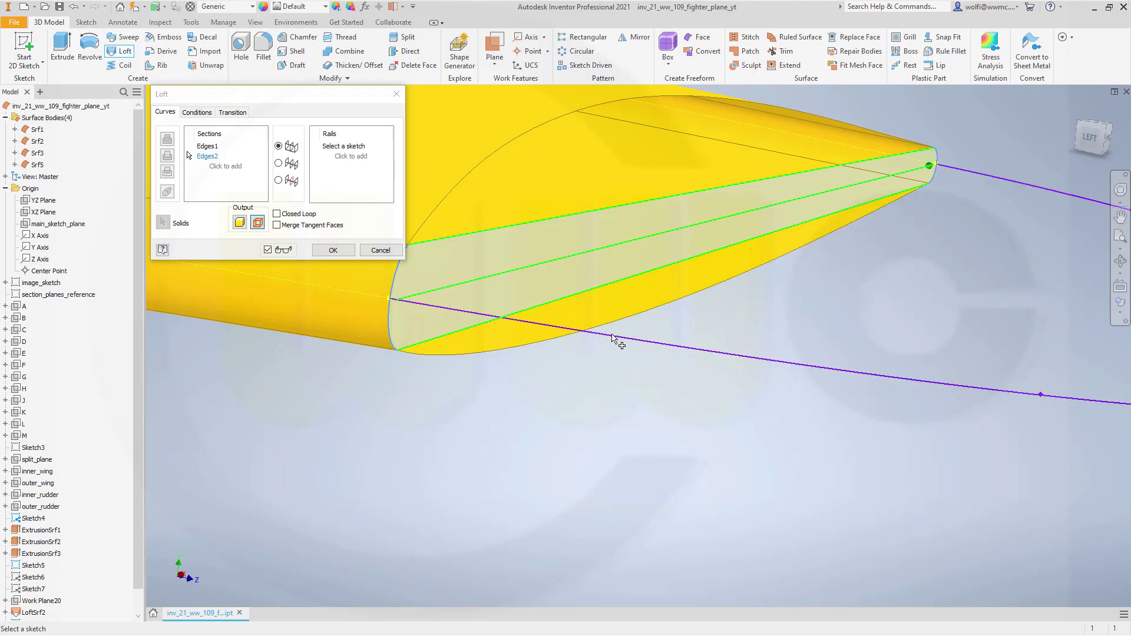
left_click(343, 151)
left_click(678, 347)
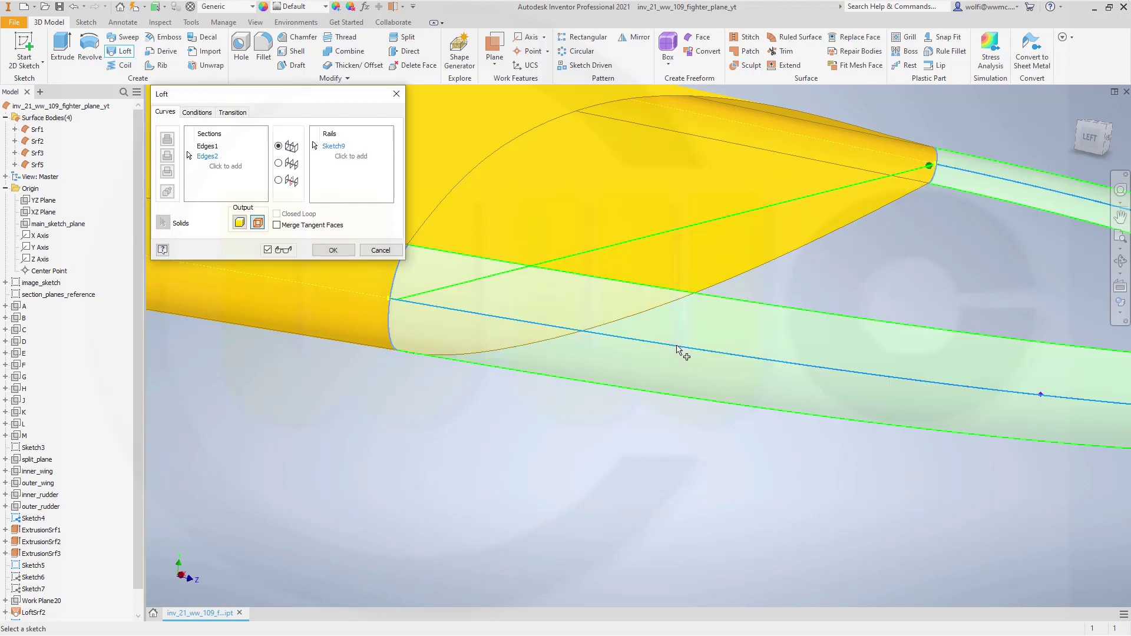
left_click(331, 250)
- Turn off Translucent on the new Srf6 tip surface
scroll(715, 315, "down", 3)
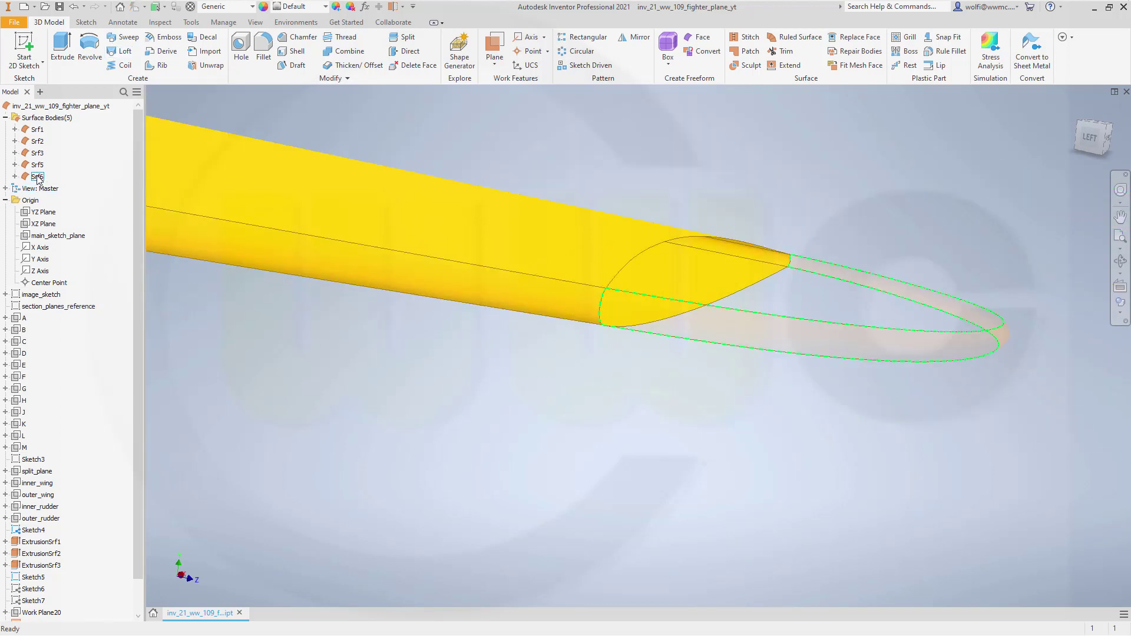
right_click(35, 177)
left_click(68, 241)
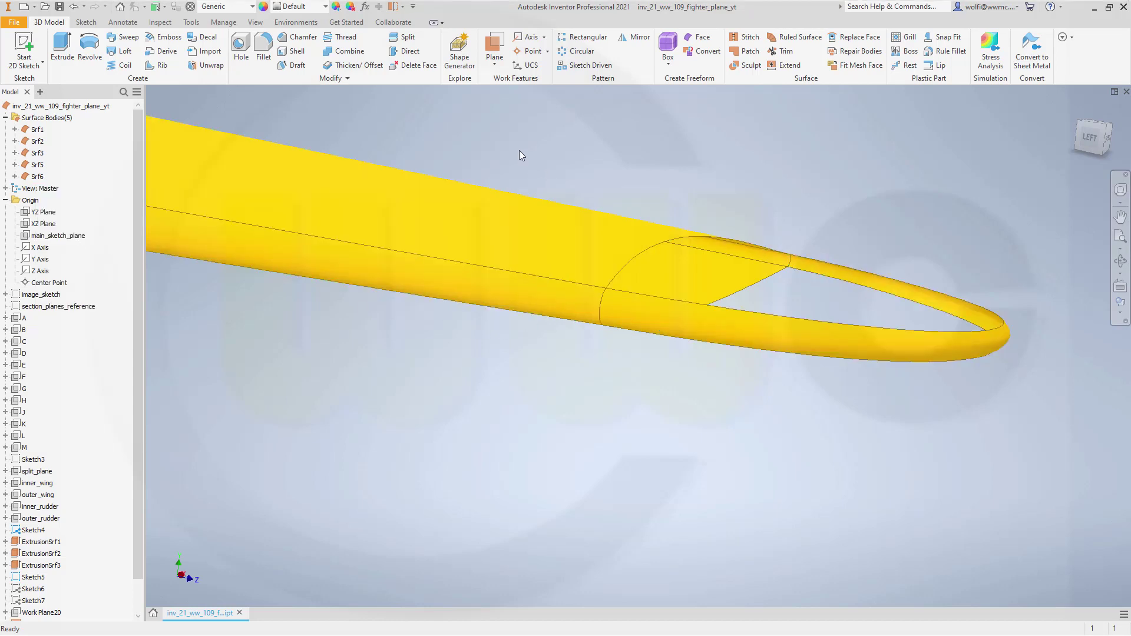
- Patch the tip arc edge and lower loop edge, both Tangent, with Edges2 weight 0,2
left_click(746, 51)
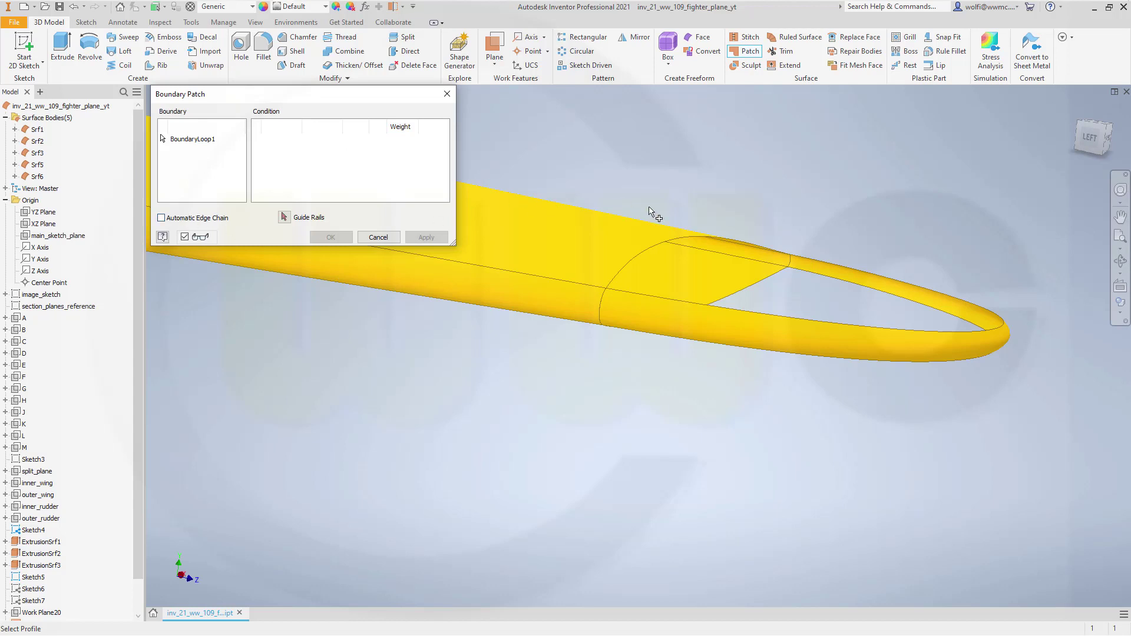
left_click(662, 252)
left_click(750, 315)
middle_click_drag(802, 216, 751, 216)
left_click(364, 140)
left_click(365, 158)
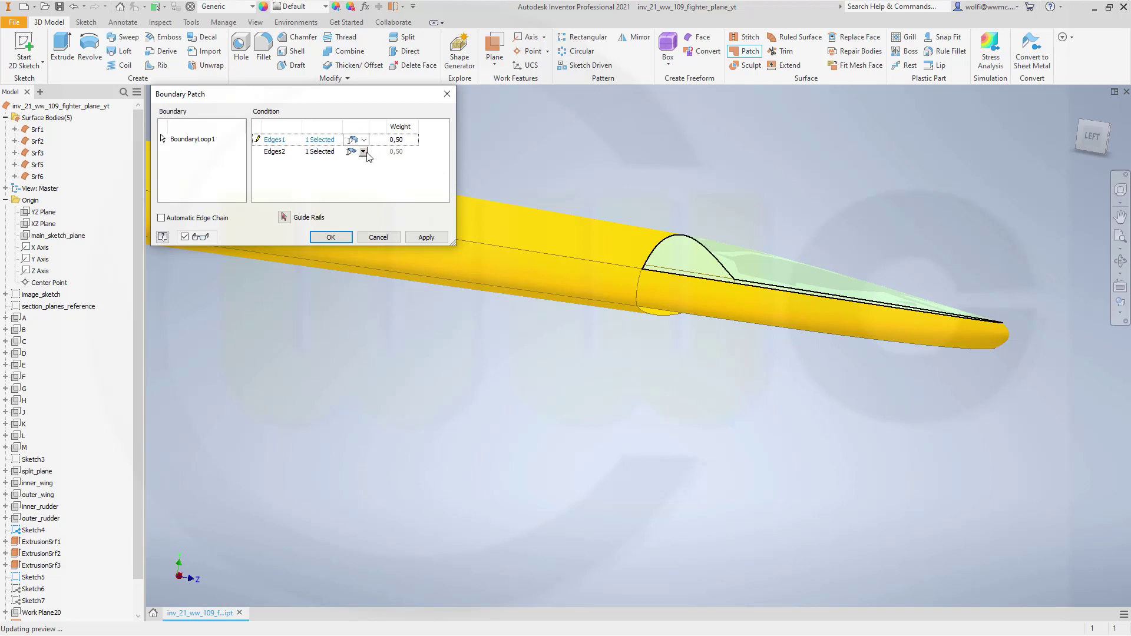
left_click(364, 152)
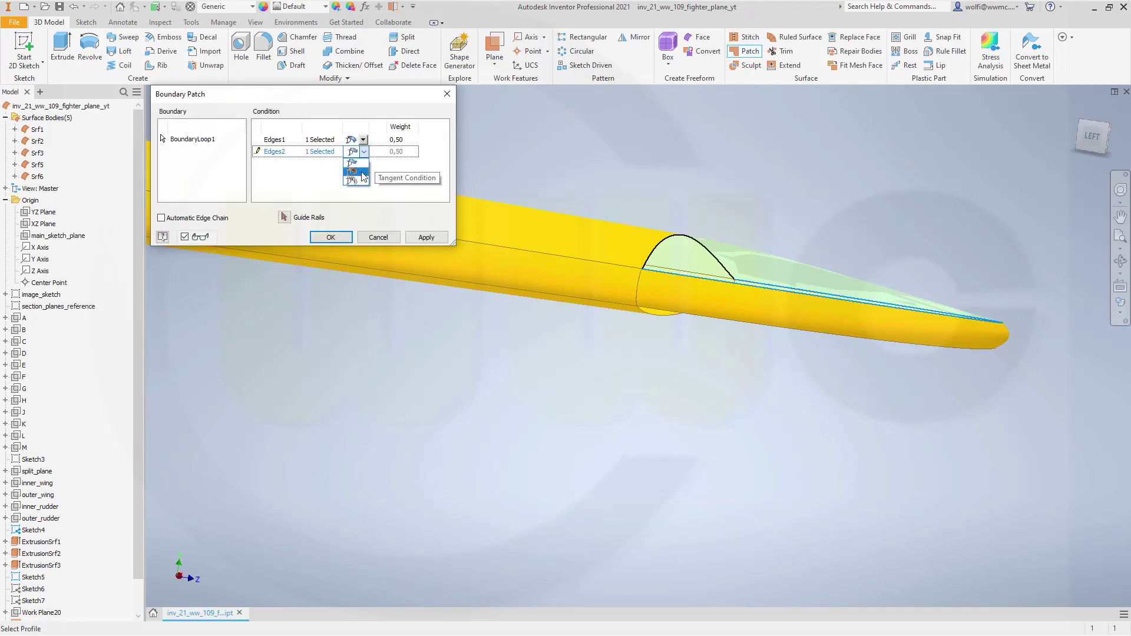
left_click(356, 180)
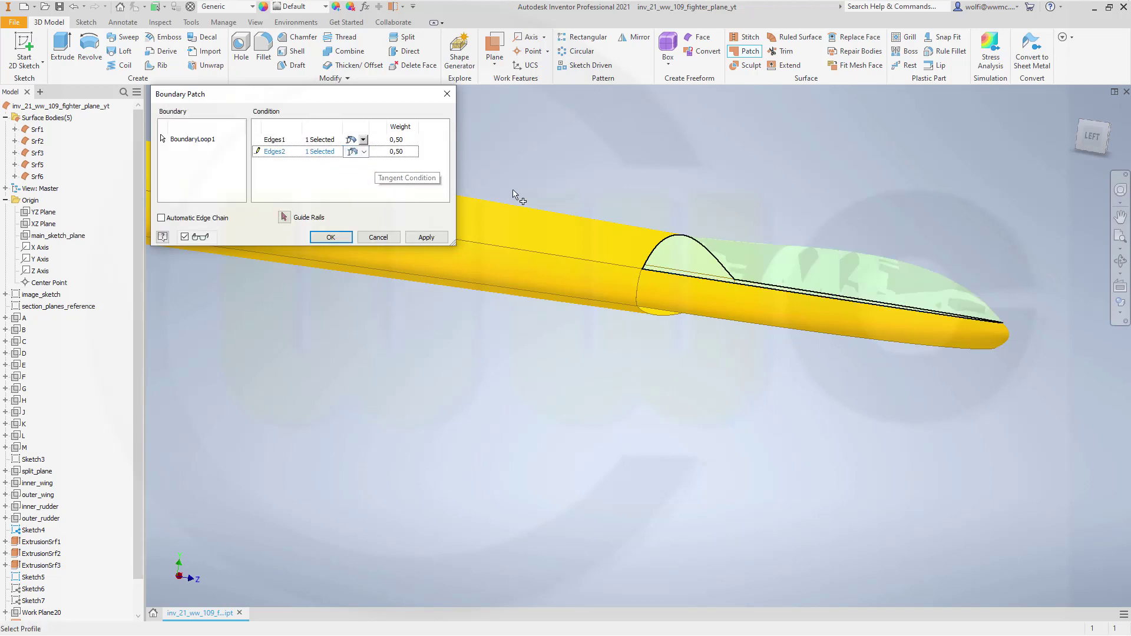
left_click(412, 152)
type("0,2")
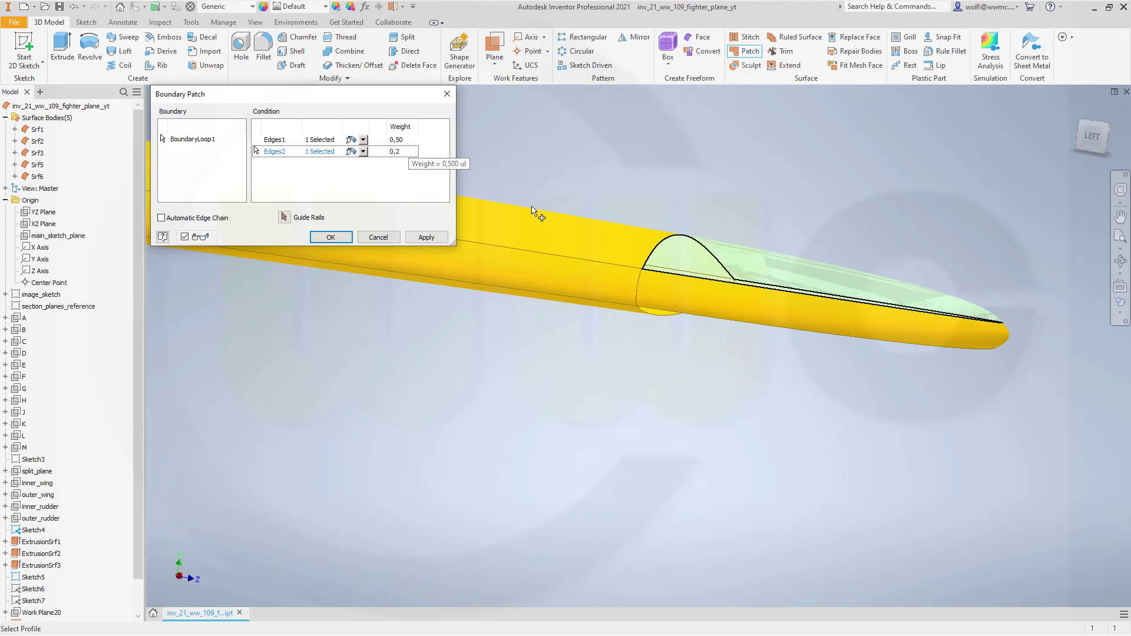
left_click(330, 237)
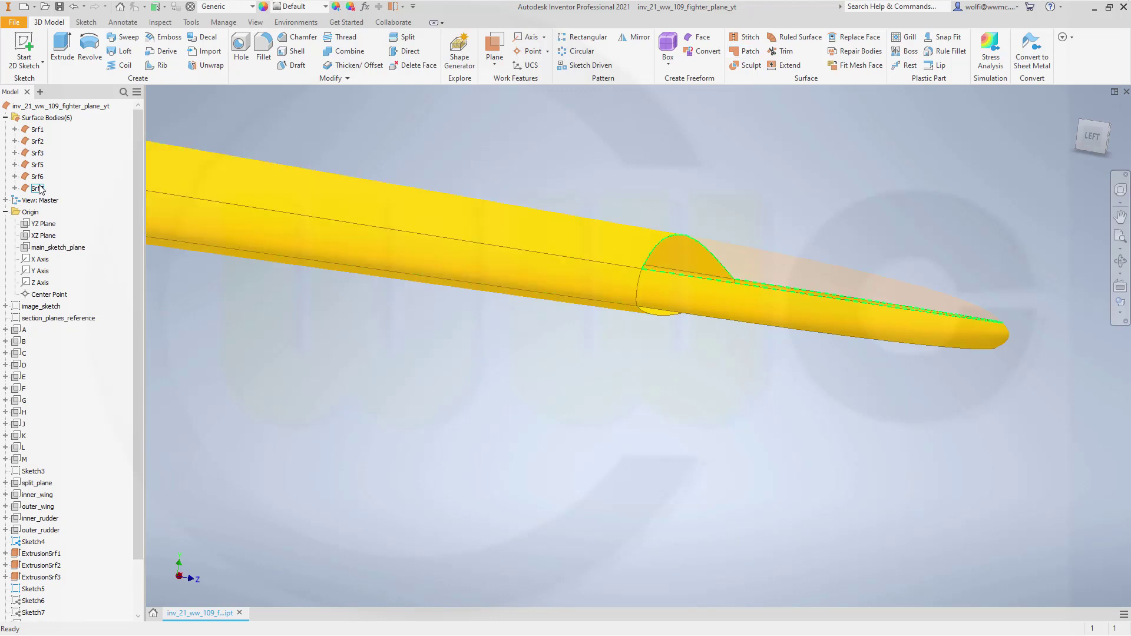
- Change Srf7's display and orbit to the wing tip's other open side
right_click(39, 187)
left_click(87, 256)
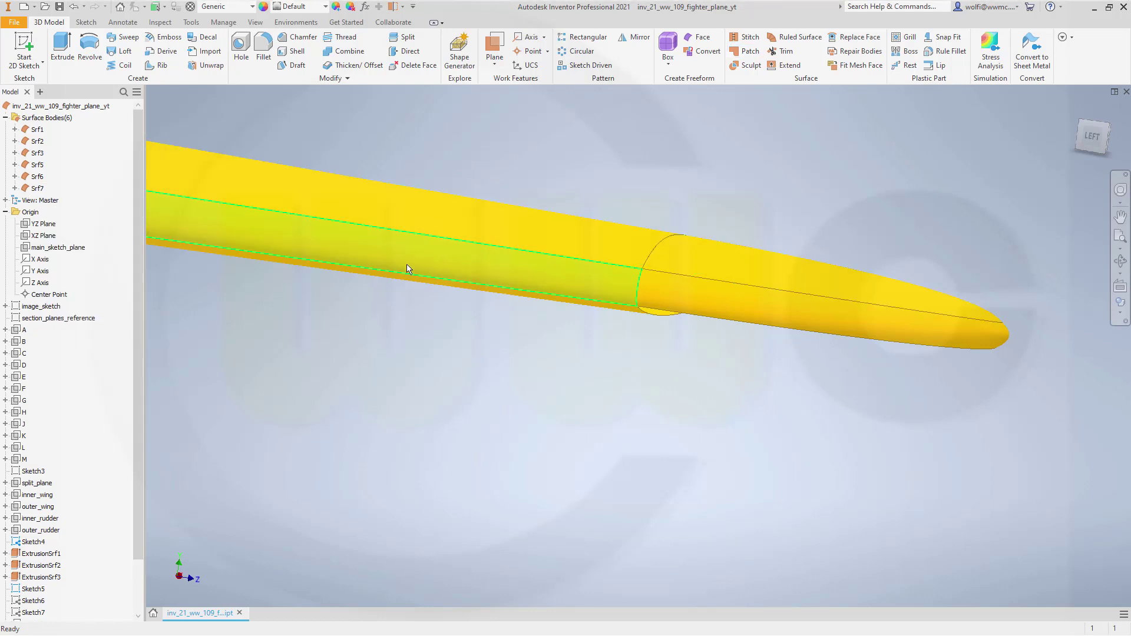
middle_click_drag(400, 266, 396, 98, "shift")
middle_click_drag(753, 169, 560, 212)
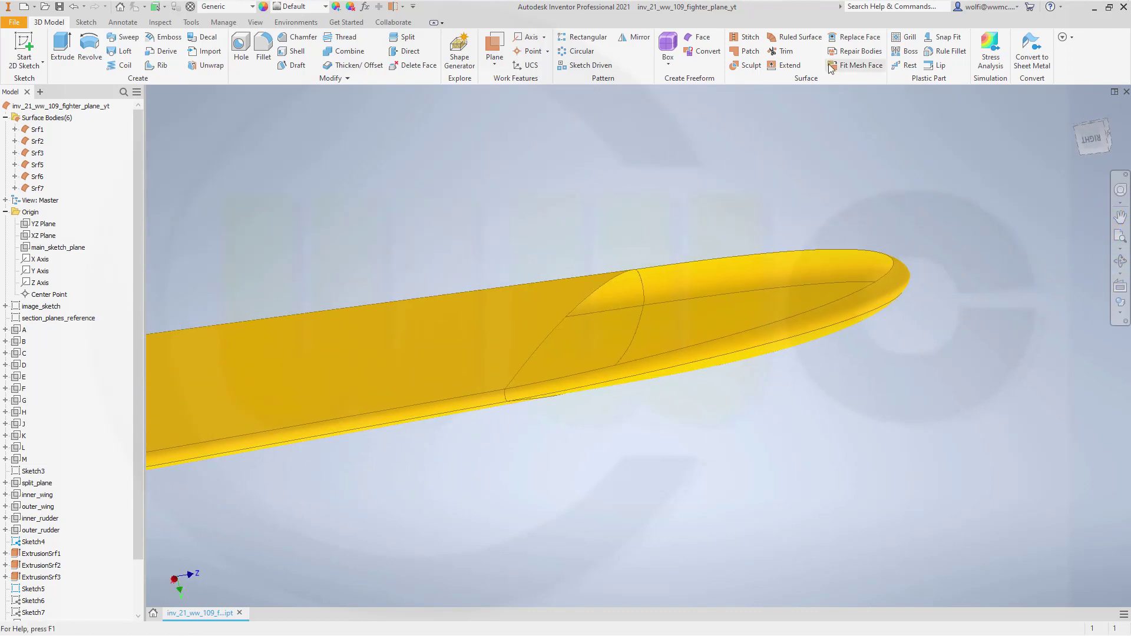
- Patch the remaining opening's two edges with Tangent conditions and Edges2 weight 0,2
left_click(747, 51)
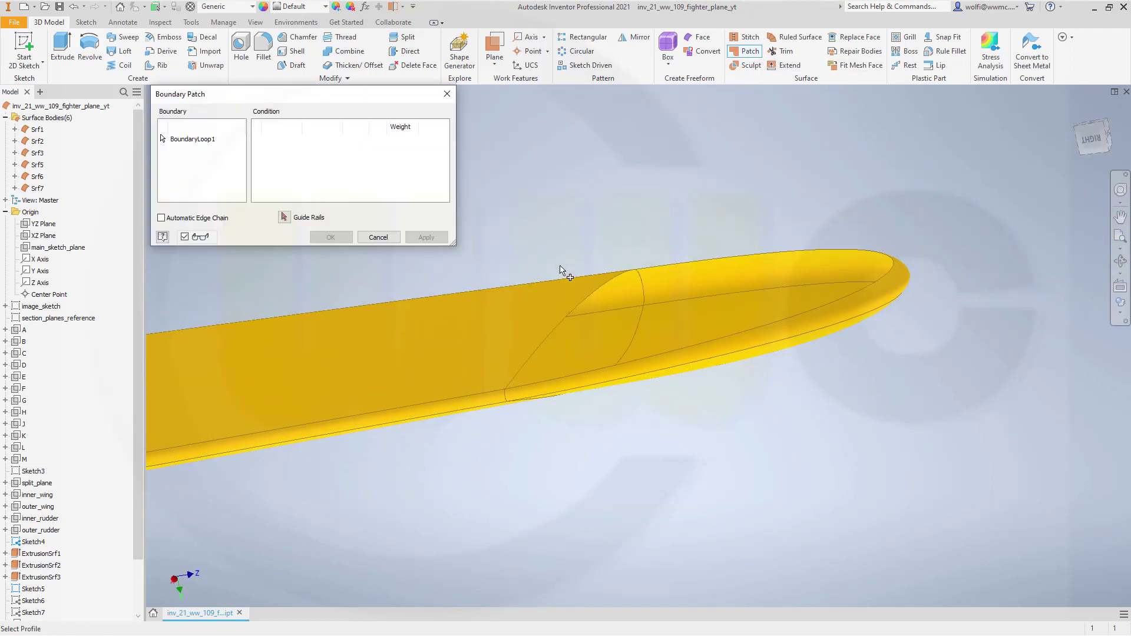
left_click(581, 305)
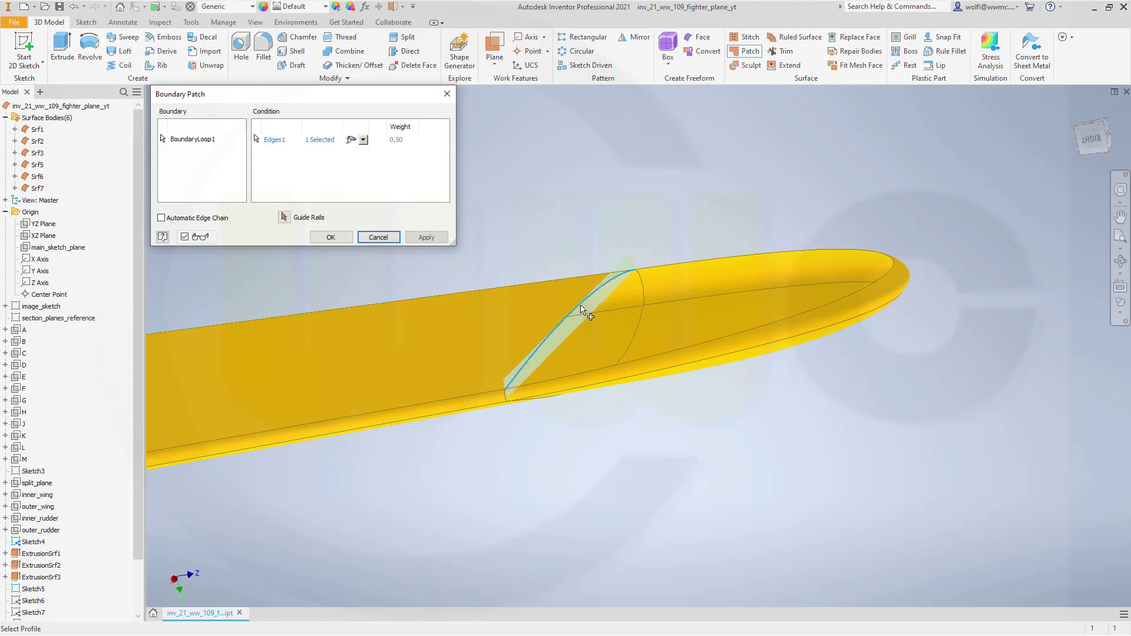
left_click(576, 379)
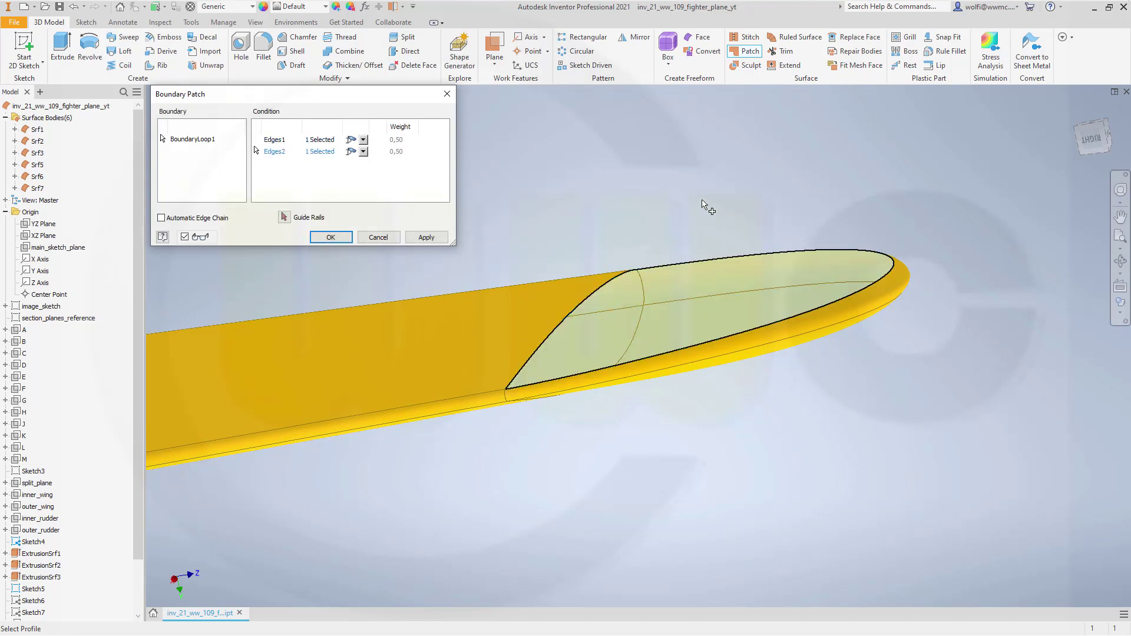
left_click(364, 143)
left_click(369, 157)
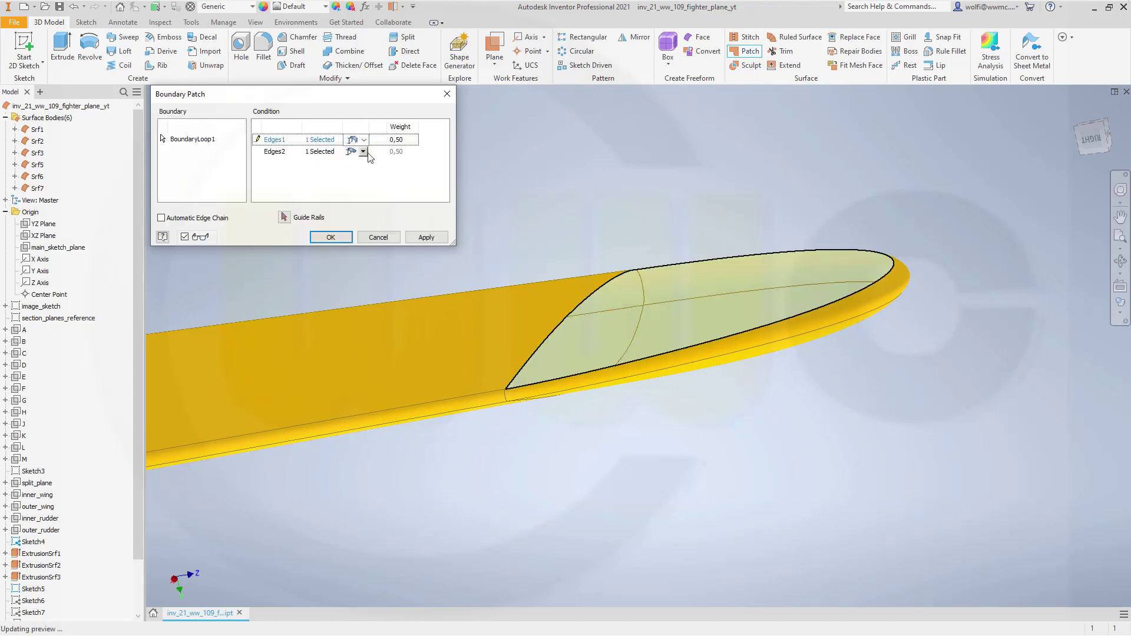
left_click(363, 151)
left_click(364, 173)
mouse_move(378, 258)
middle_mouse_down("shift")
mouse_move(379, 245)
mouse_move(388, 256)
middle_mouse_up("shift")
left_click(410, 153)
type("0,2")
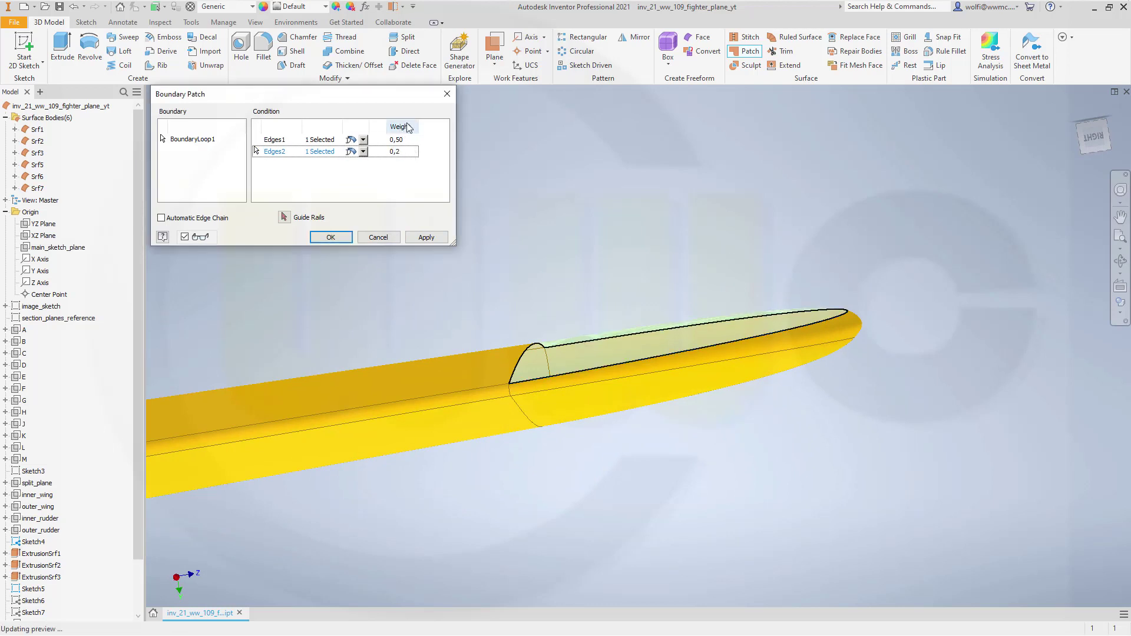
left_click(321, 238)
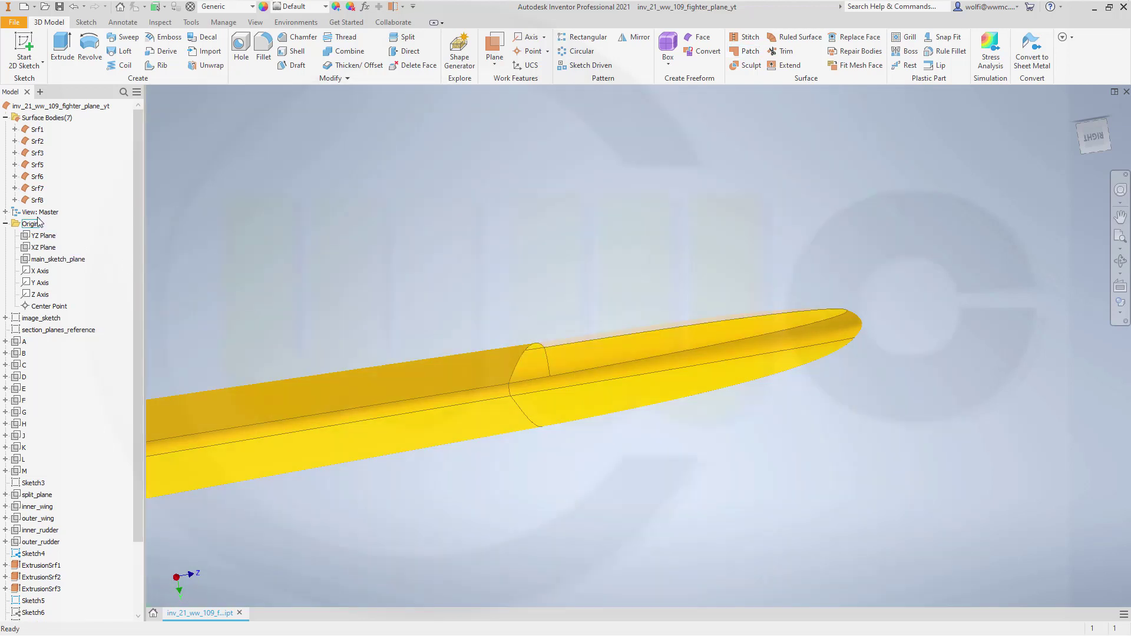
- Hide the Srf8 surface and reframe the view around the wing
right_click(37, 201)
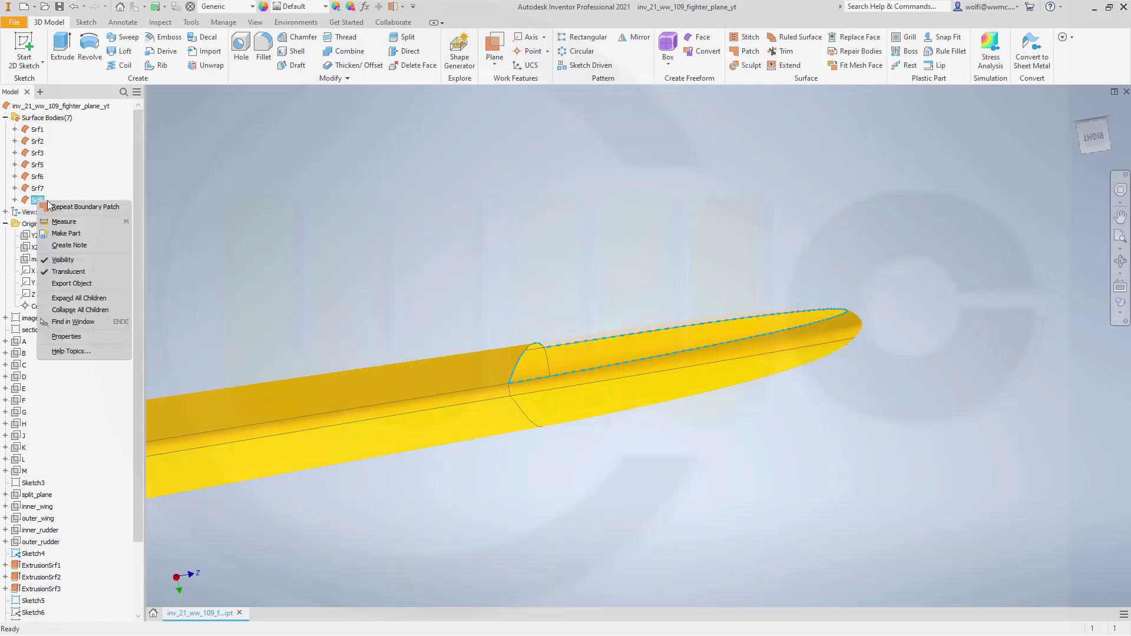
left_click(84, 260)
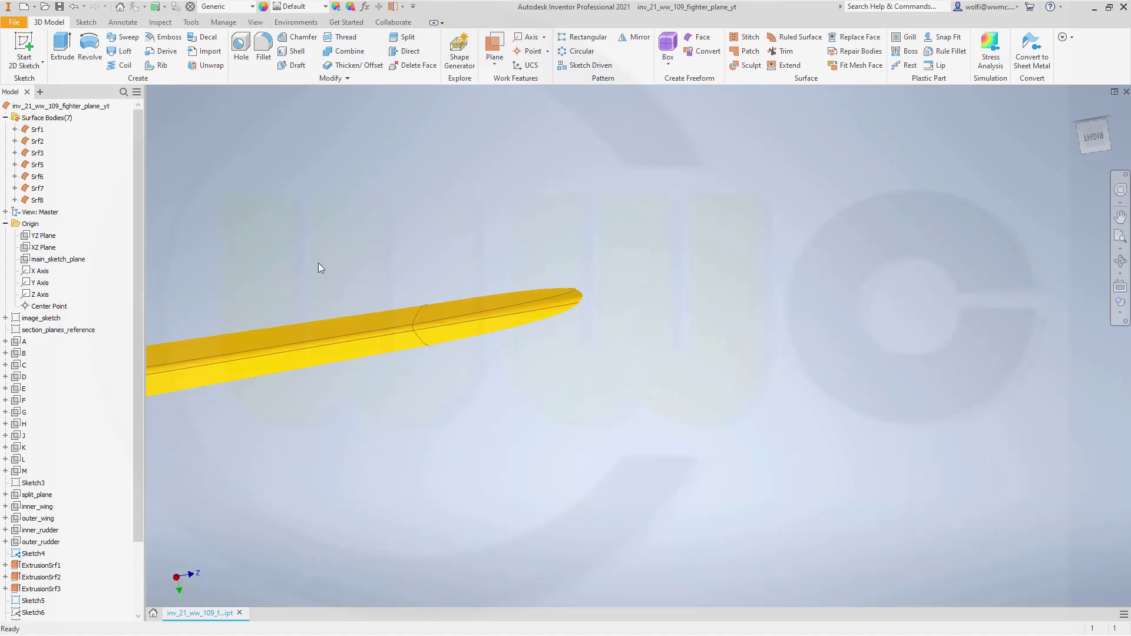
middle_click_drag(354, 275, 371, 272, "shift")
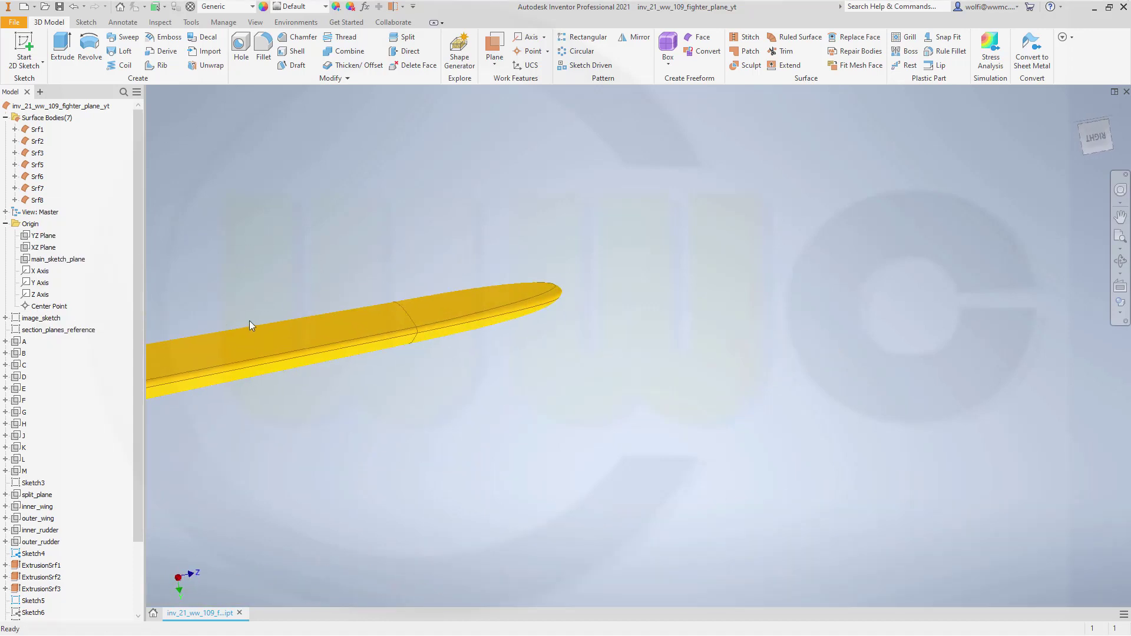
middle_click_drag(235, 308, 669, 232)
scroll(542, 224, "down", 3)
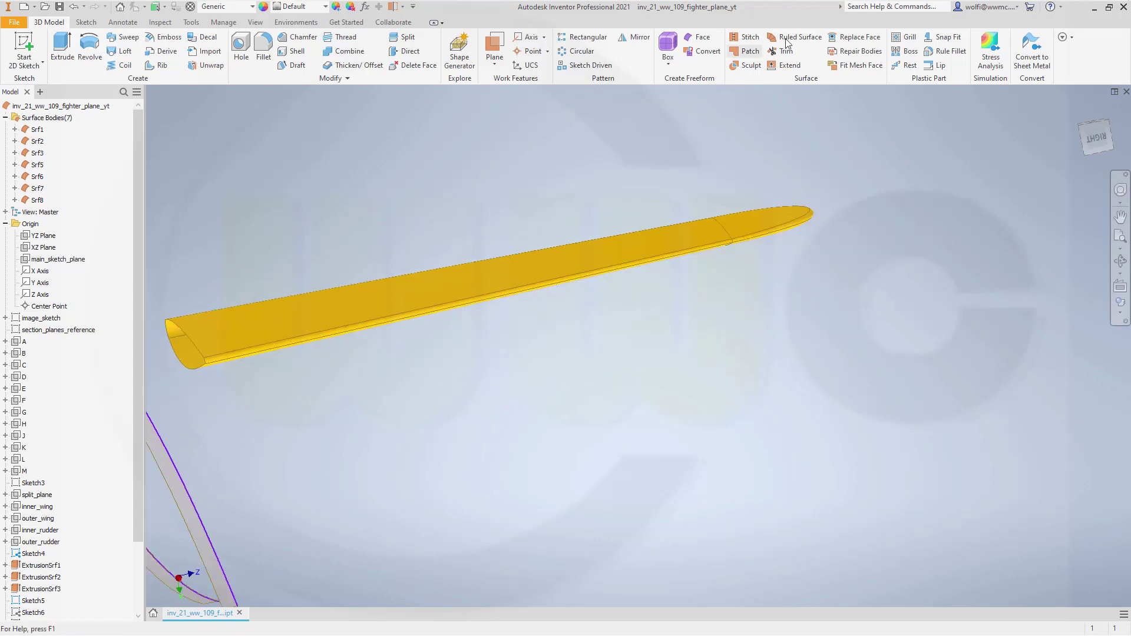
- Stitch the main wing surface, the tip surface and both patches into one body
left_click(745, 36)
left_click(574, 253)
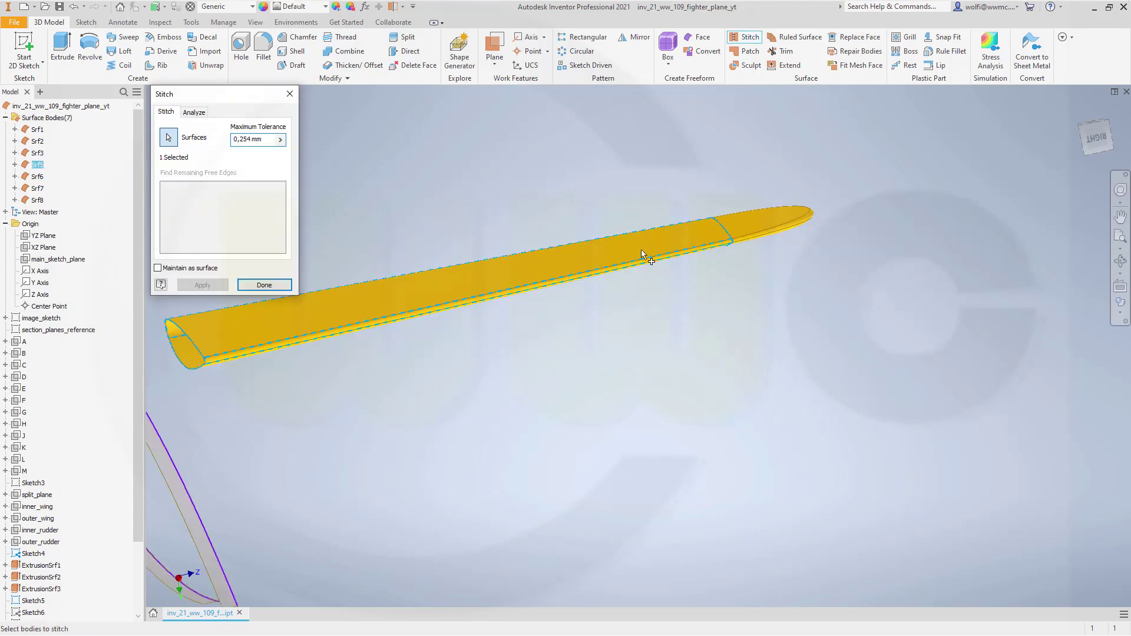
left_click(753, 230)
scroll(775, 236, "up", 5)
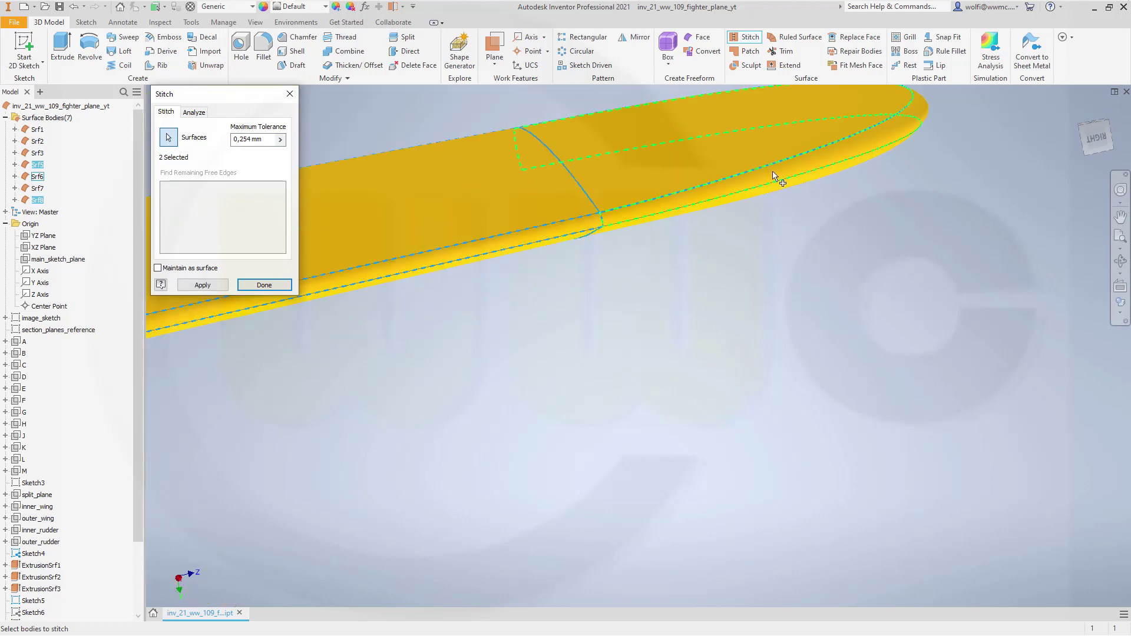
left_click(773, 176)
left_click(771, 196)
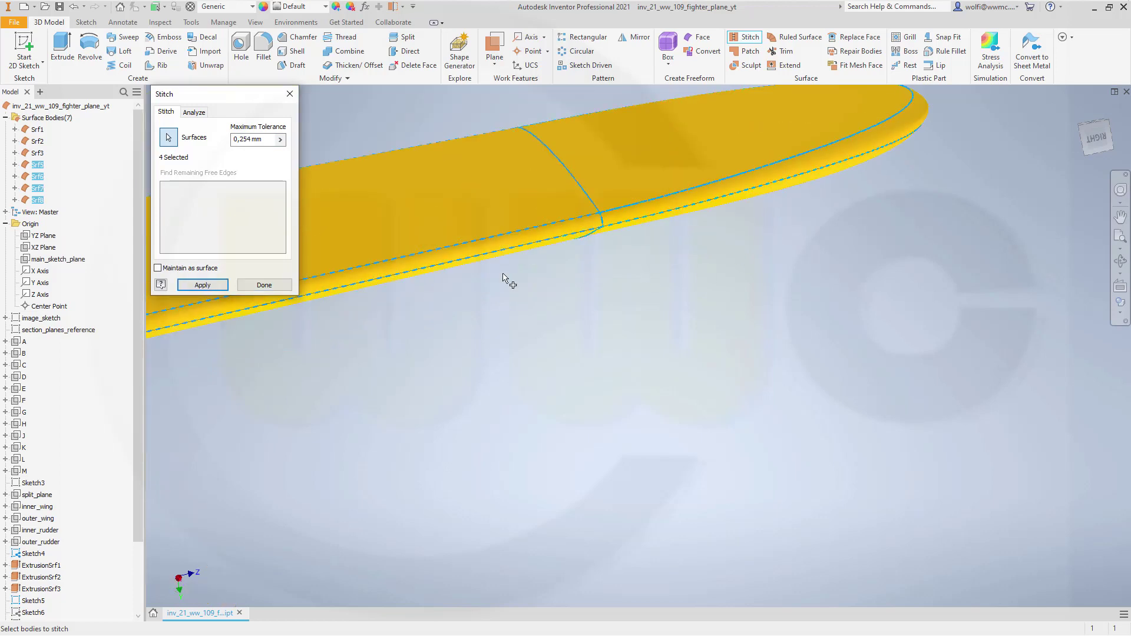
left_click(202, 285)
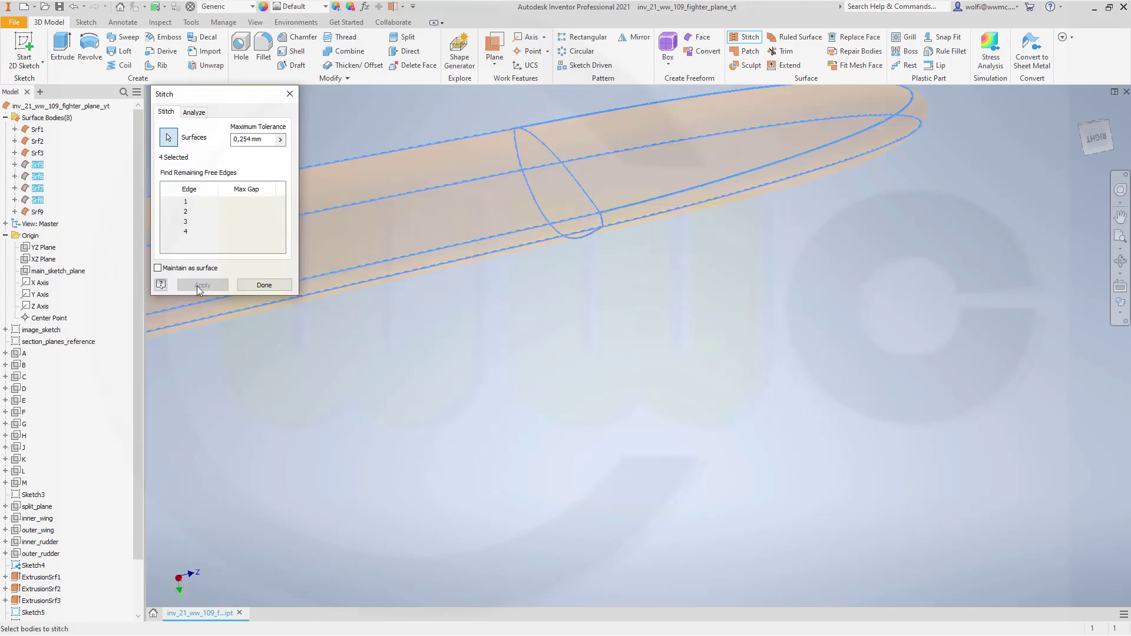
left_click(263, 285)
- Make the stitched body Srf9 opaque and orient the view so the sketch curves are edge-on
scroll(437, 365, "down", 3)
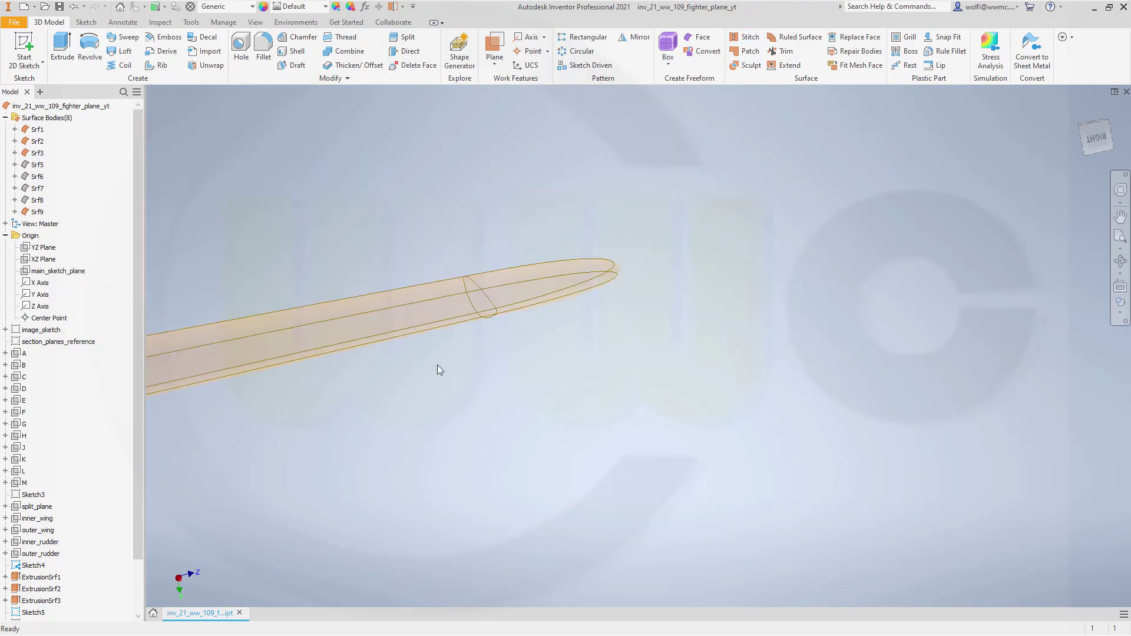
middle_click_drag(414, 375, 390, 383, "shift")
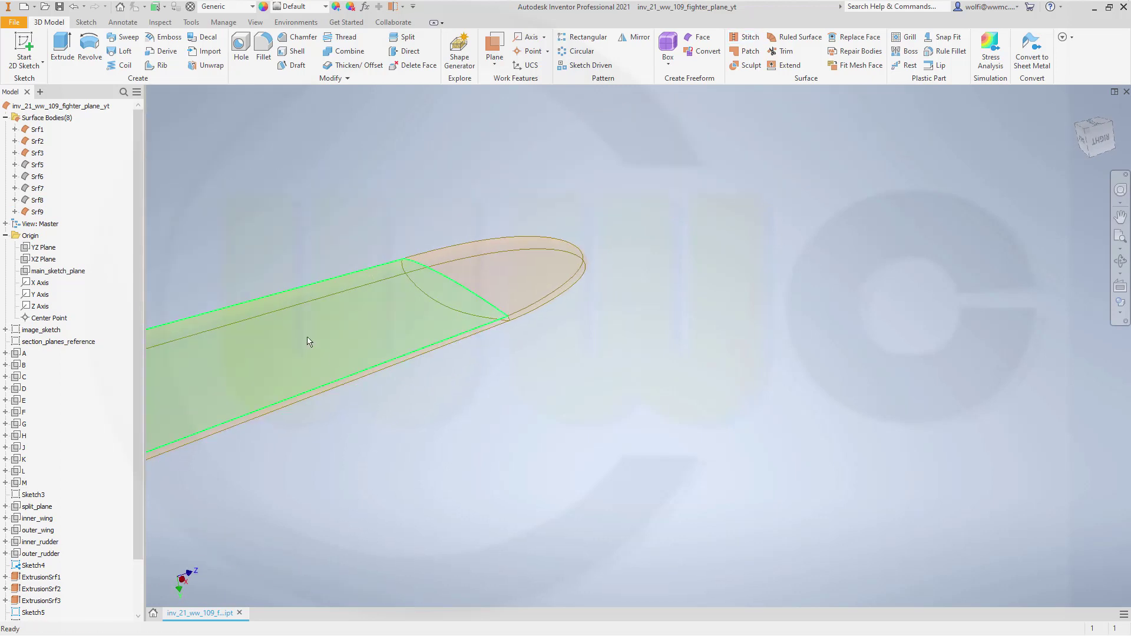
right_click(34, 213)
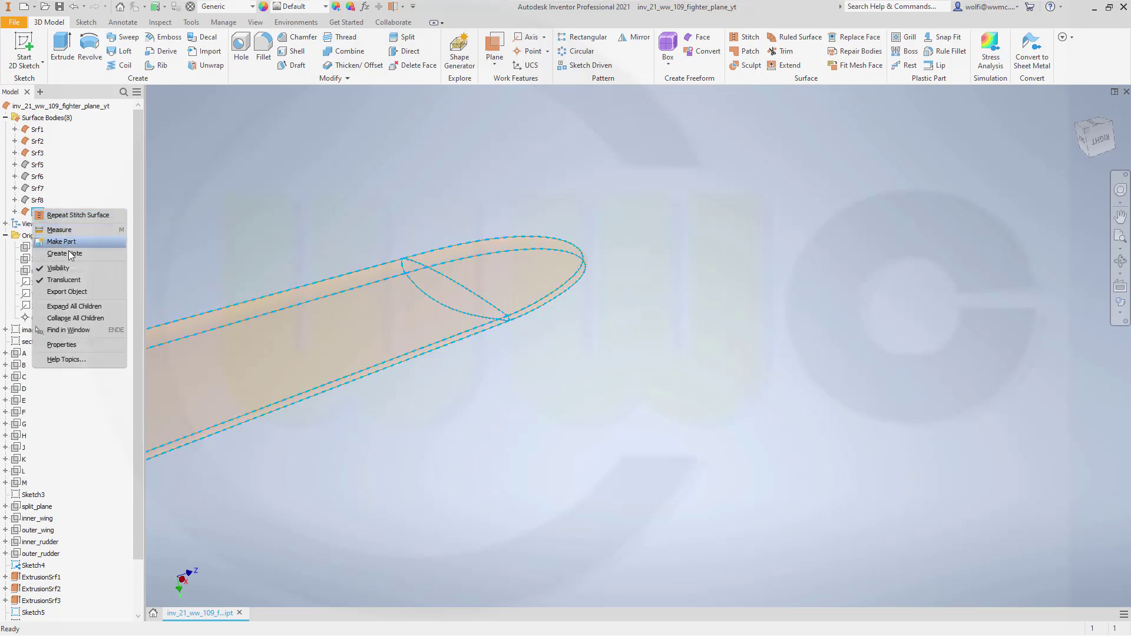
left_click(75, 279)
scroll(321, 246, "up", 2)
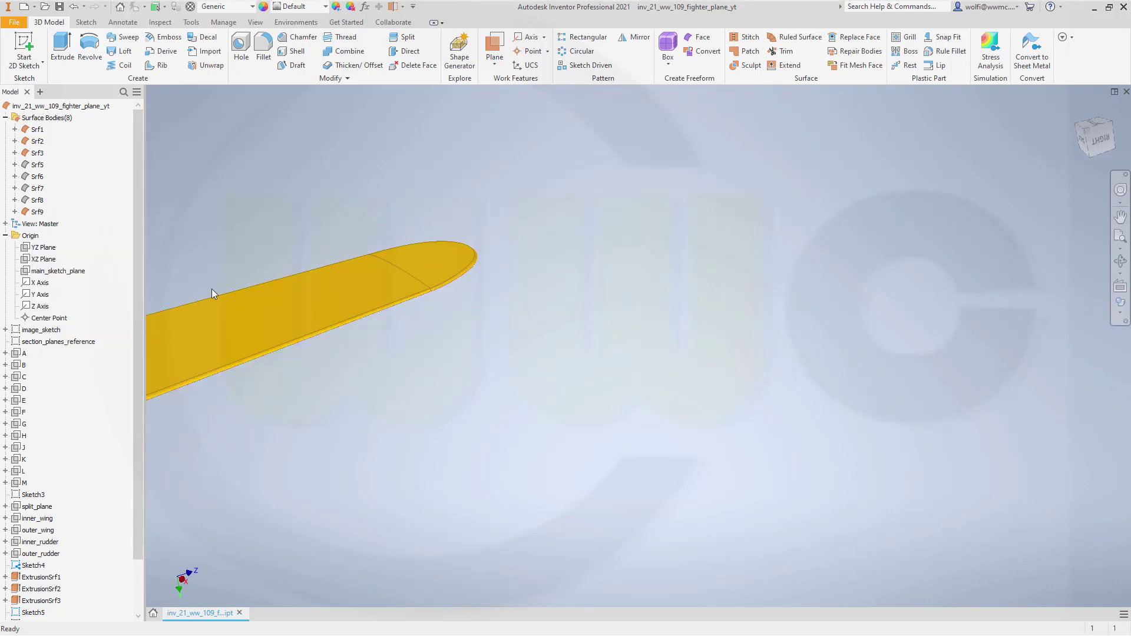
middle_click_drag(214, 289, 611, 295)
mouse_move(539, 322)
middle_mouse_down("shift")
mouse_move(472, 318)
mouse_move(490, 220)
middle_mouse_up("shift")
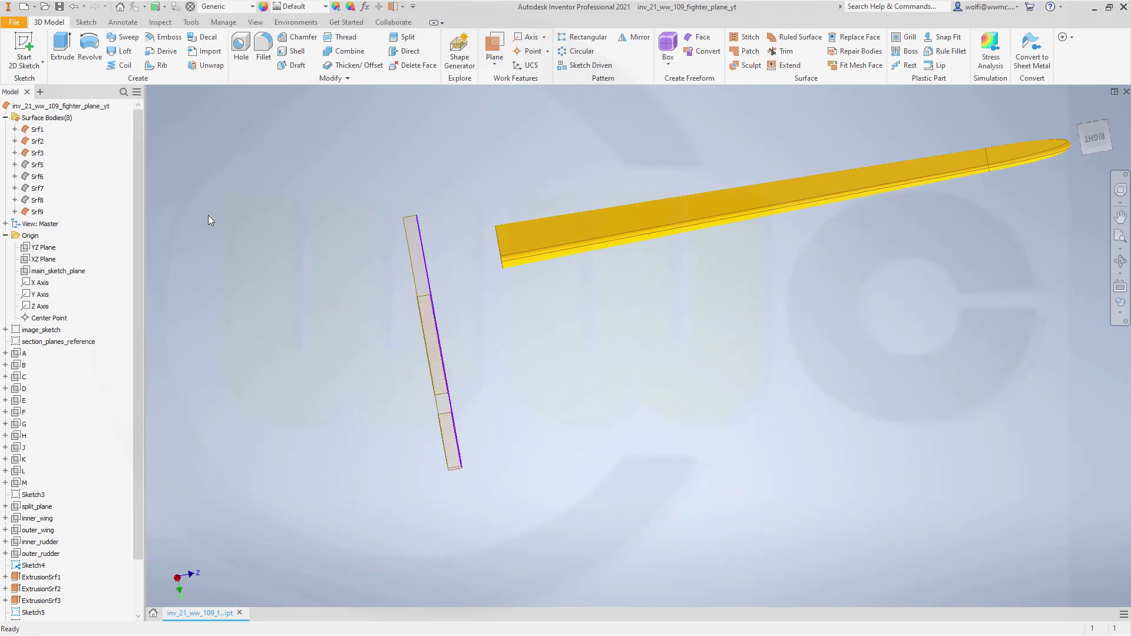
- Make main_sketch_plane visible in the model view
right_click(81, 274)
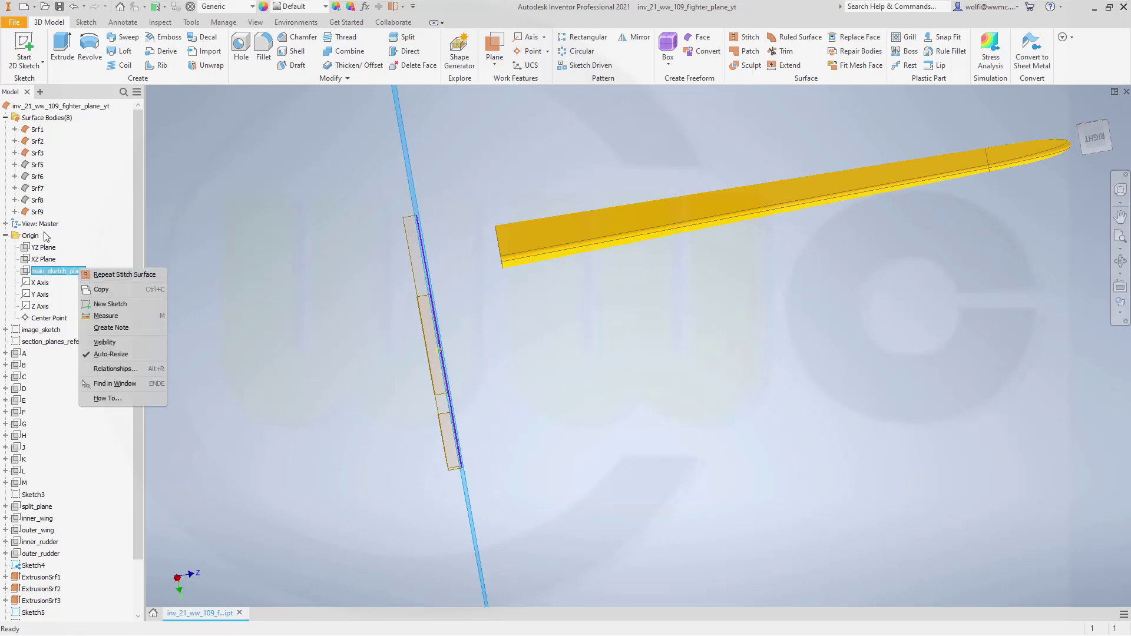
left_click(115, 340)
scroll(515, 158, "up", 2)
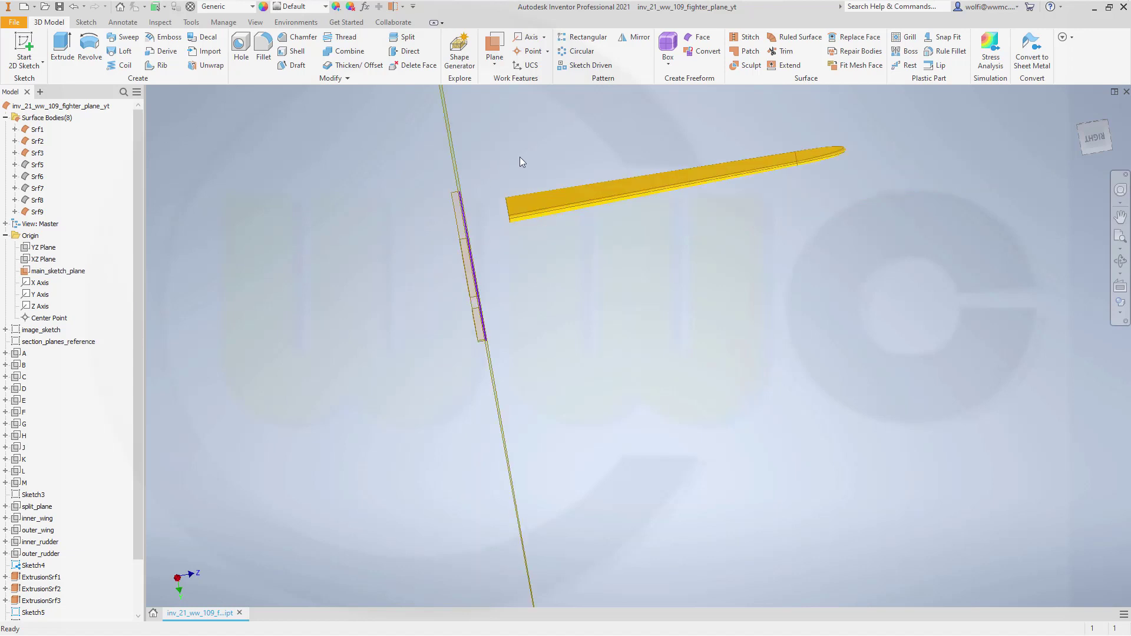
scroll(514, 158, "up", 2)
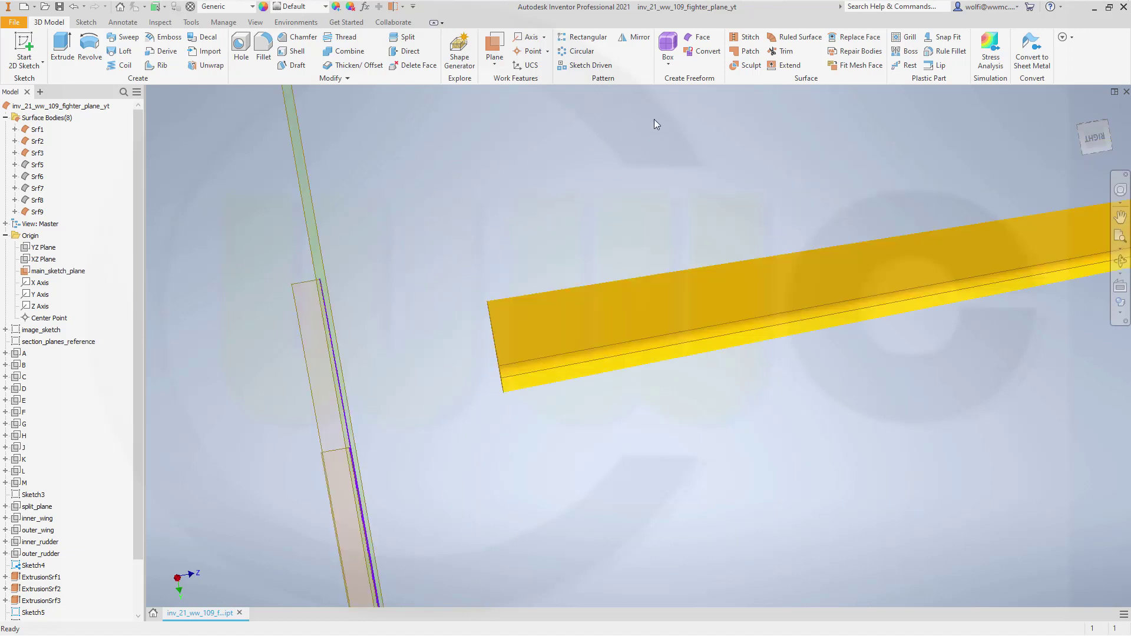
- Extend the wing's three root edges with Extents set to To main_sketch_plane
left_click(788, 66)
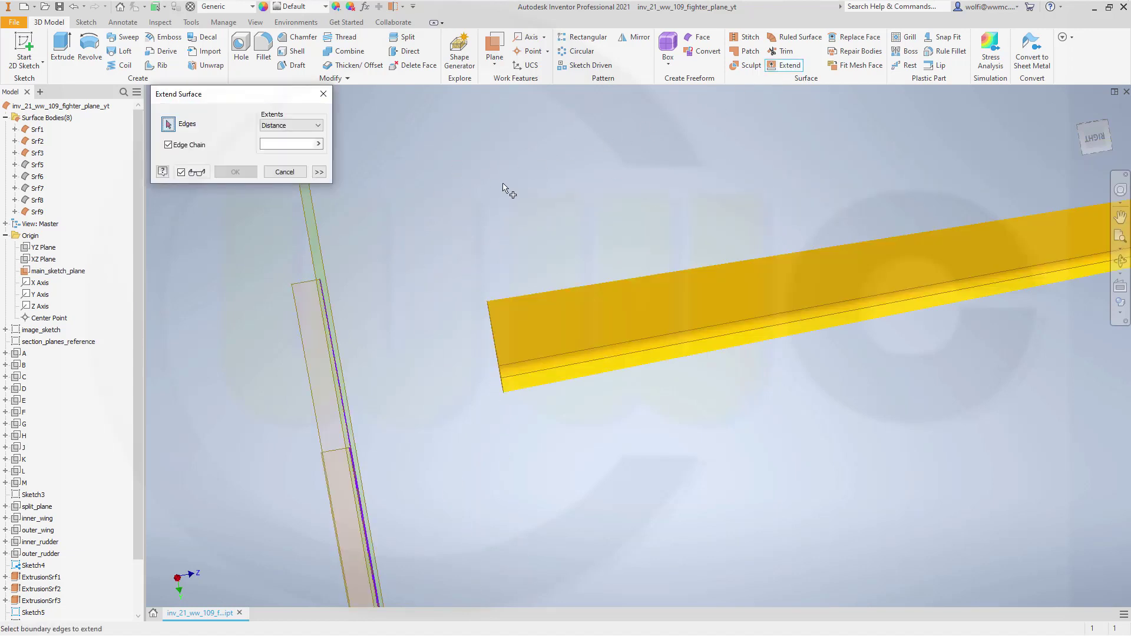
mouse_move(544, 180)
middle_mouse_down("shift")
mouse_move(560, 159)
mouse_move(428, 179)
middle_mouse_up("shift")
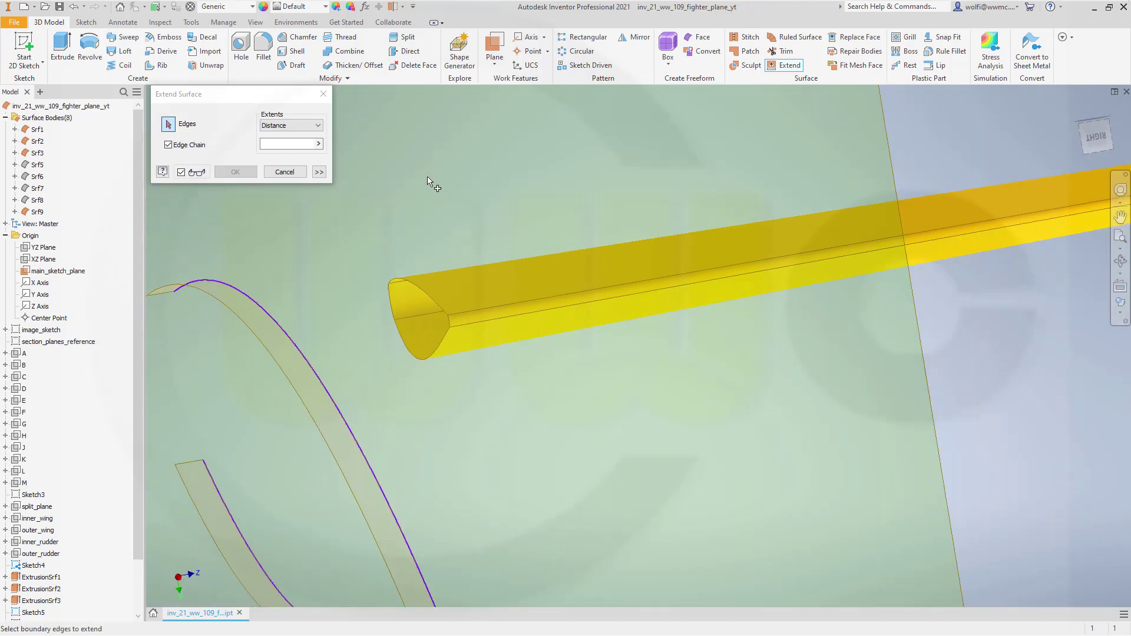
left_click(433, 302)
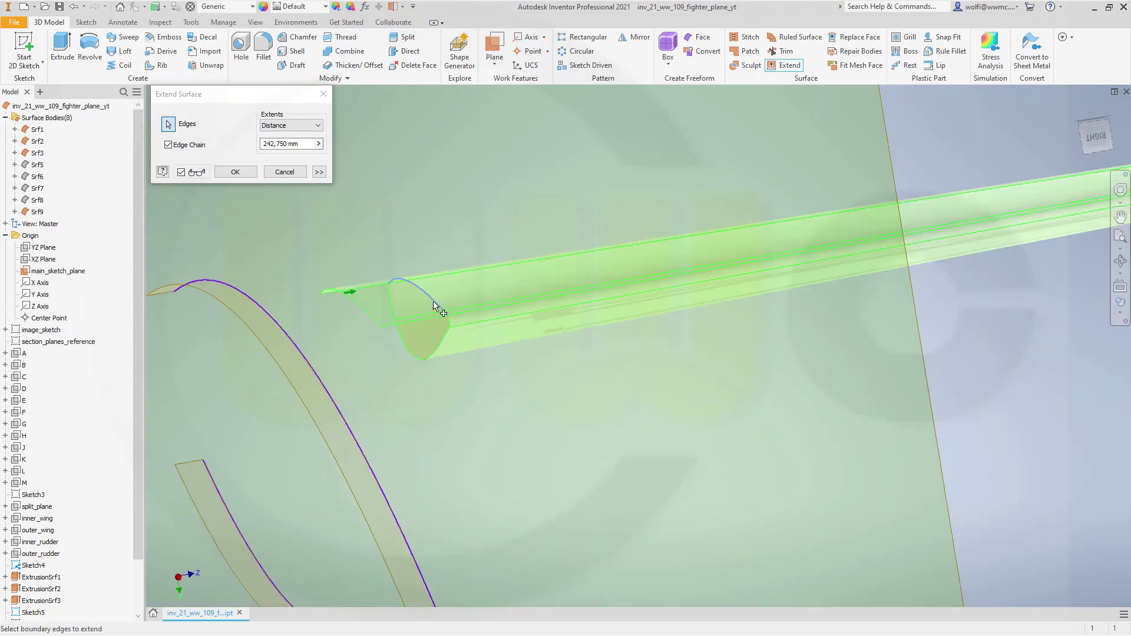
left_click(449, 325)
left_click(430, 350)
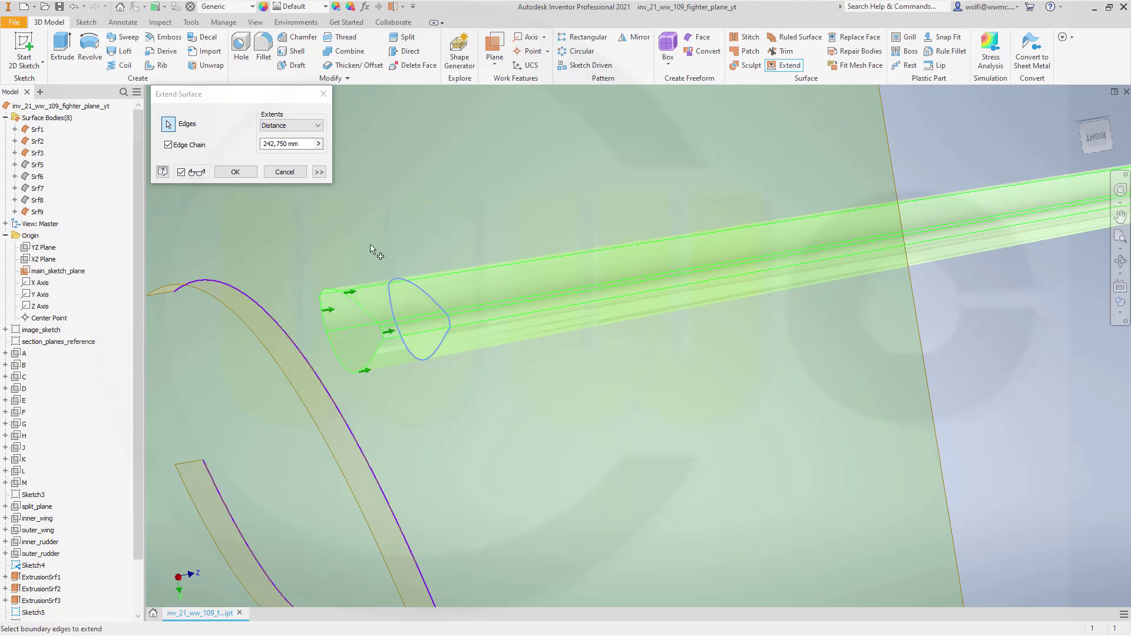
left_click(317, 126)
left_click(273, 144)
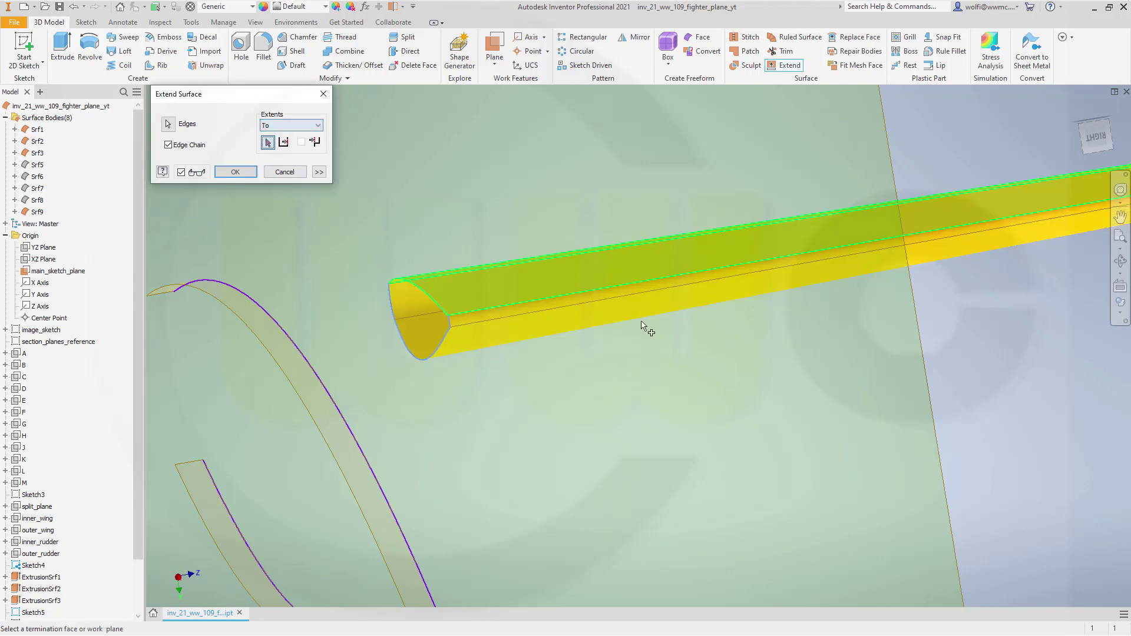
left_click(922, 374)
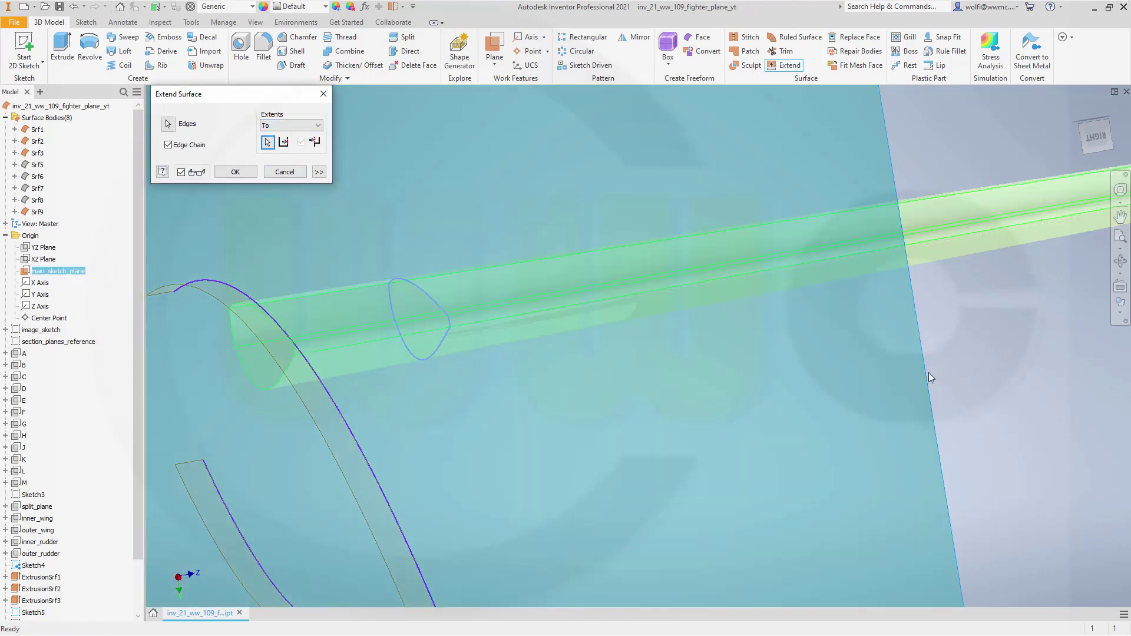
left_click(235, 172)
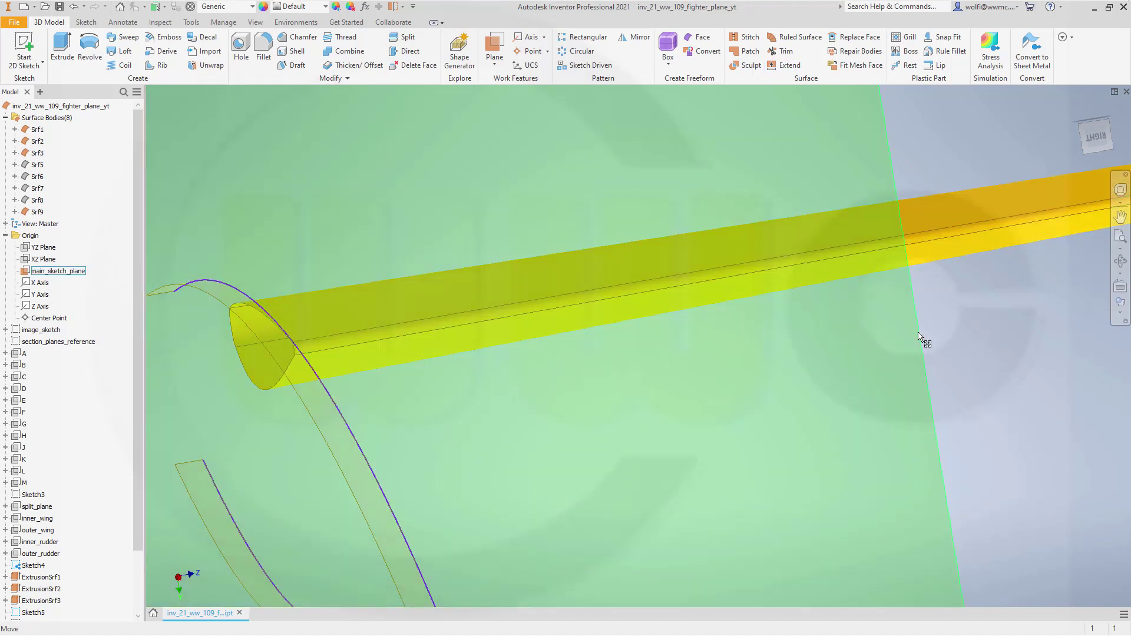
key("Return")
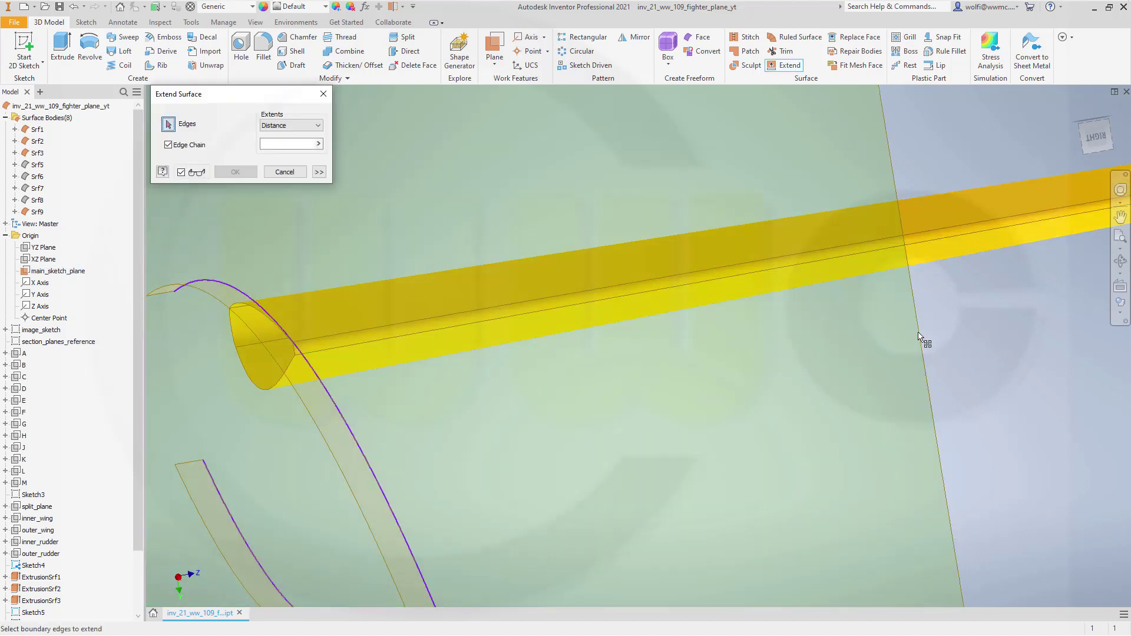
left_click(285, 172)
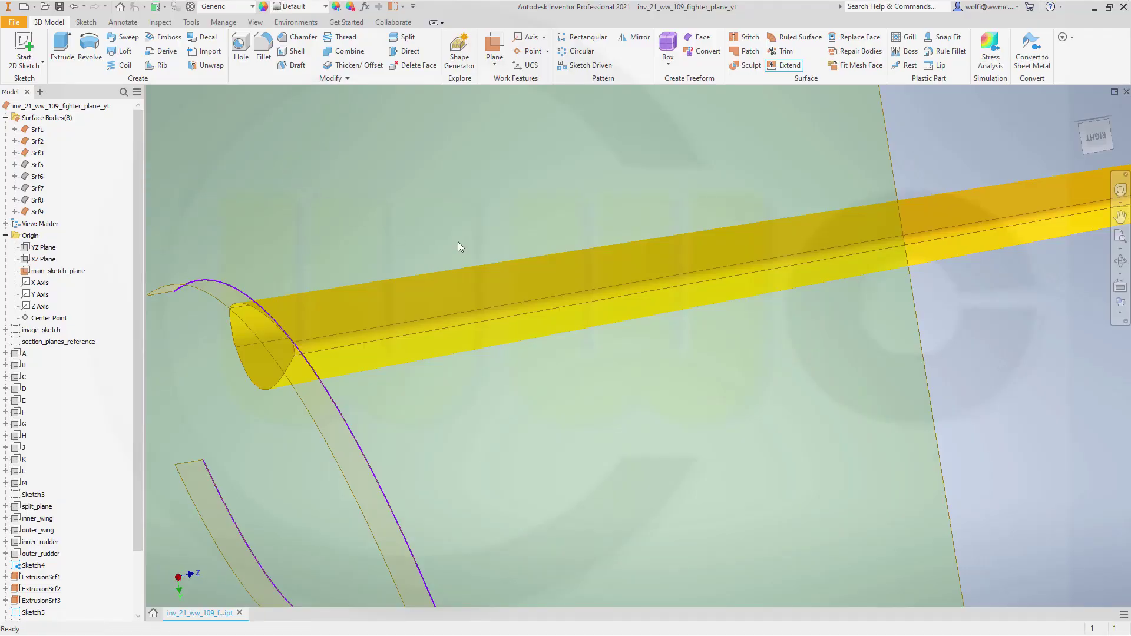
scroll(498, 245, "down", 5)
scroll(627, 387, "up", 3)
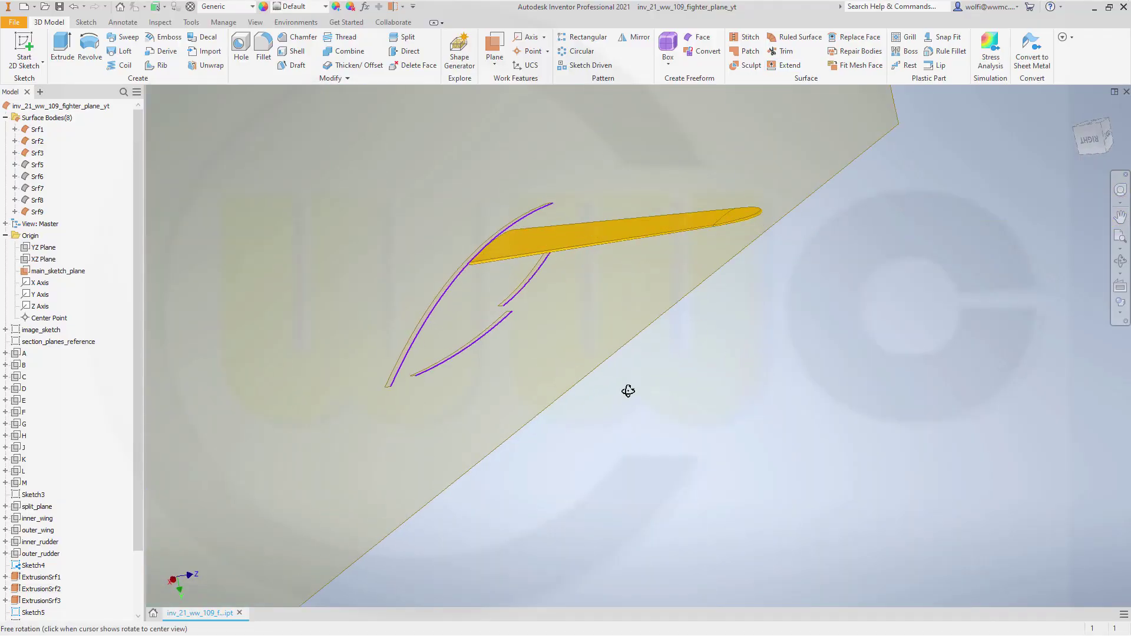
scroll(646, 384, "down", 6)
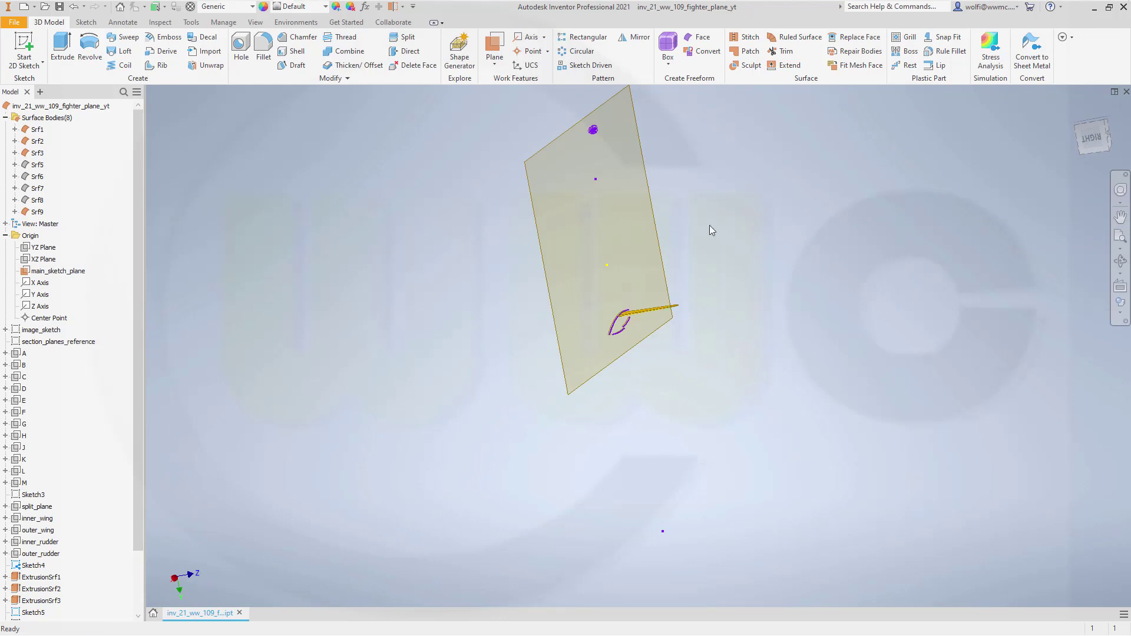
scroll(711, 228, "up", 2)
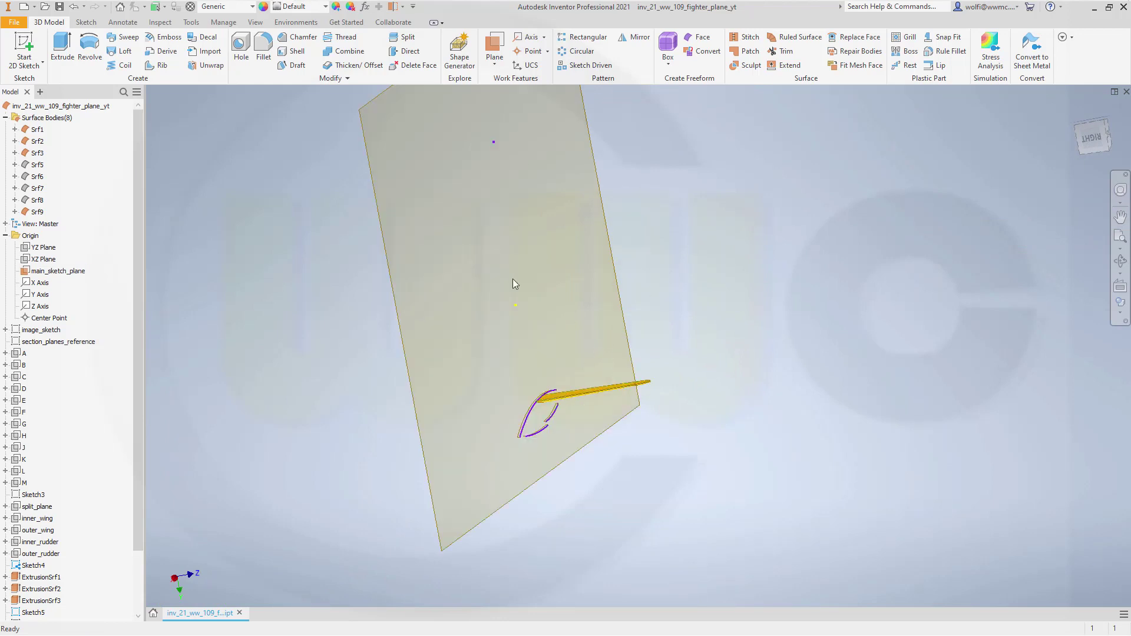
middle_click_drag(293, 316, 170, 159, "shift")
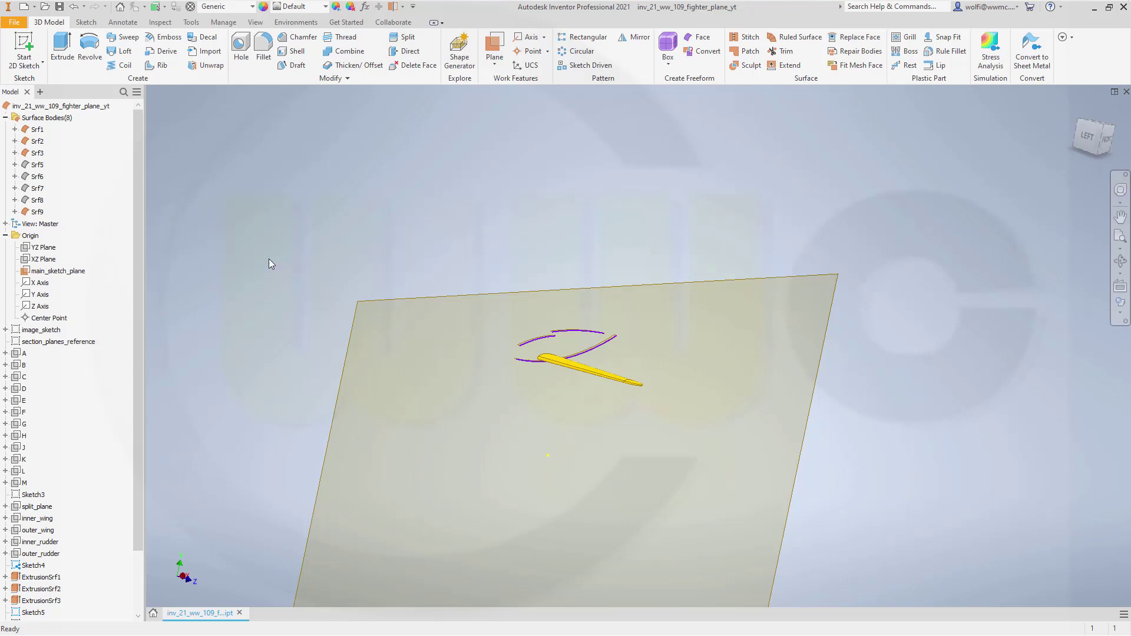
- Hide main_sketch_plane from the view
right_click(73, 272)
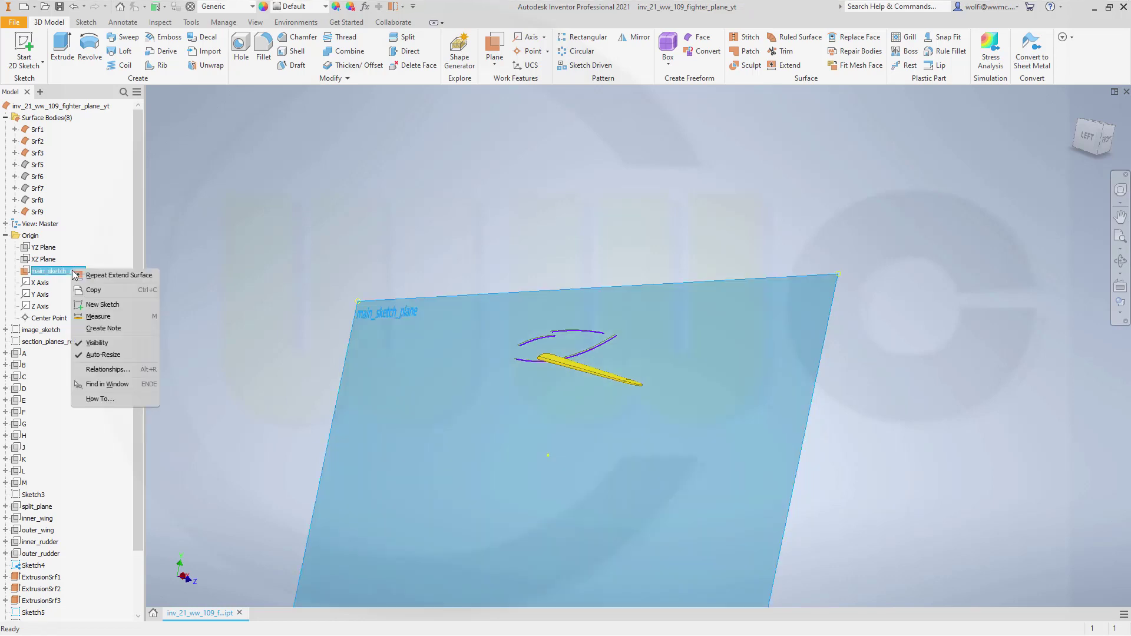
left_click(97, 342)
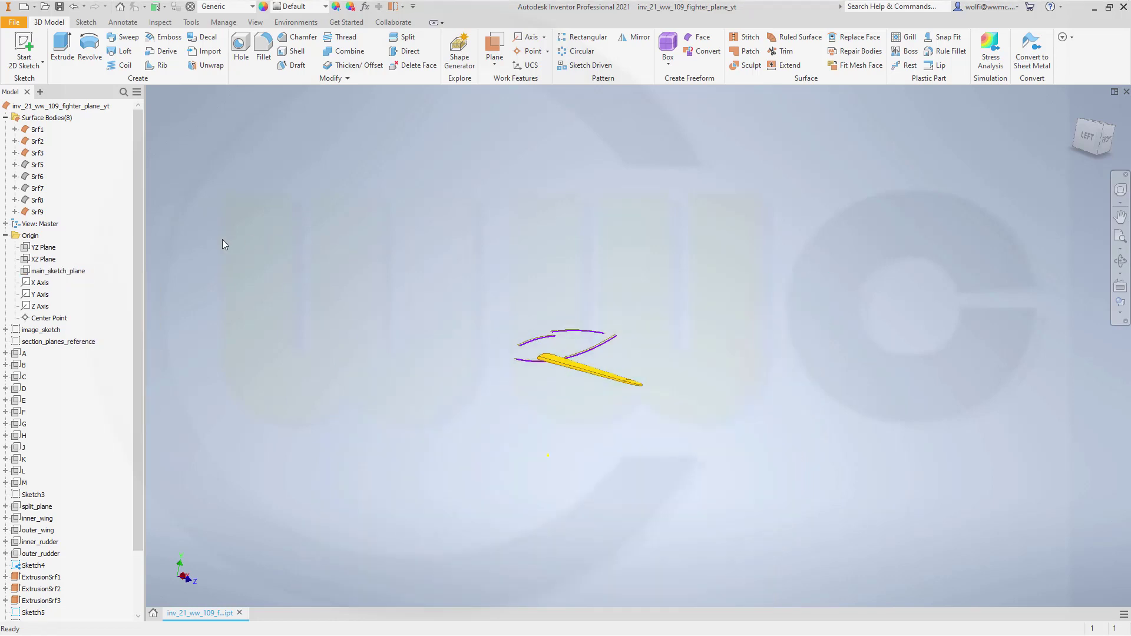
left_click(70, 106)
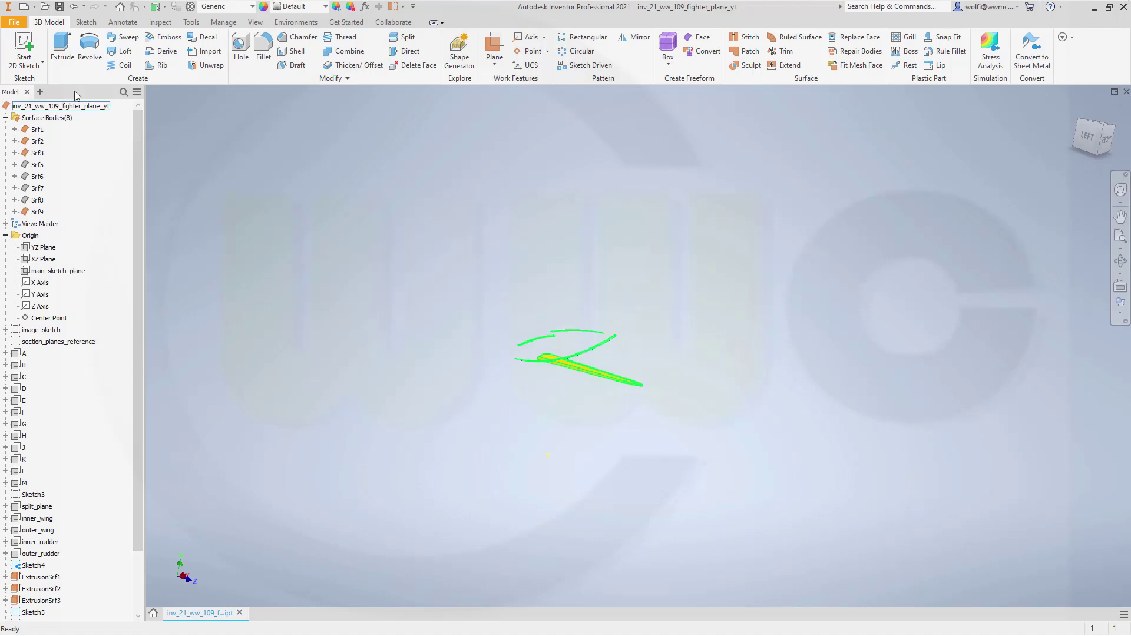
- Sketch on main_sketch_plane a horizontal line across the airfoil from leading to trailing edge, then finish
left_click(25, 50)
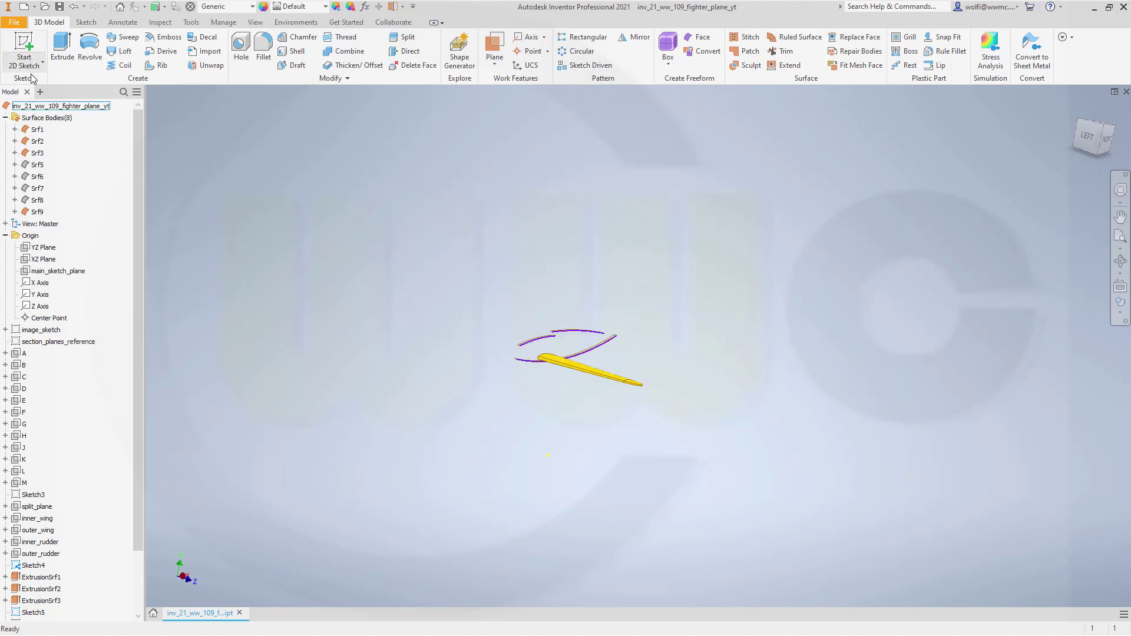
left_click(78, 273)
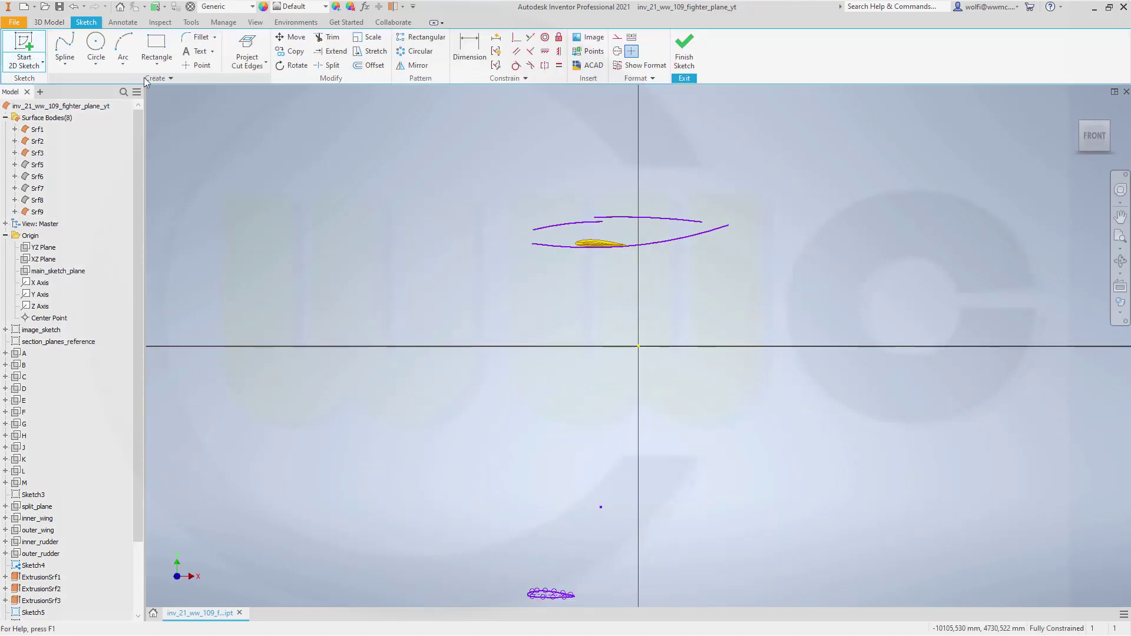
left_click(64, 63)
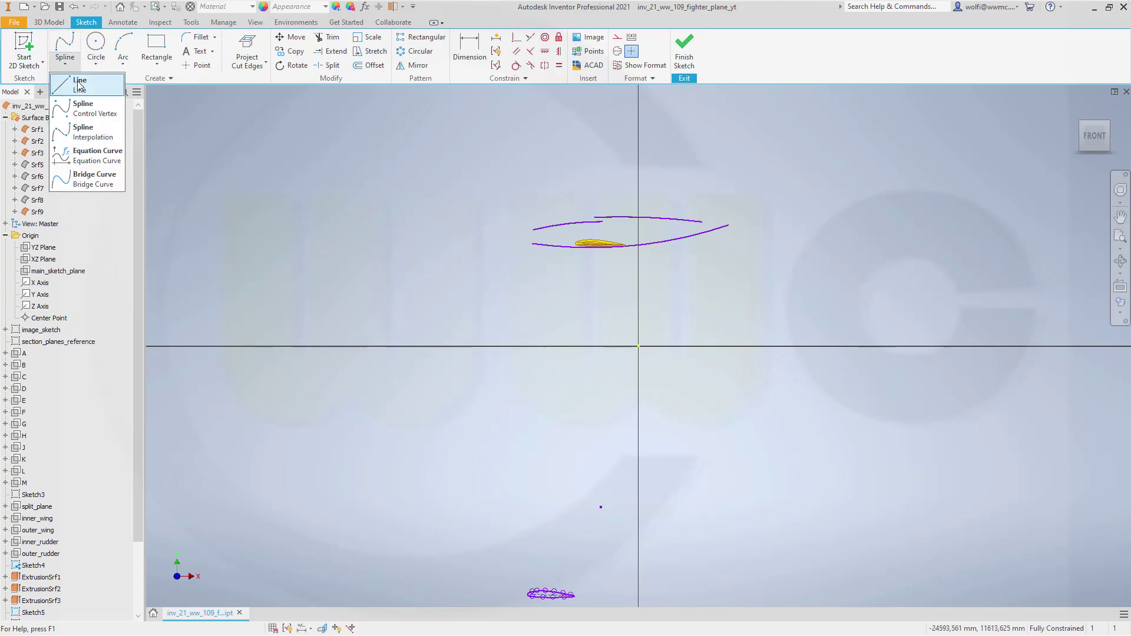
left_click(79, 86)
scroll(614, 227, "up", 8)
scroll(533, 242, "down", 2)
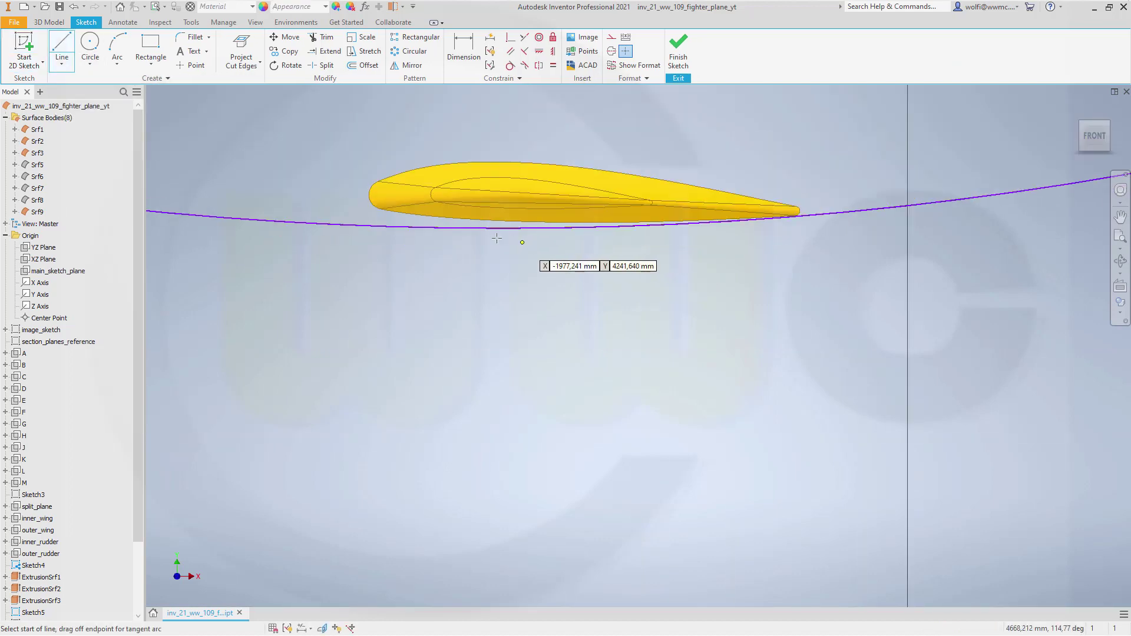
left_click(347, 193)
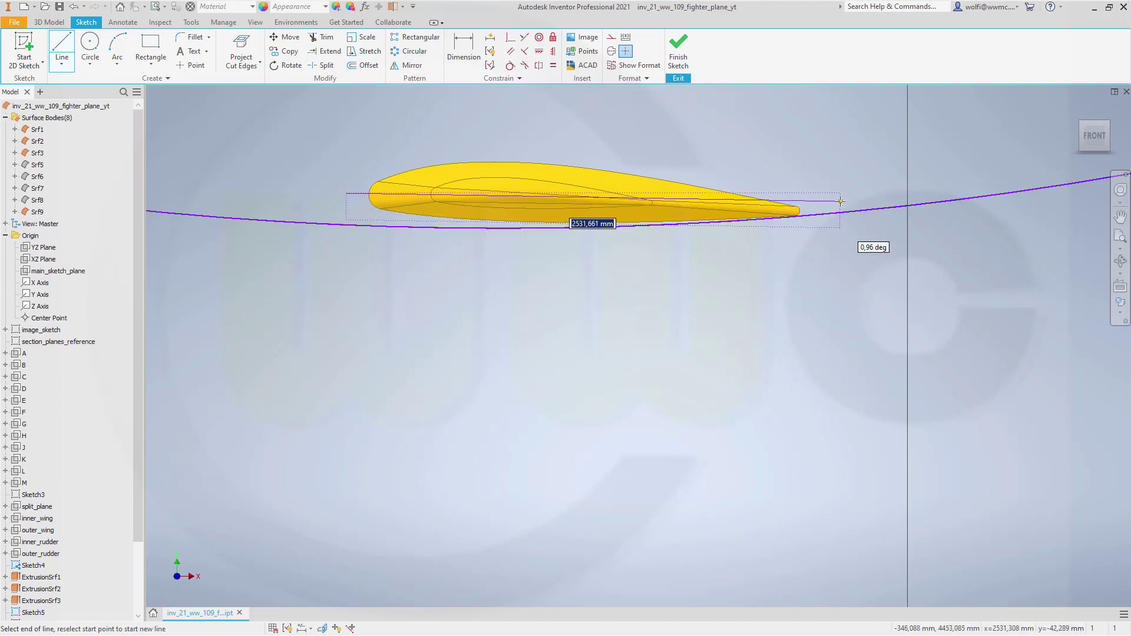
left_click(840, 192)
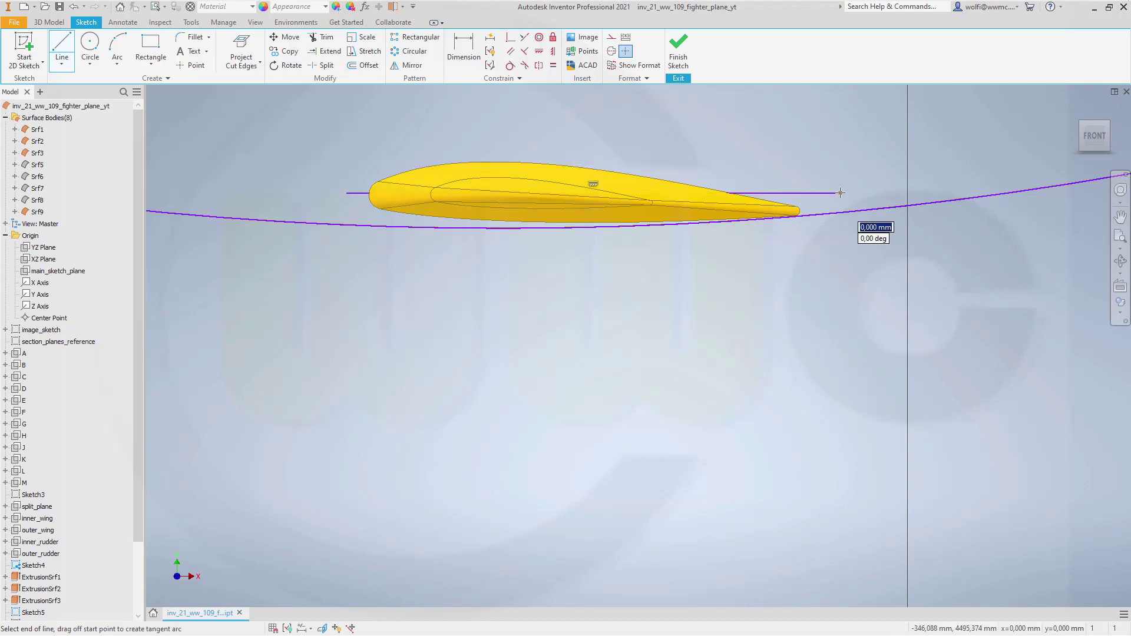
key("Escape")
left_click(676, 53)
scroll(518, 391, "up", 5)
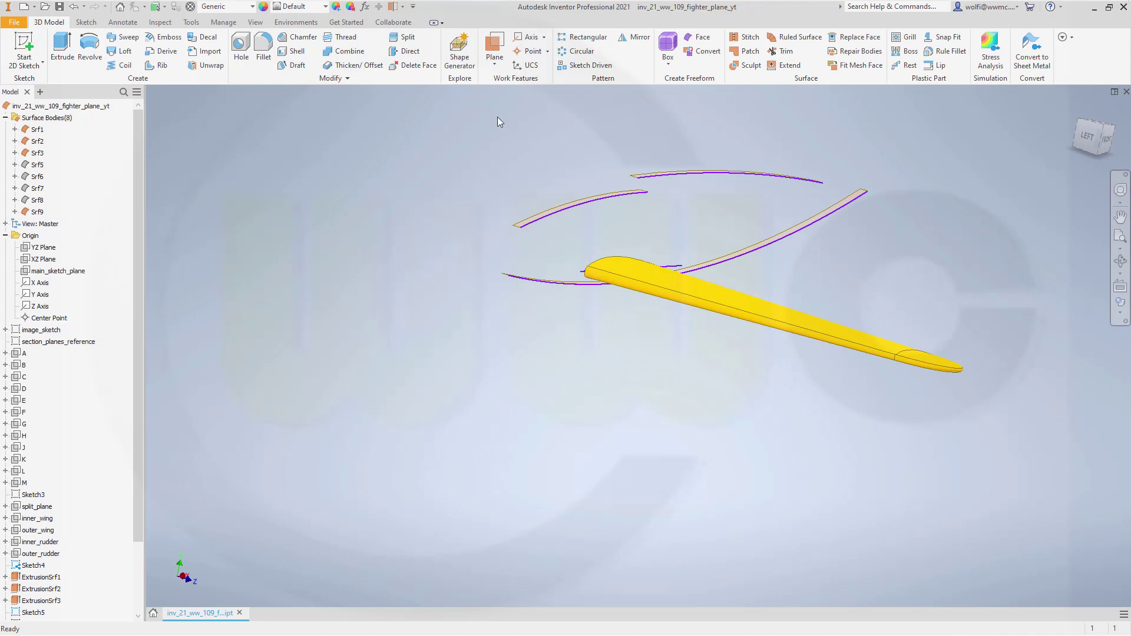
- Add a work axis on the sketched root line and rotate the yellow wing about it, direction reversed
left_click(526, 37)
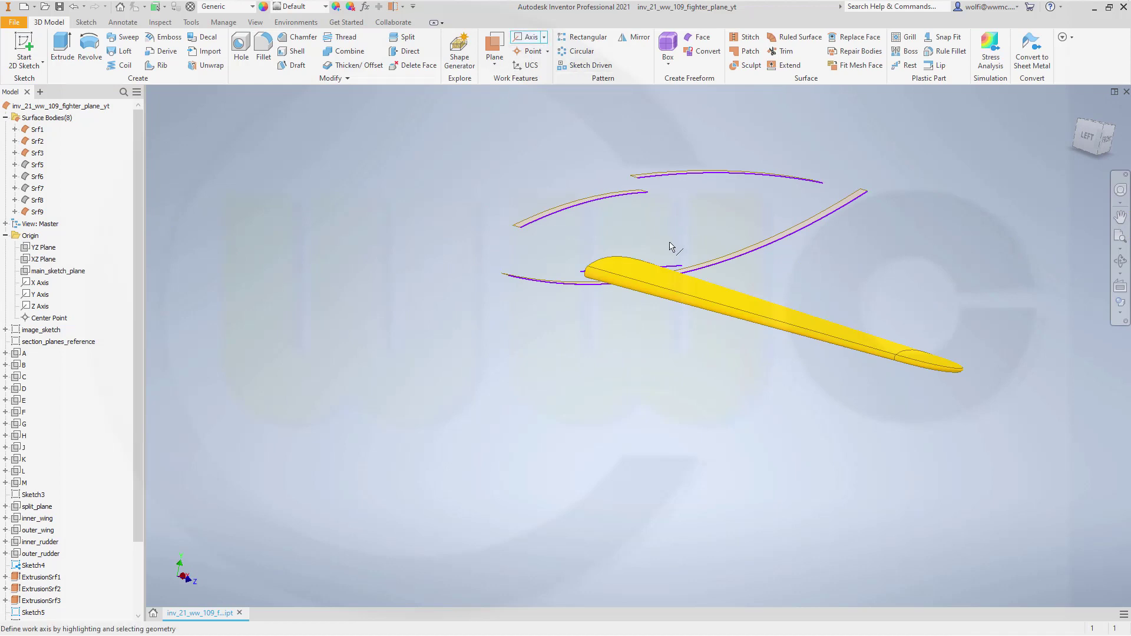
left_click(677, 268)
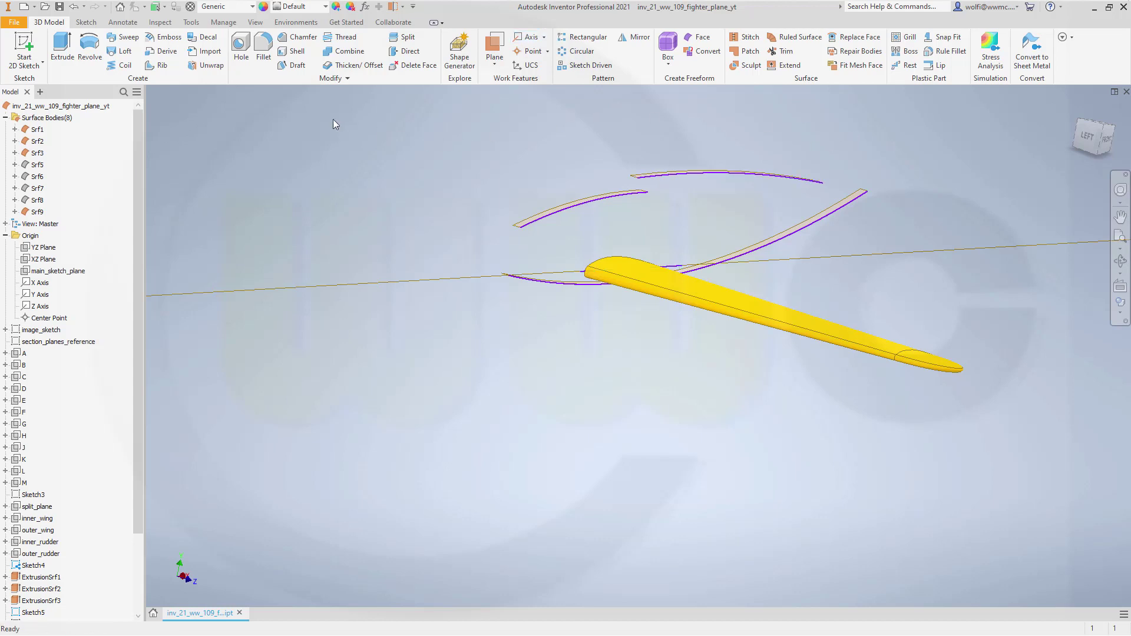
mouse_move(344, 80)
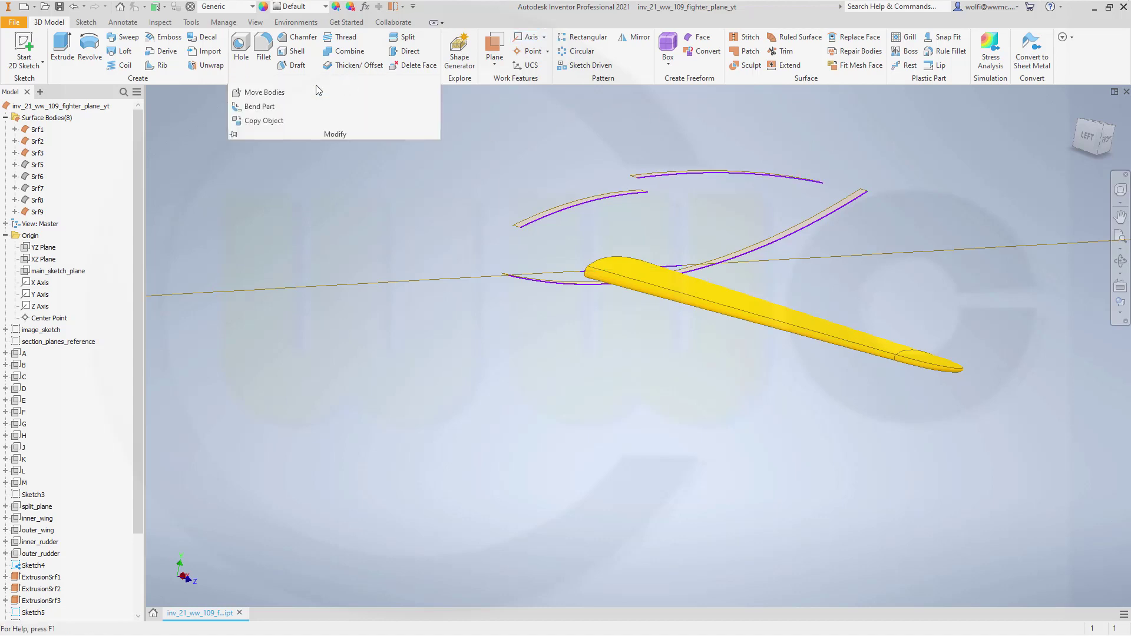
left_click(263, 93)
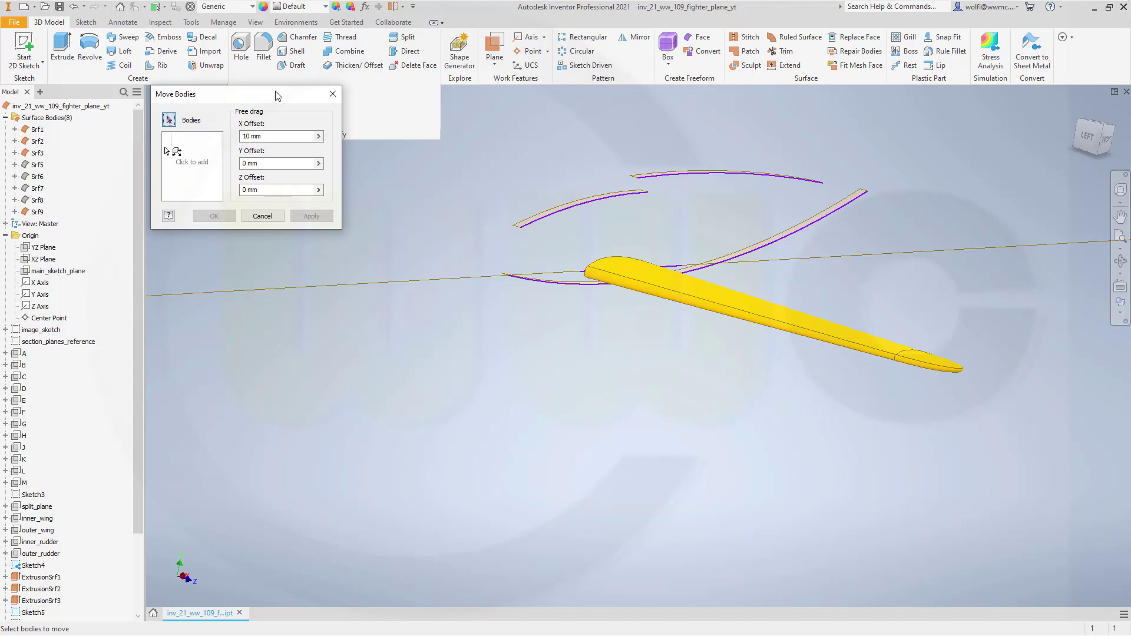
left_click(633, 270)
left_click(184, 154)
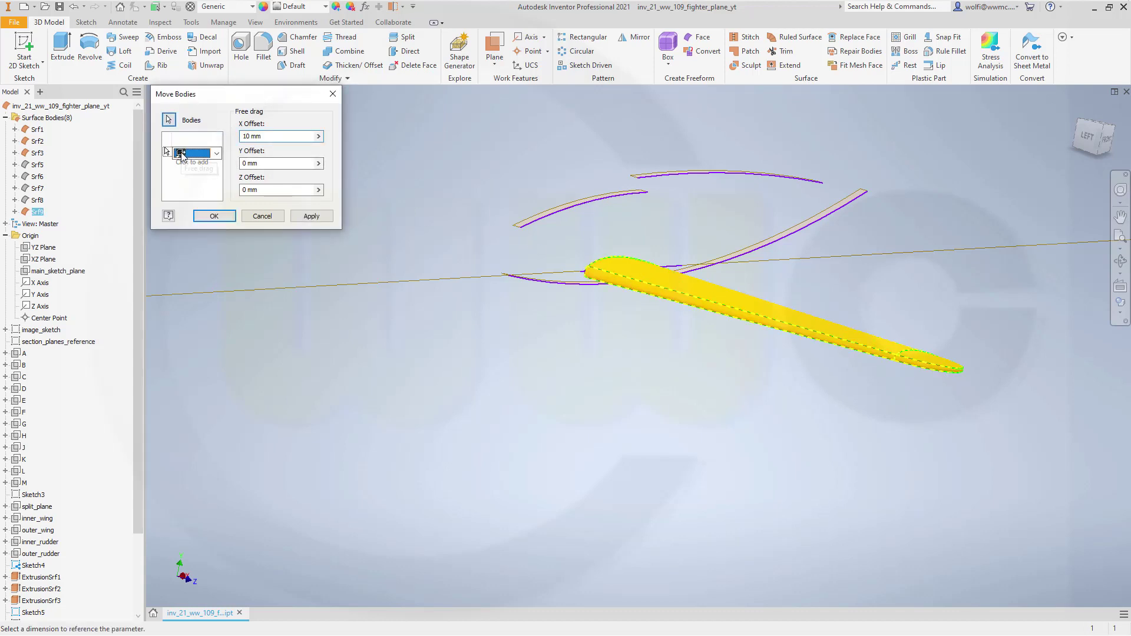
left_click(201, 155)
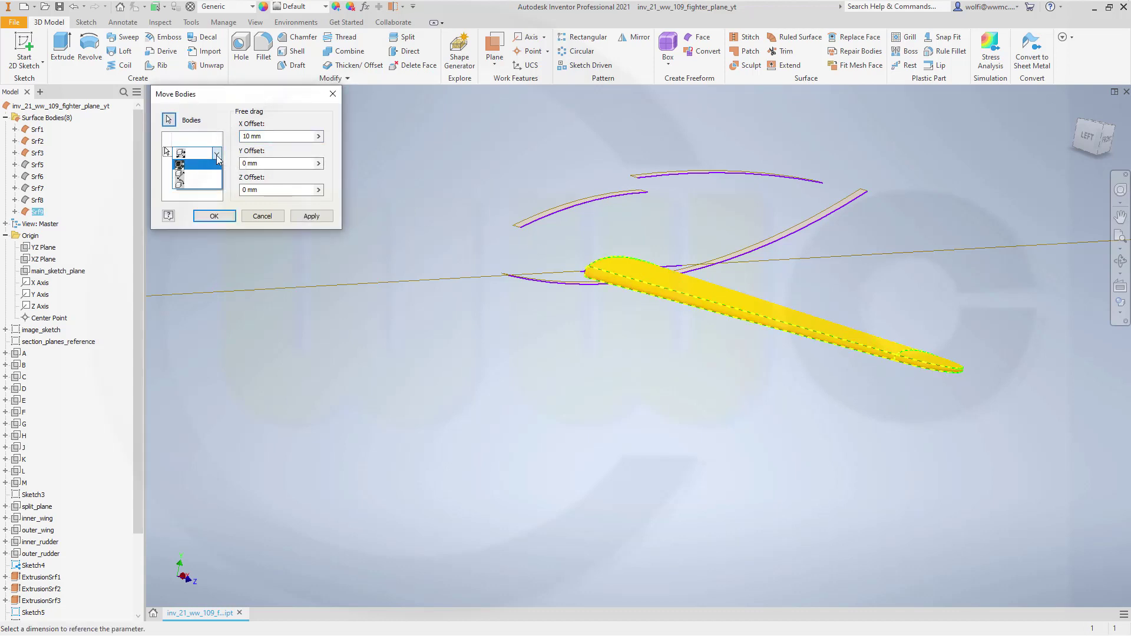
left_click(189, 189)
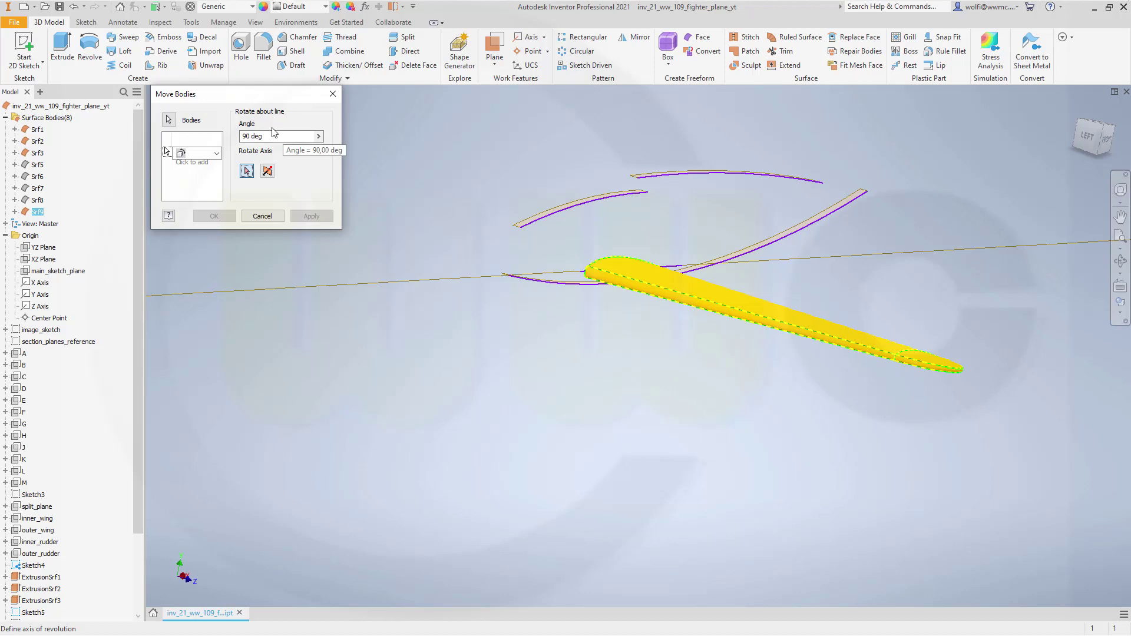
left_click(328, 285)
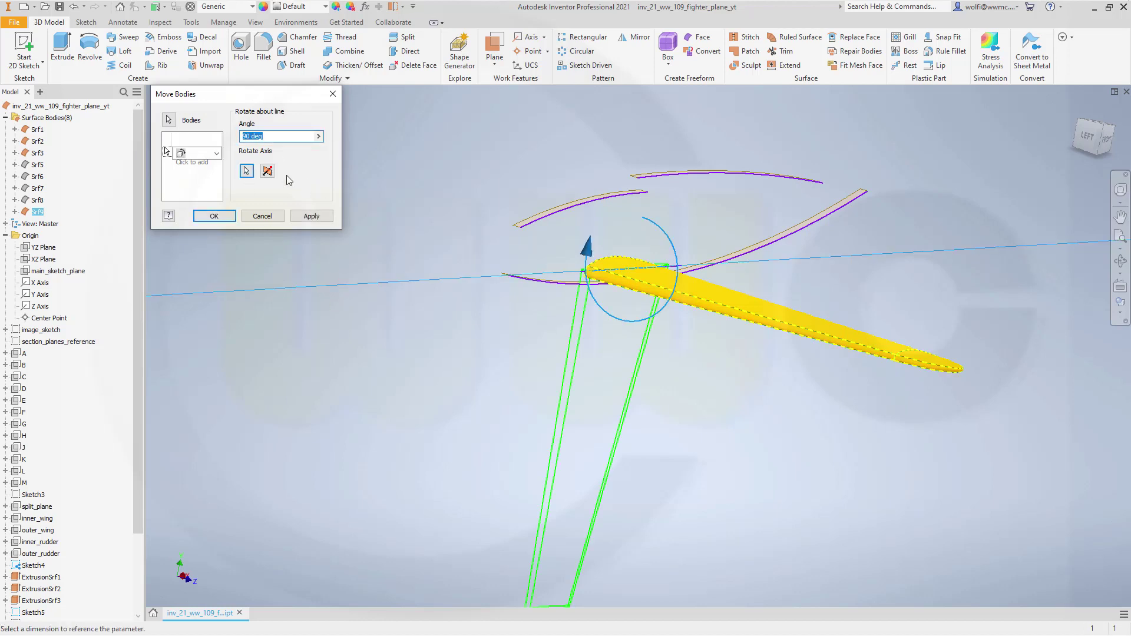
left_click(268, 172)
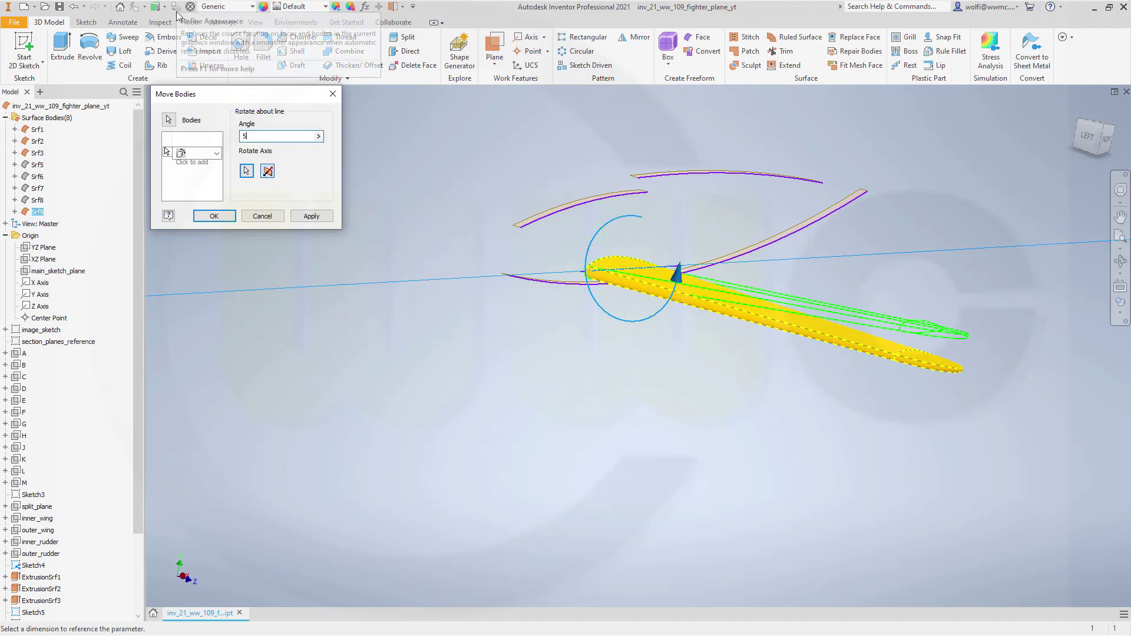
key("Return")
scroll(358, 208, "up", 4)
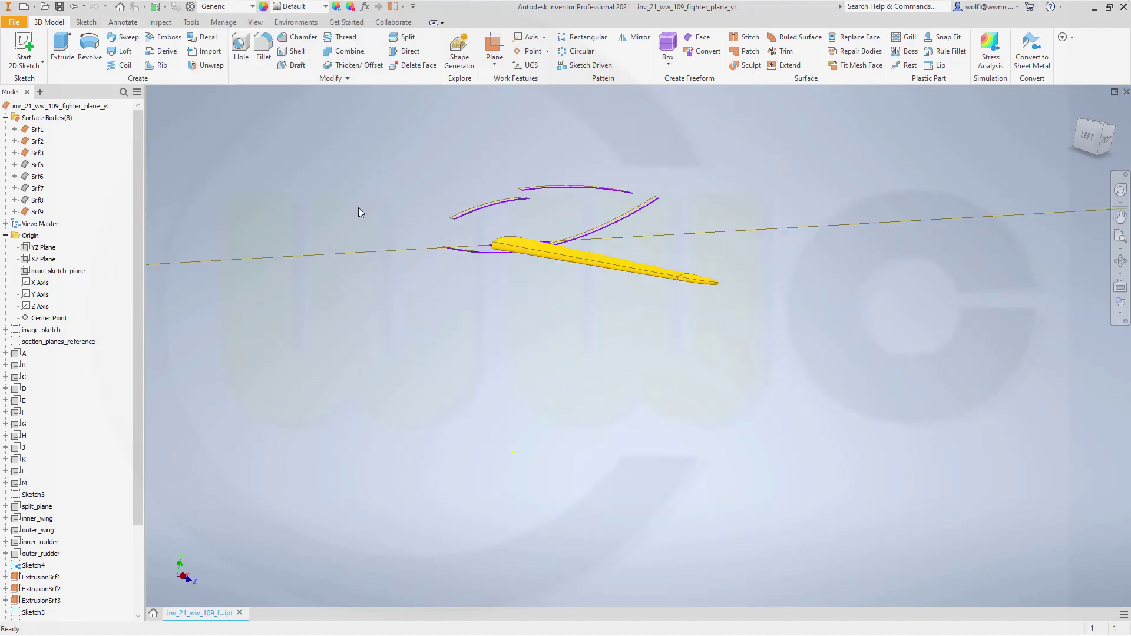
- Turn off Sketch5's visibility so its N-N airfoil outline no longer shows
middle_click_drag(326, 197, 286, 126, "shift")
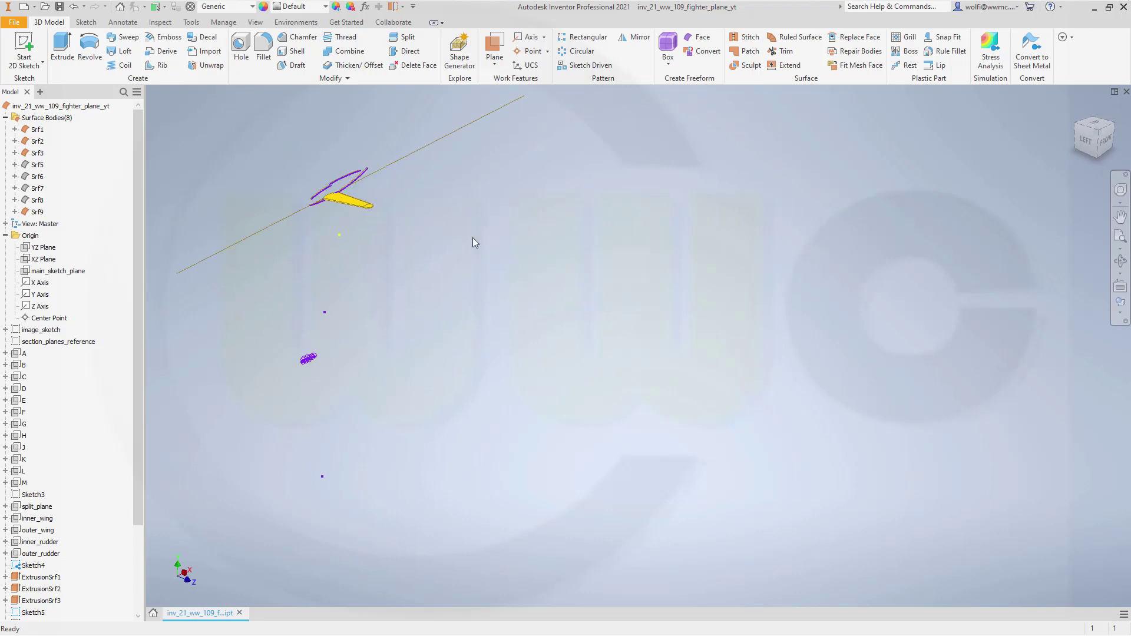
scroll(516, 256, "down", 3)
middle_click_drag(516, 257, 656, 320)
scroll(674, 334, "down", 2)
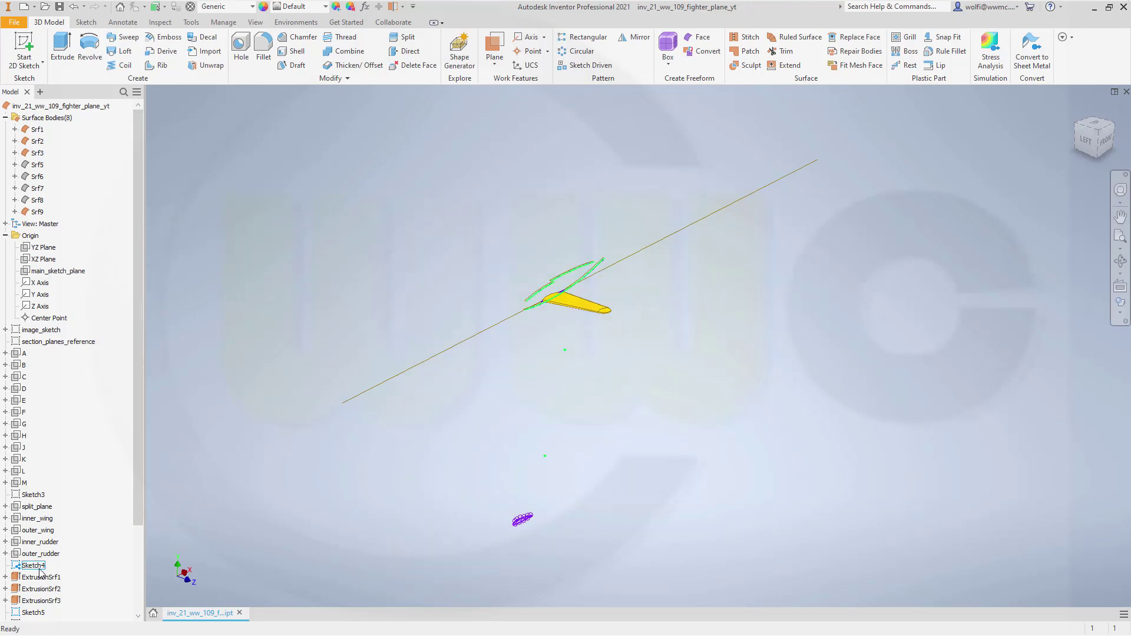
scroll(46, 576, "down", 1)
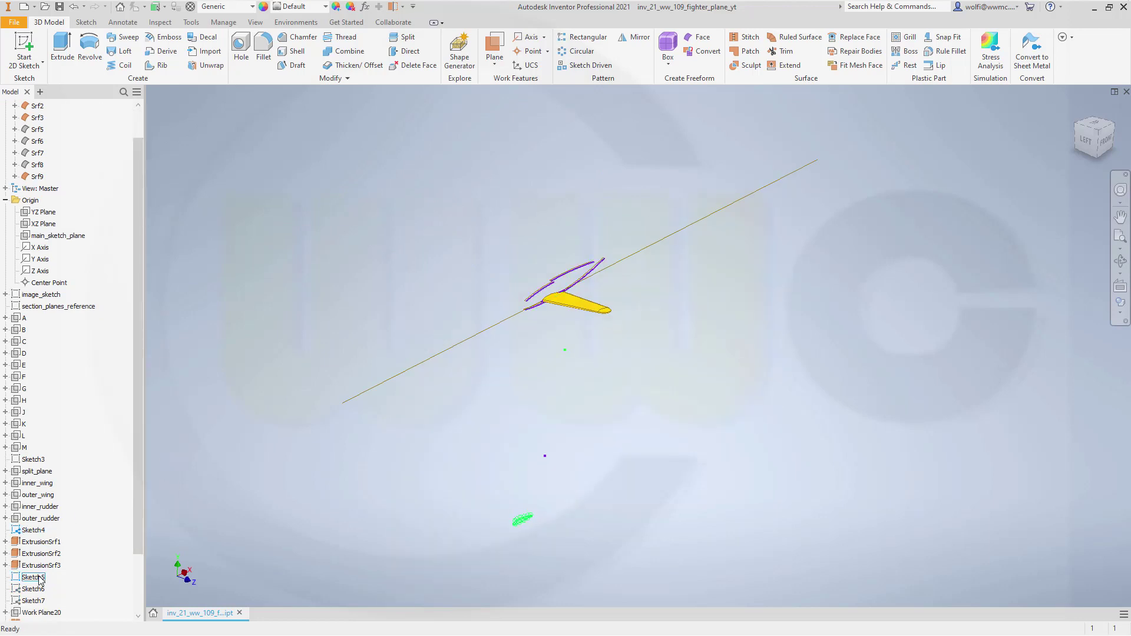
right_click(40, 579)
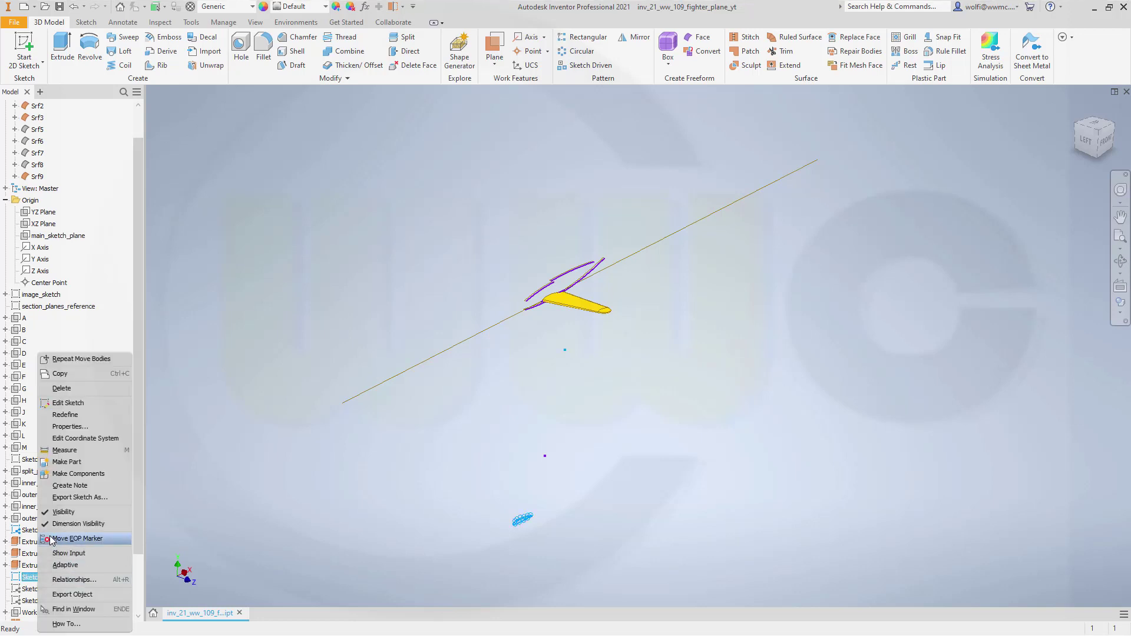
left_click(61, 512)
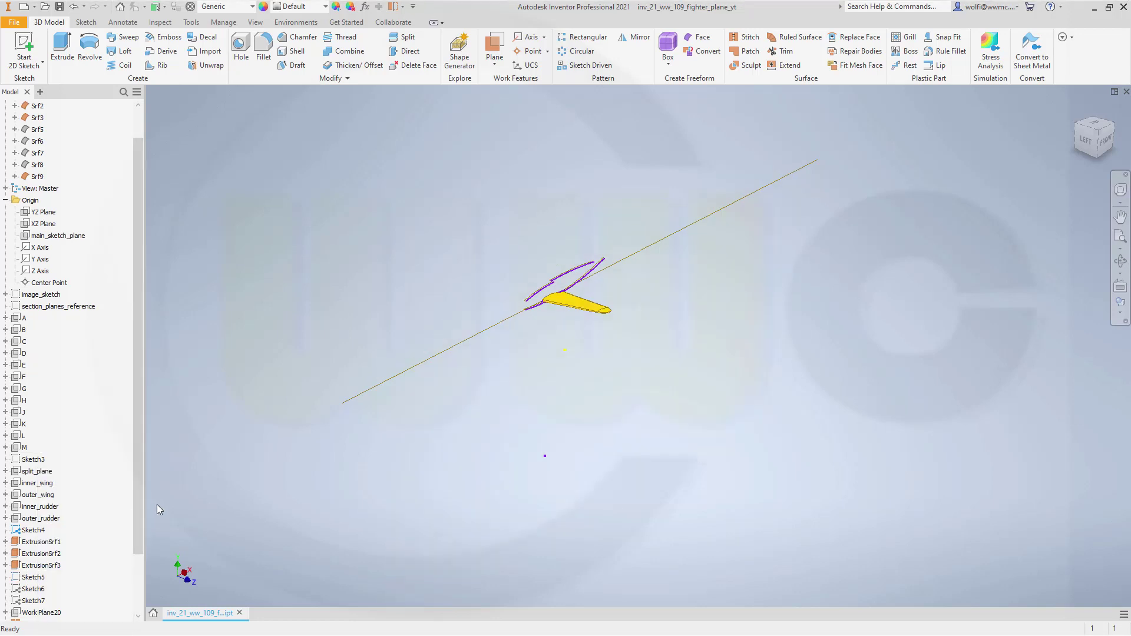